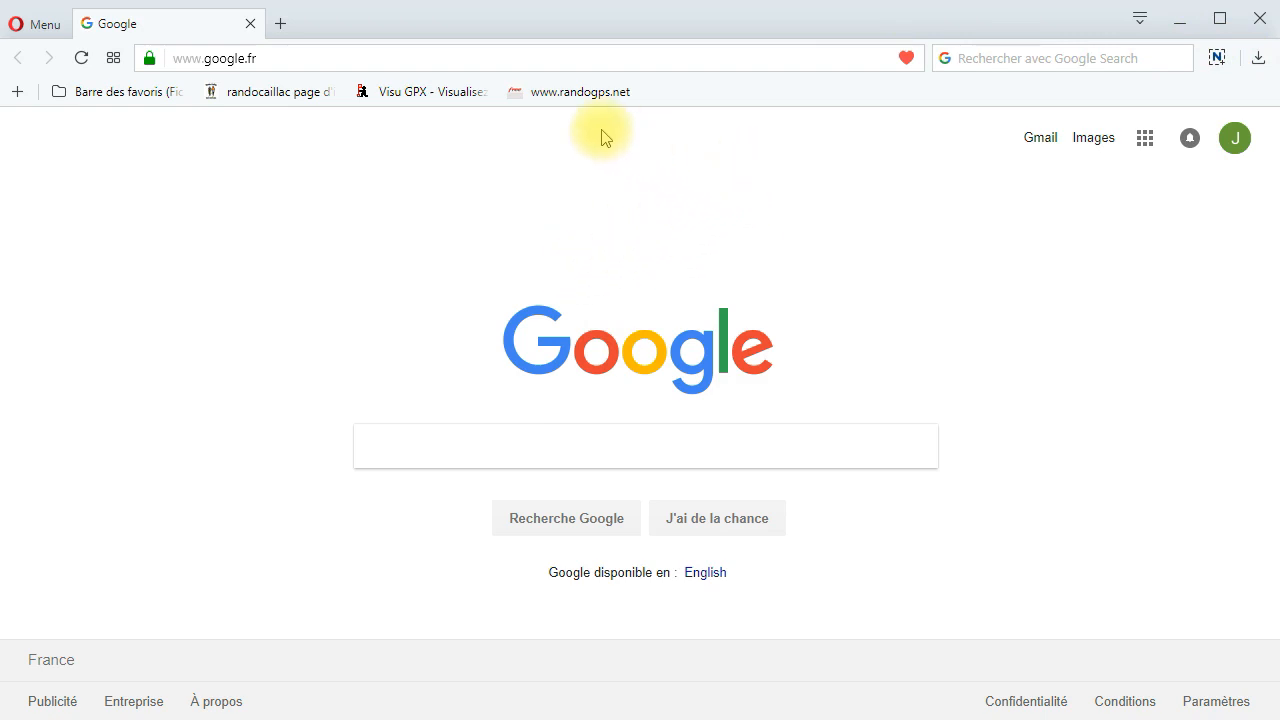
# Open the VisuGPX website and load the track file 46-Savanac-Galecie-RL-30-12-17 for display on the map.
pyautogui.click(425, 92)
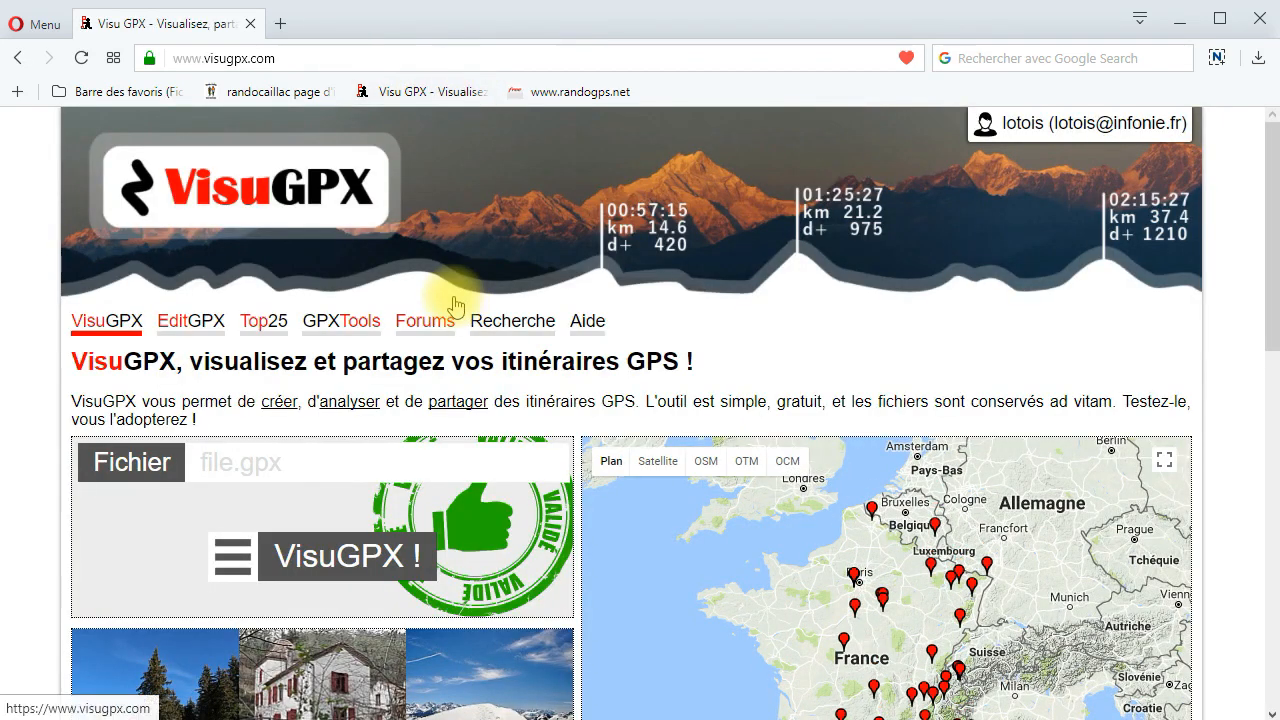
pyautogui.click(144, 465)
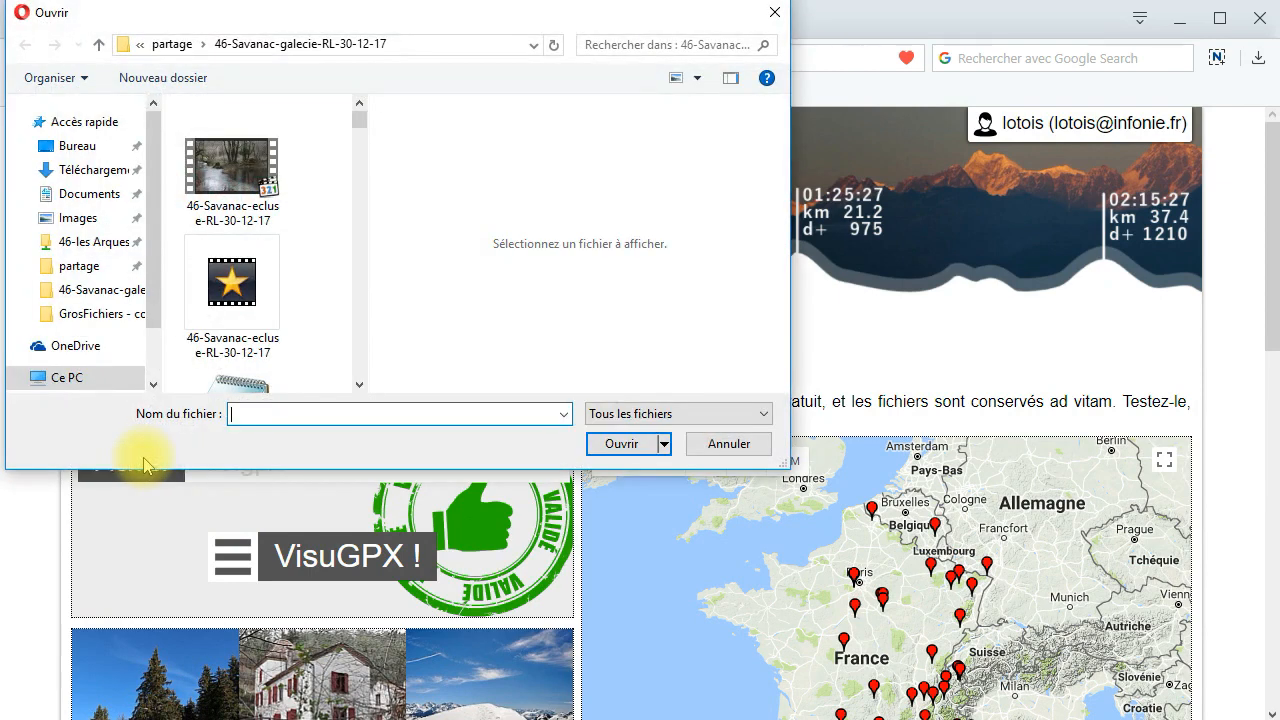
pyautogui.moveTo(357, 114); pyautogui.dragTo(360, 140)
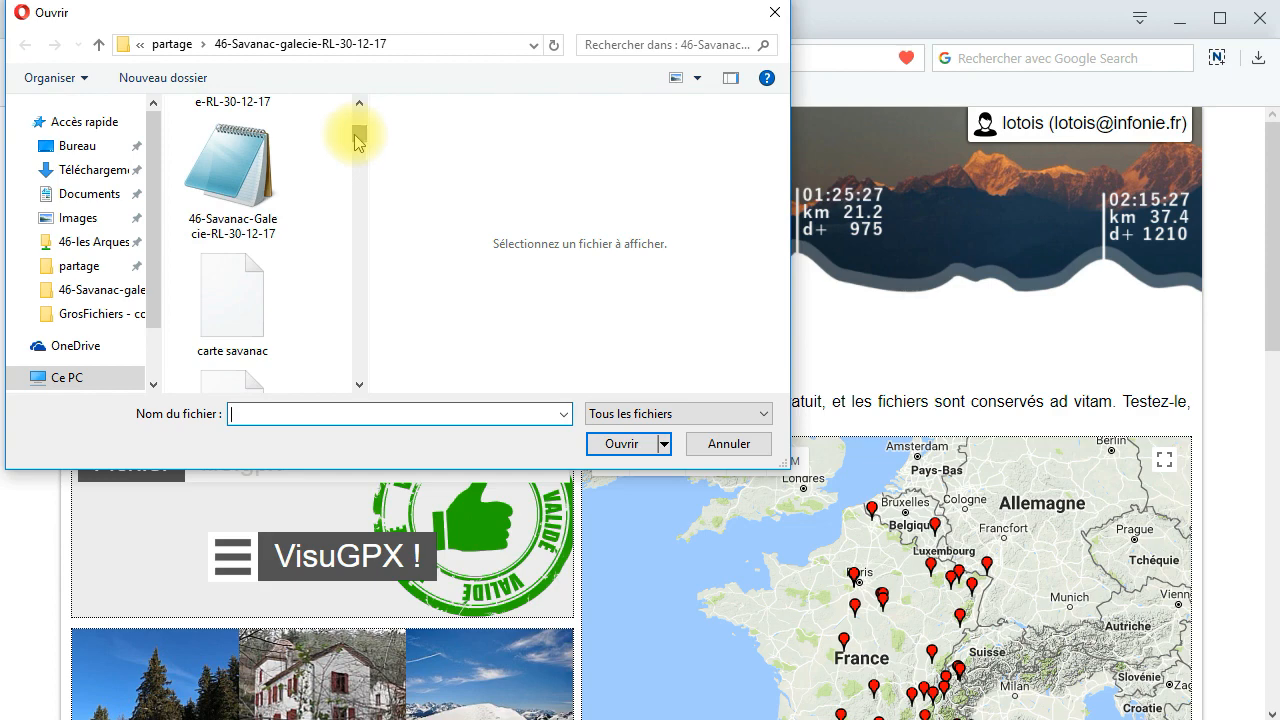
pyautogui.doubleClick(237, 176)
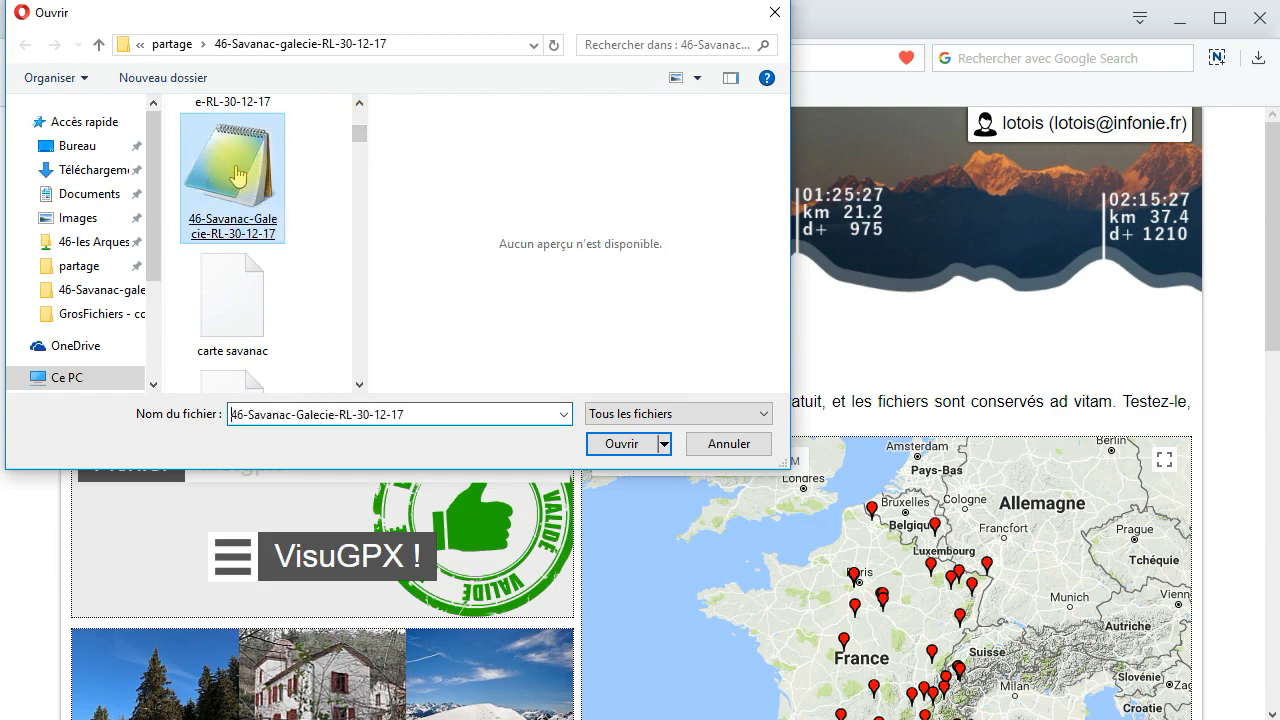
pyautogui.click(370, 558)
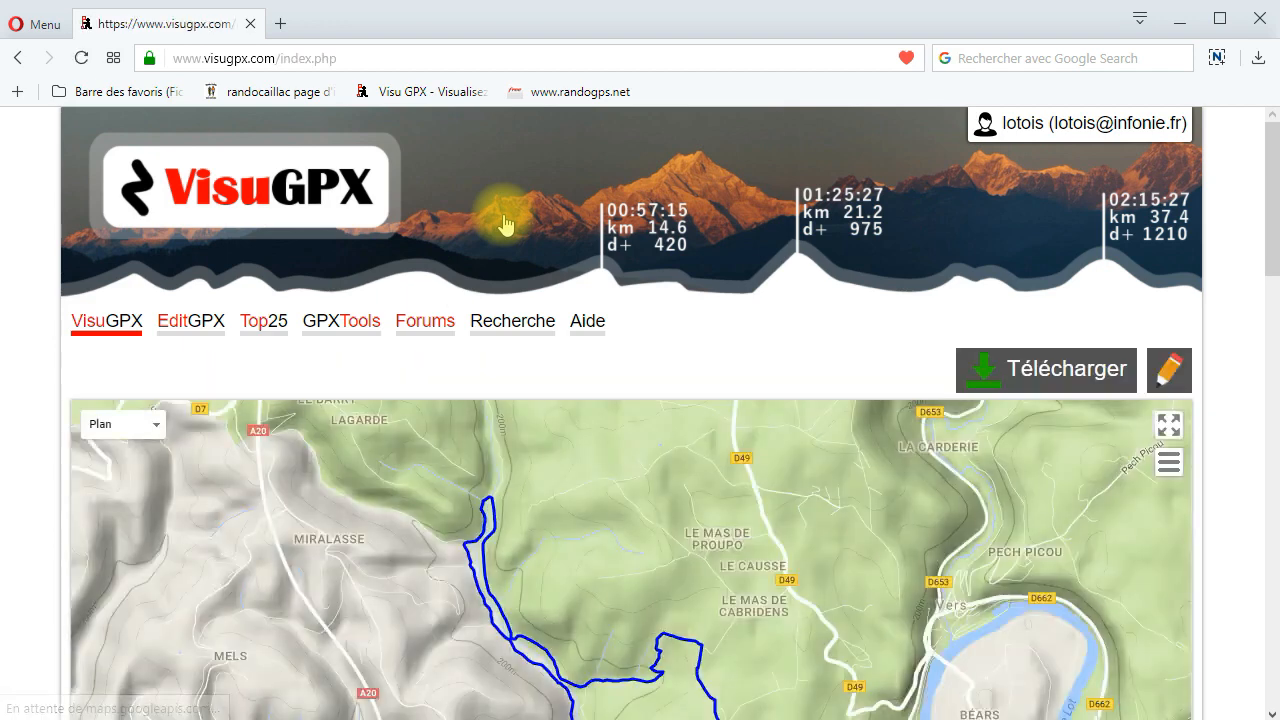
# Style the hiking track in black with the third line thickness and display the kilometre markers.
pyautogui.moveTo(1262, 269); pyautogui.dragTo(1276, 345)
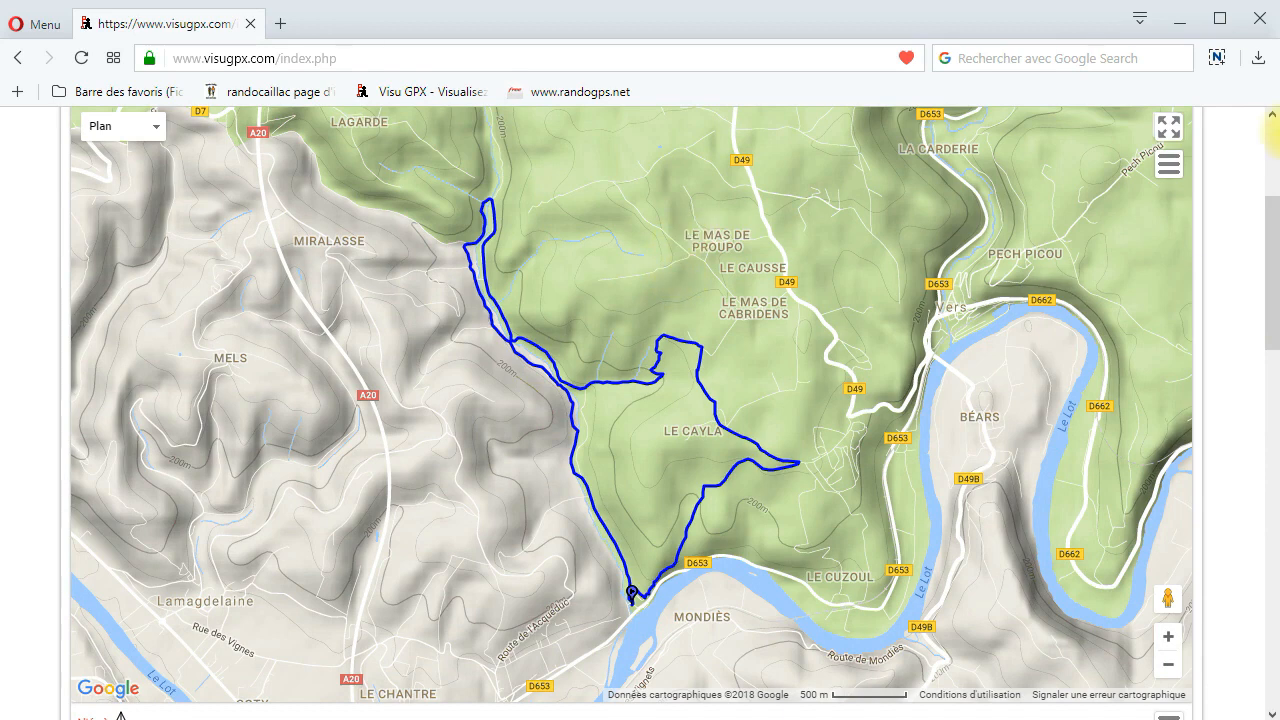
pyautogui.click(1170, 165)
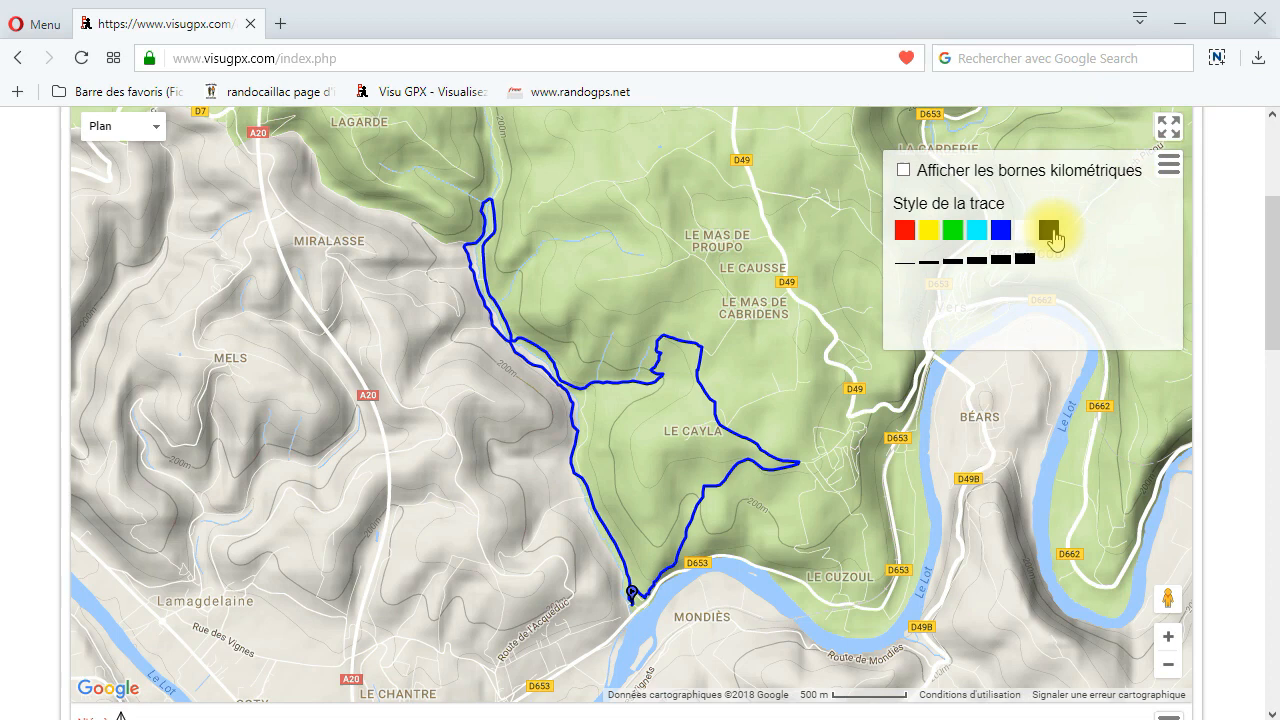
pyautogui.click(1050, 231)
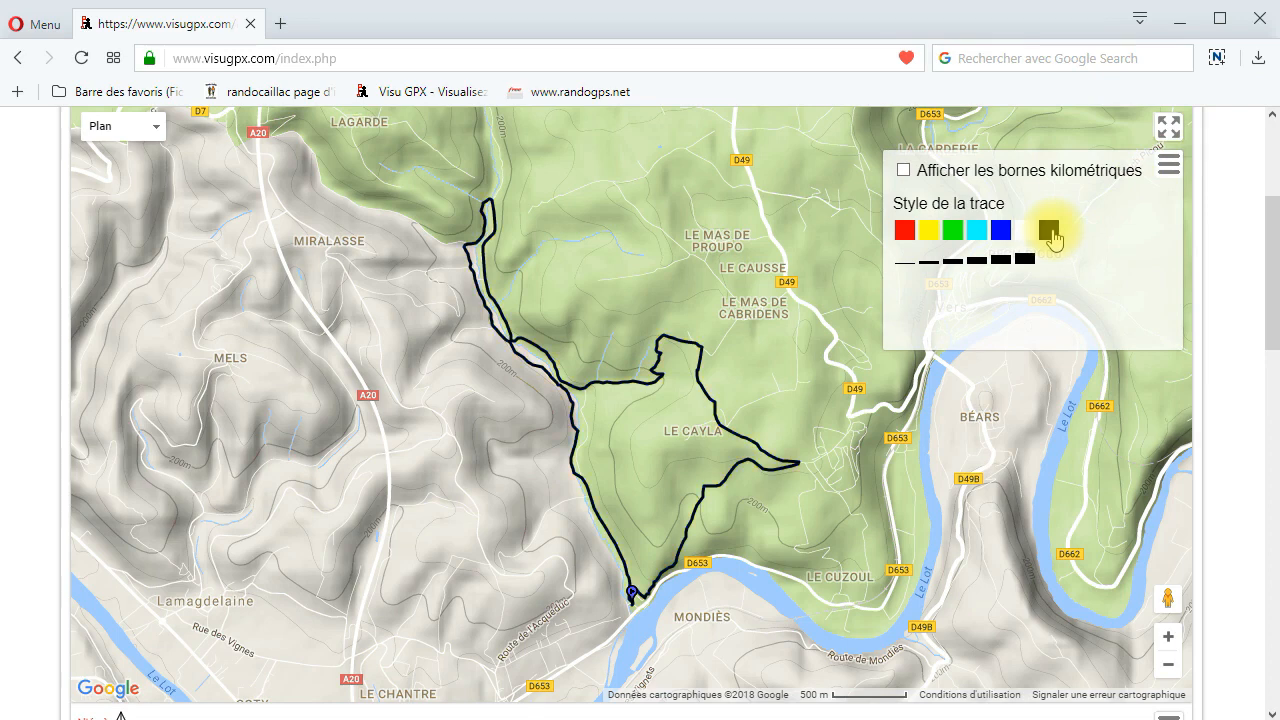
pyautogui.click(952, 262)
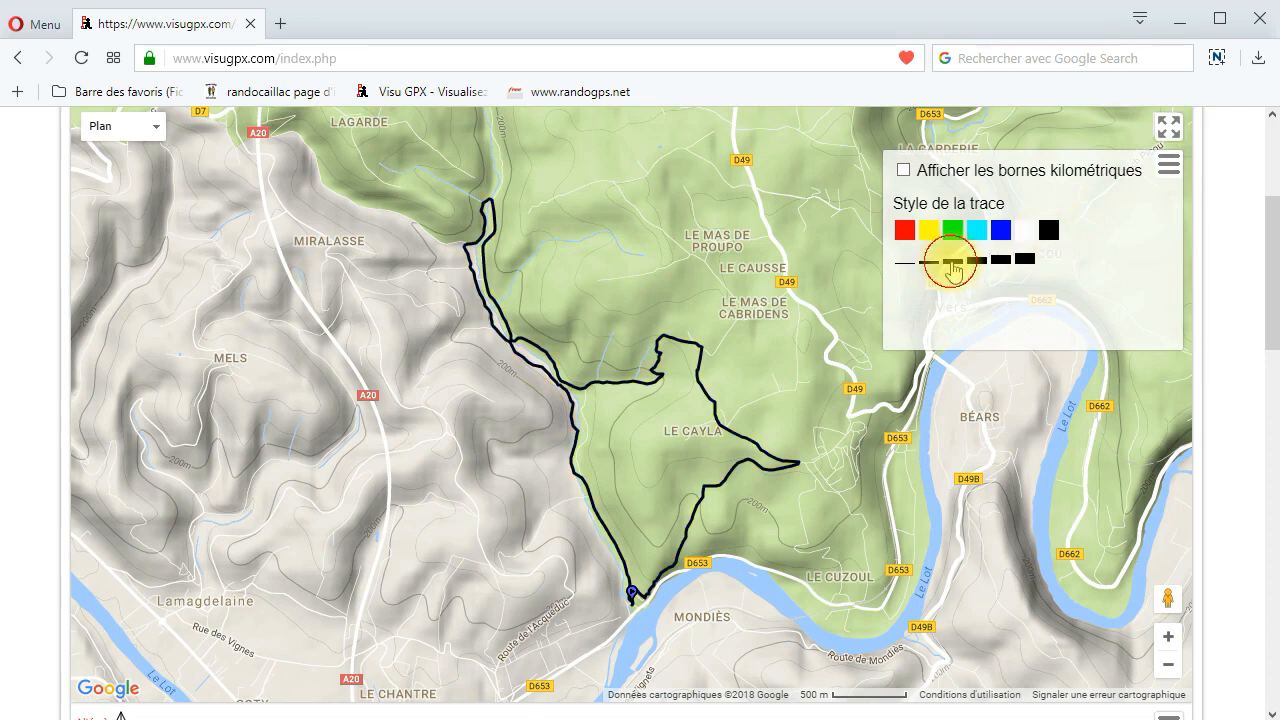
pyautogui.click(903, 171)
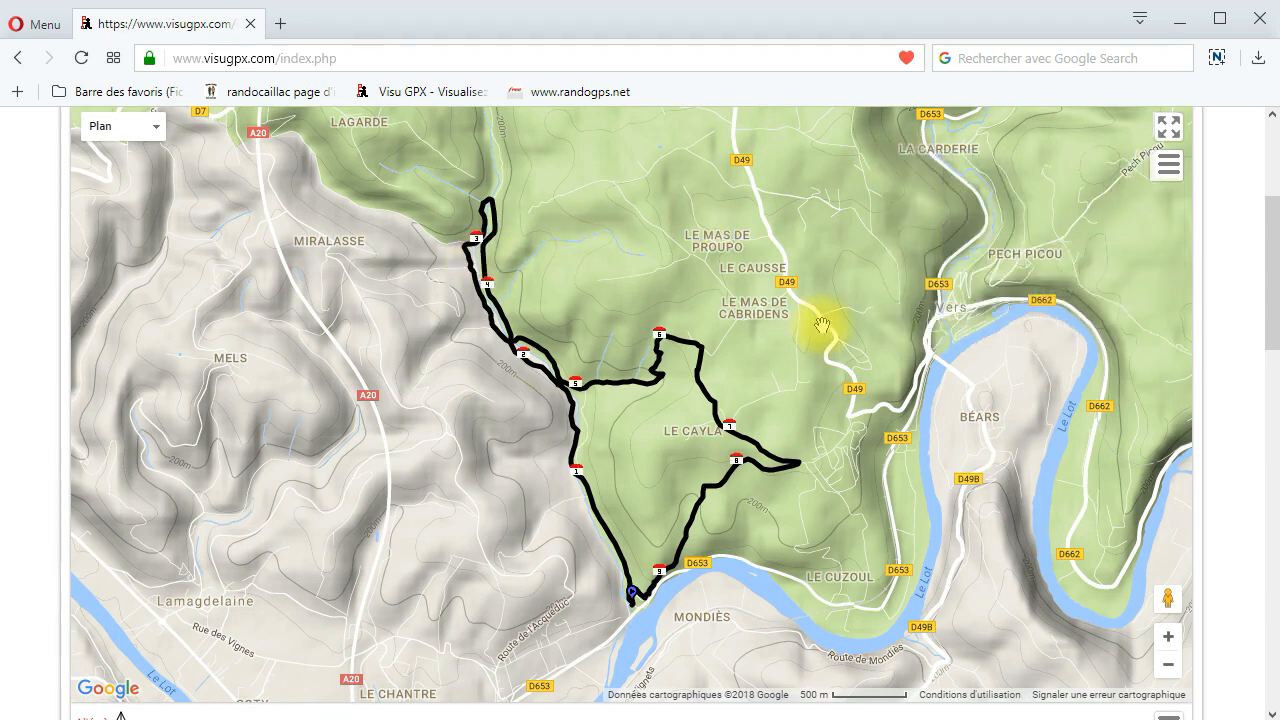
# Switch the base map to IGN and zoom in one level around the track.
pyautogui.click(149, 135)
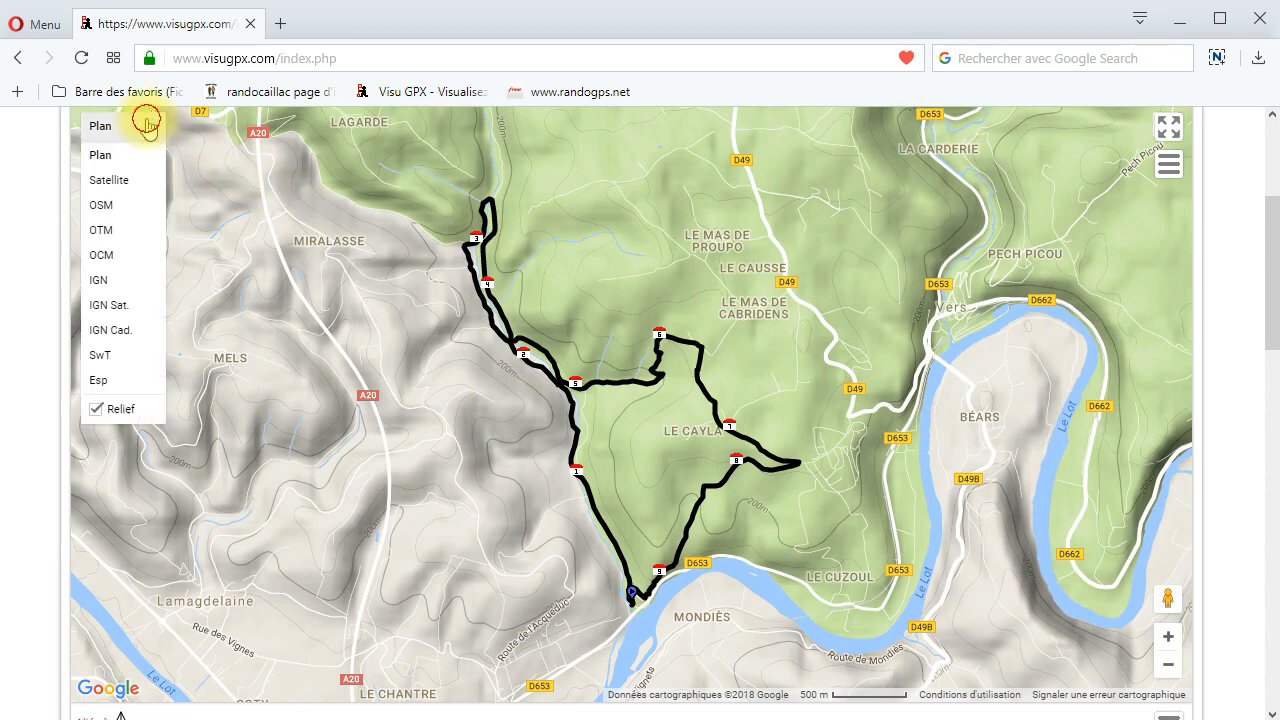
pyautogui.click(95, 280)
pyautogui.doubleClick(738, 313)
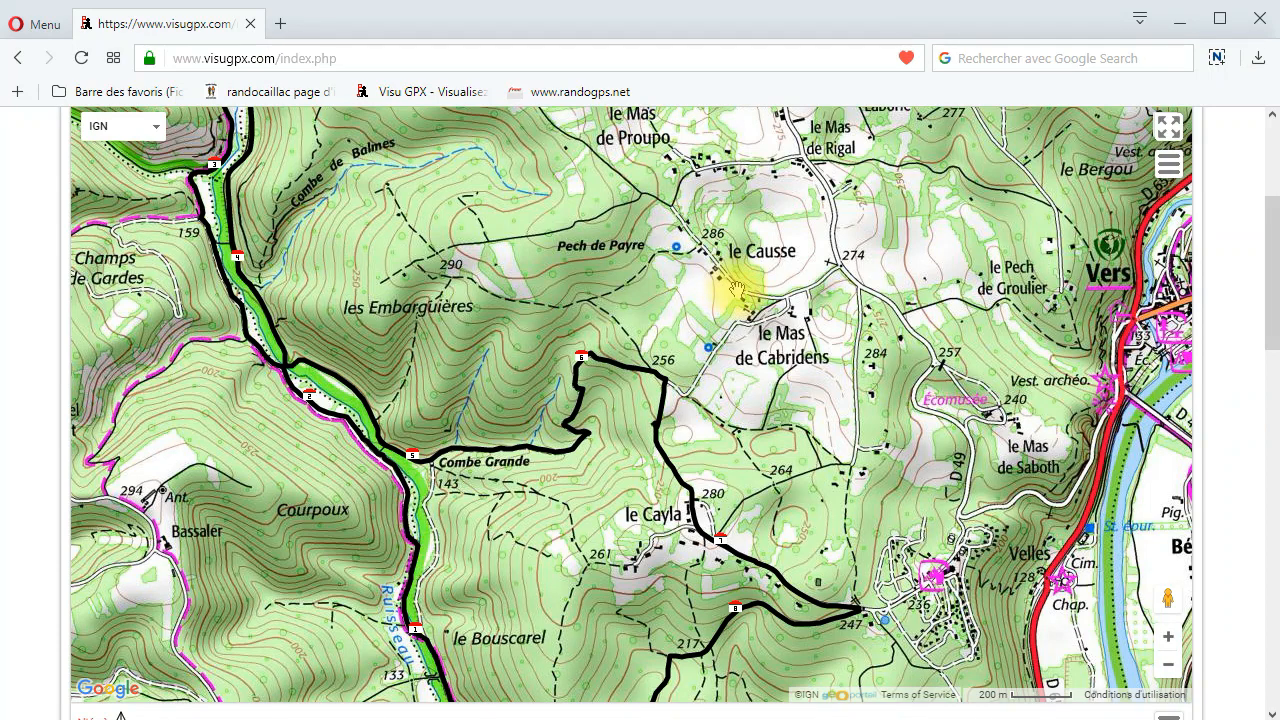
# Enlarge the map frame beyond the browser window and bring the black track into view.
pyautogui.hotkey('ctrl', 'alt', 'b')
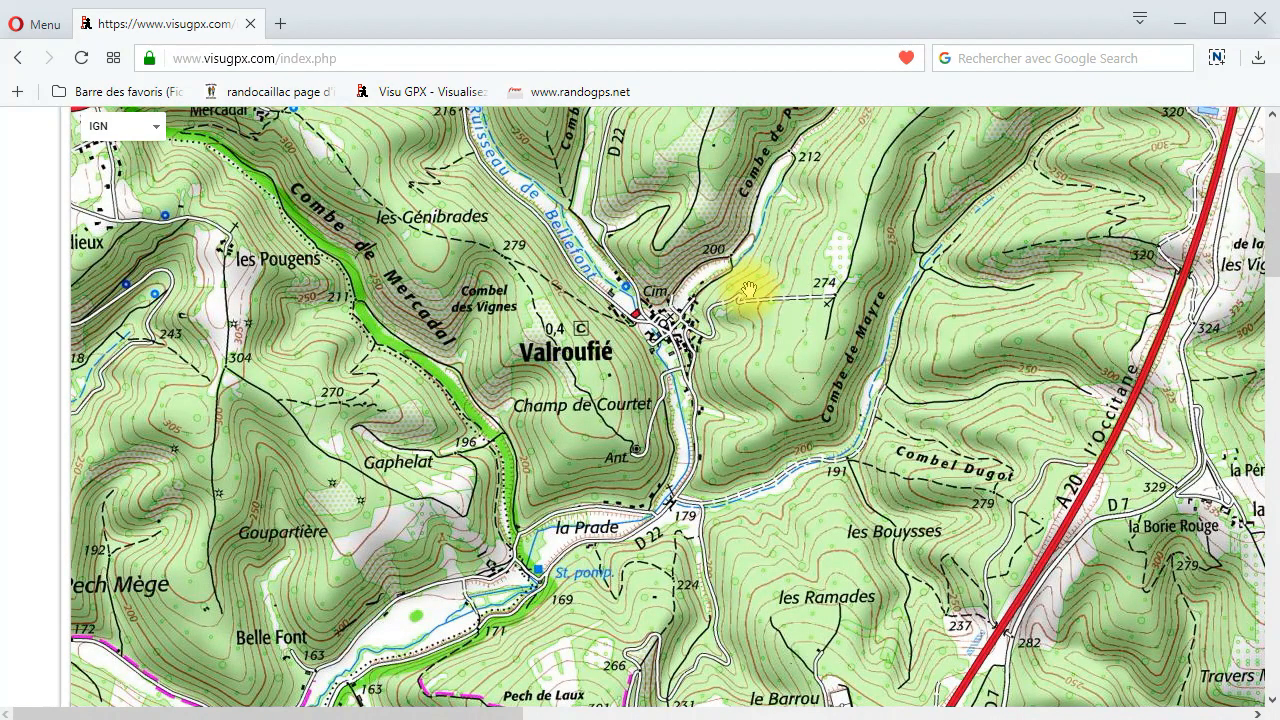
pyautogui.moveTo(1275, 255); pyautogui.dragTo(1262, 357)
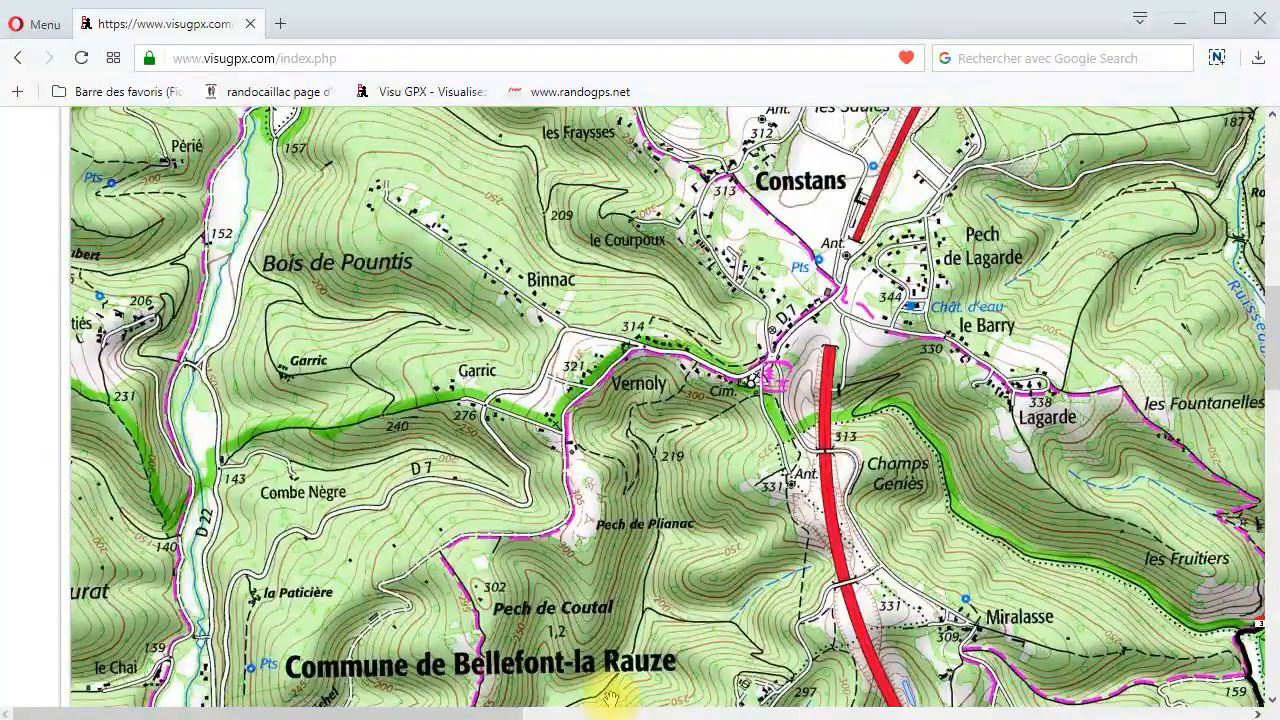
pyautogui.moveTo(478, 713); pyautogui.dragTo(769, 715)
pyautogui.moveTo(1272, 369); pyautogui.dragTo(1273, 410)
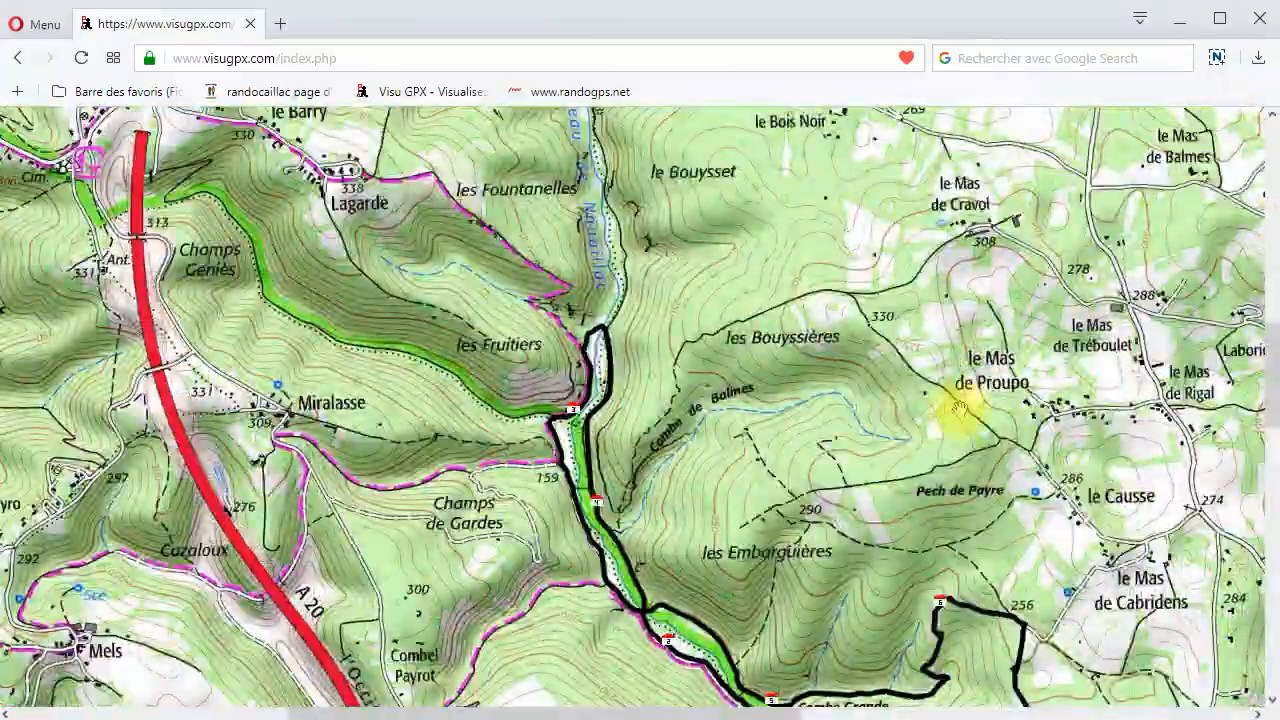
# Capture the entire page with Nimbus Screenshot and look over the capture in its editor.
pyautogui.click(1217, 60)
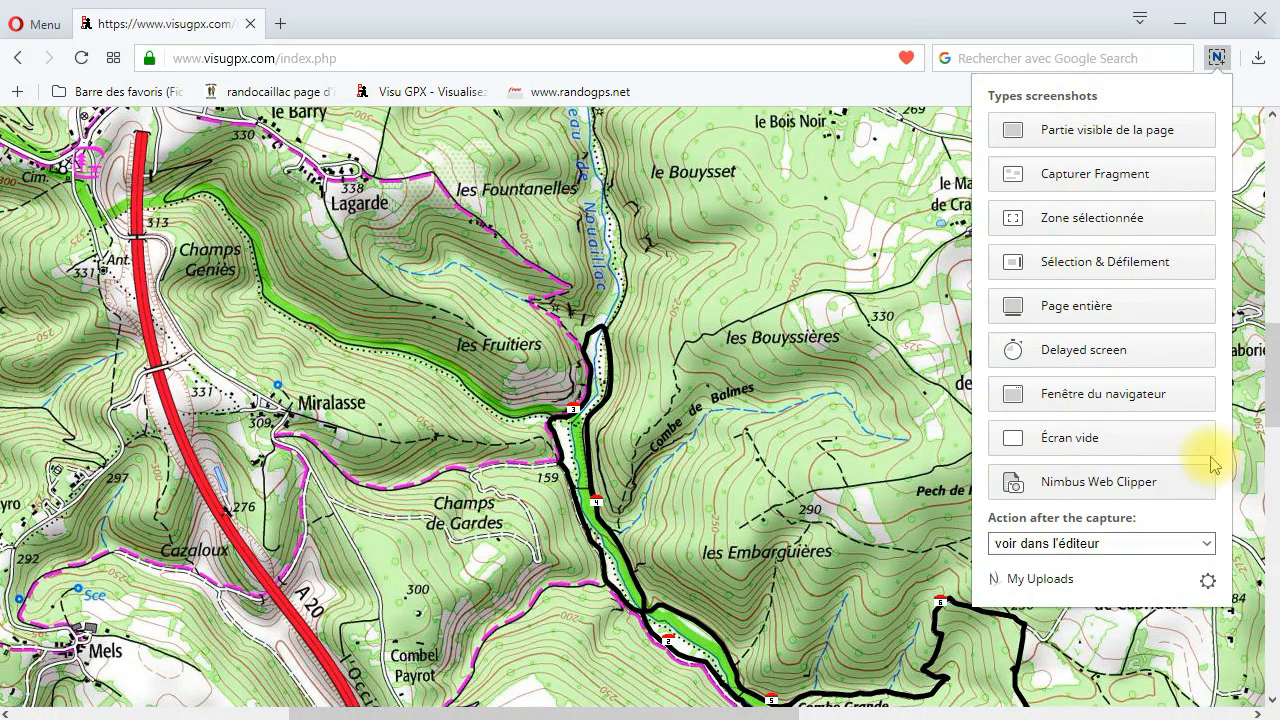
pyautogui.click(1072, 310)
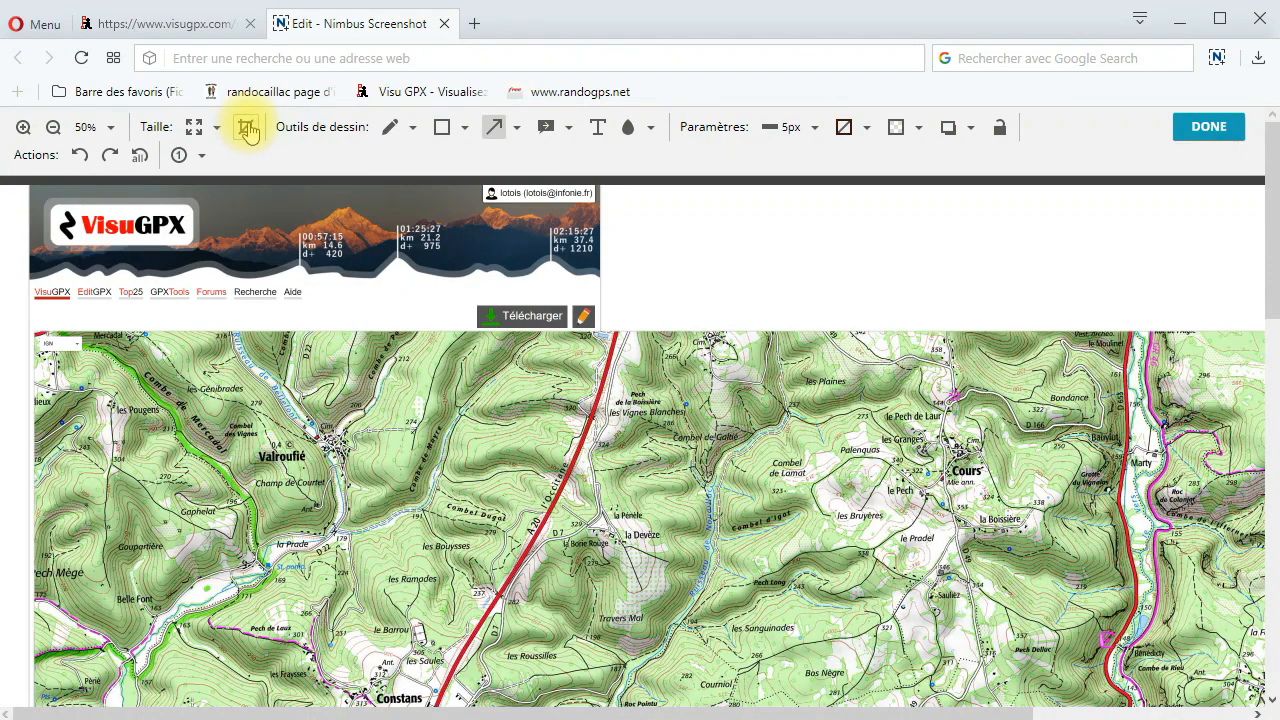
pyautogui.moveTo(1266, 306); pyautogui.dragTo(1270, 367)
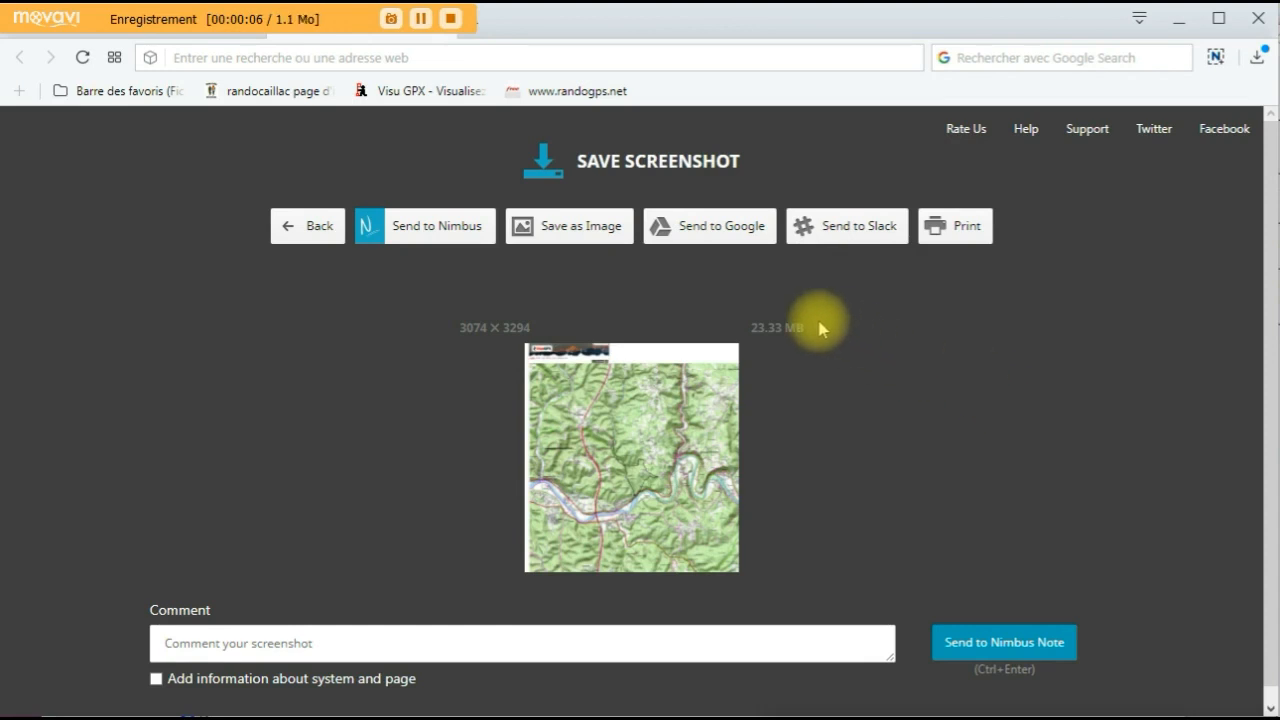
# Save the captured map as an image named carte.png in the 46-Savanac-galecie-RL-30-12-17 folder.
pyautogui.click(566, 232)
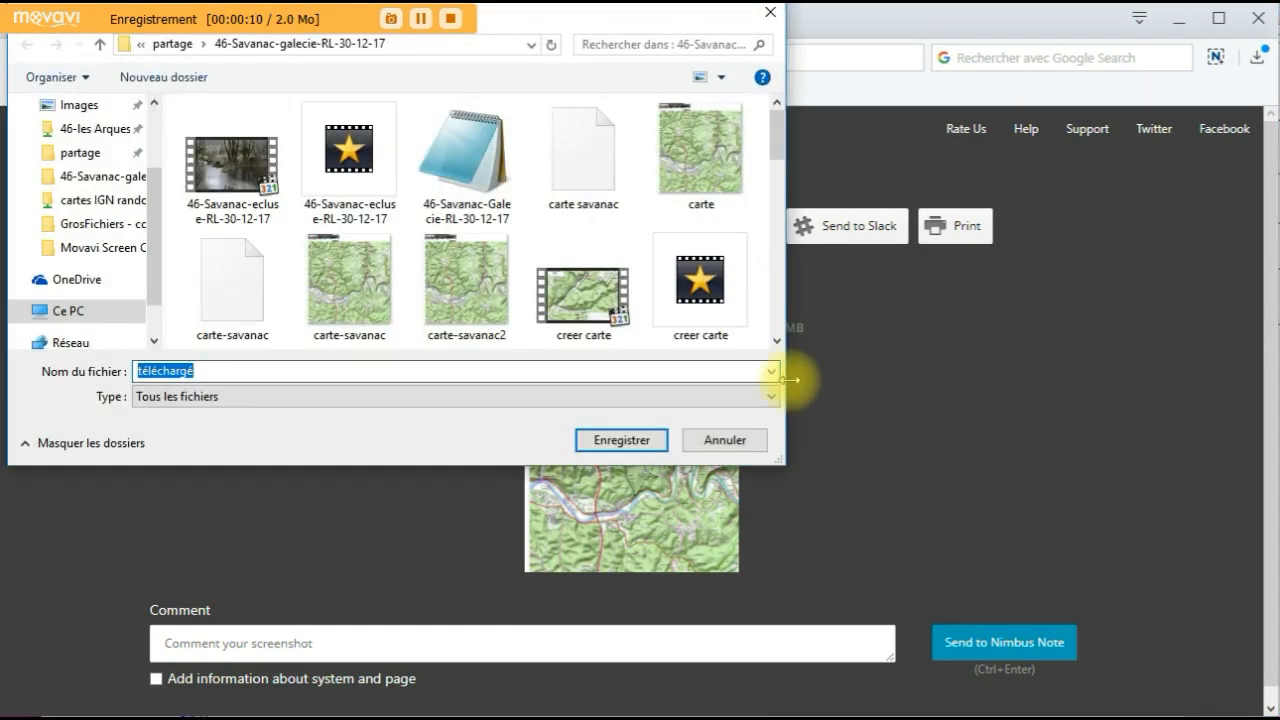
pyautogui.click(218, 373)
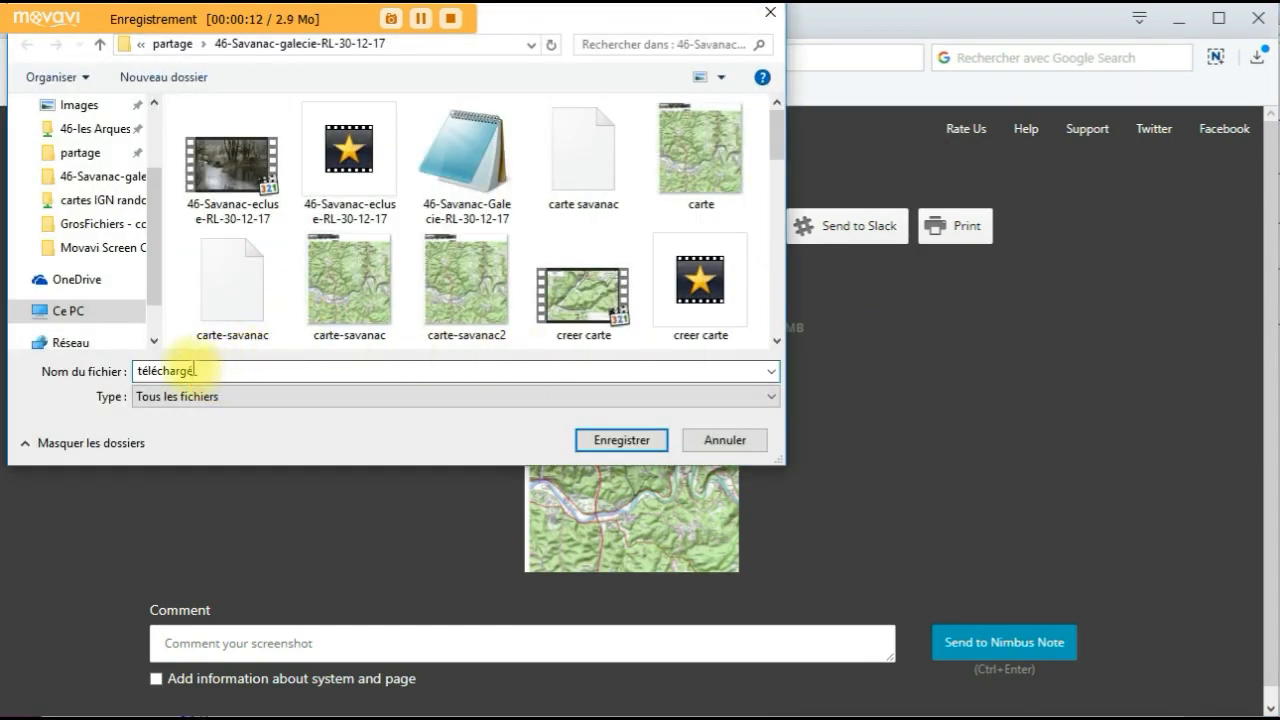
pyautogui.moveTo(198, 371); pyautogui.dragTo(122, 364)
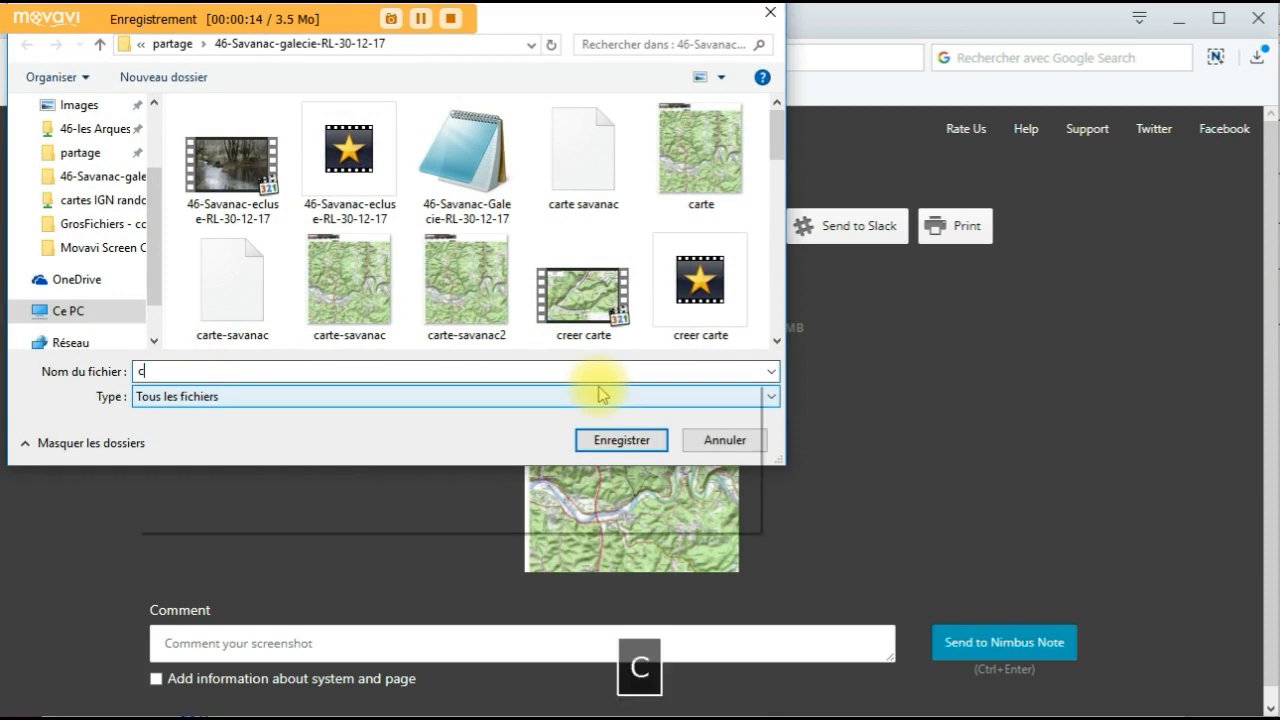
pyautogui.write('carte')
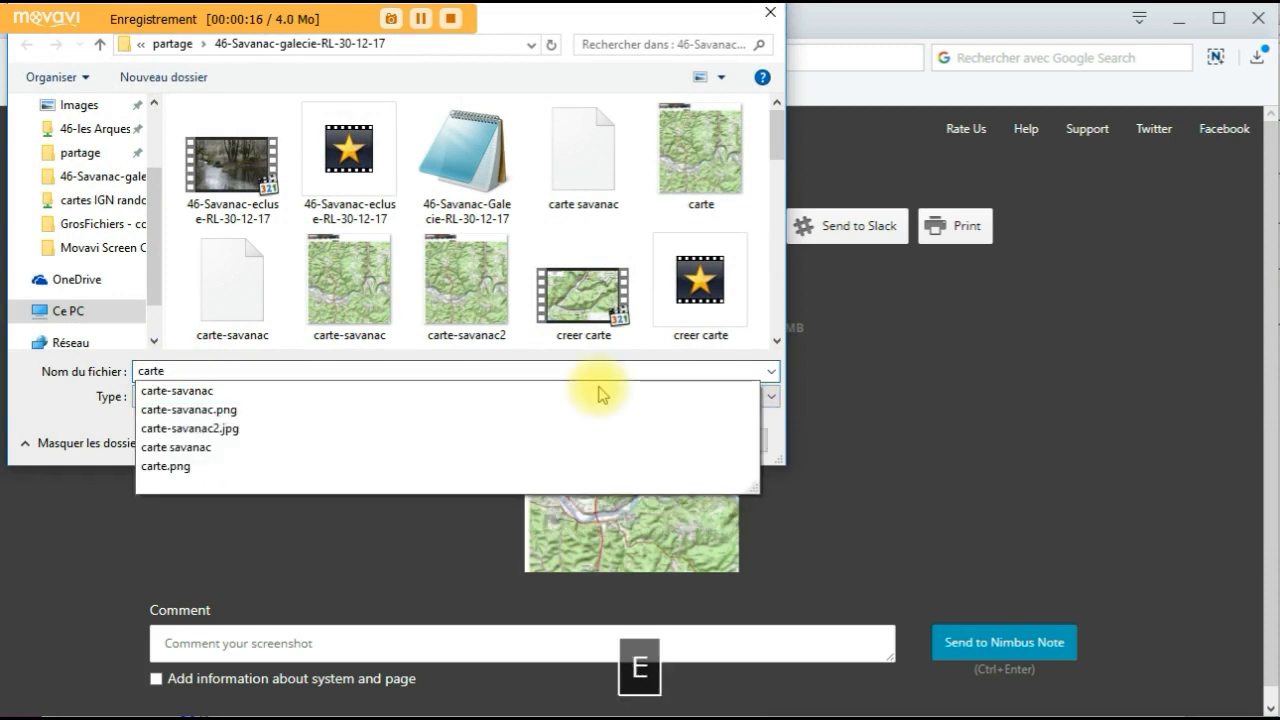
pyautogui.write('.')
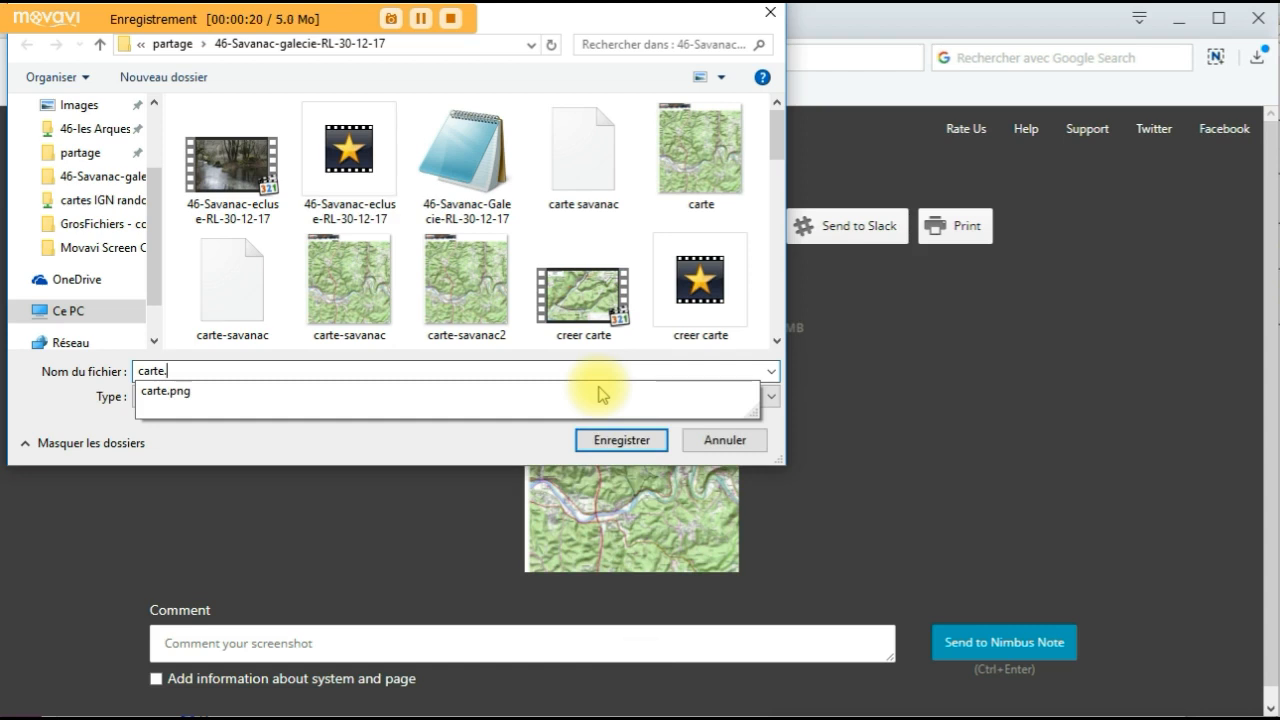
pyautogui.write('pn')
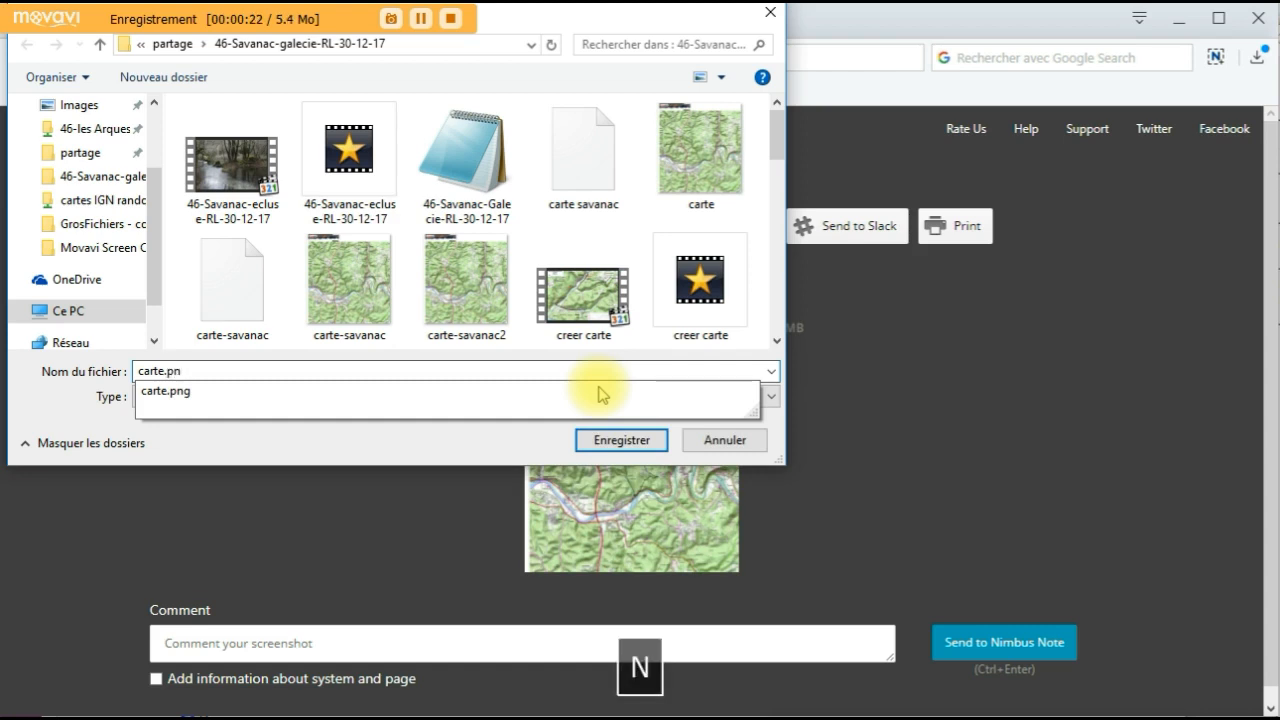
pyautogui.write('g')
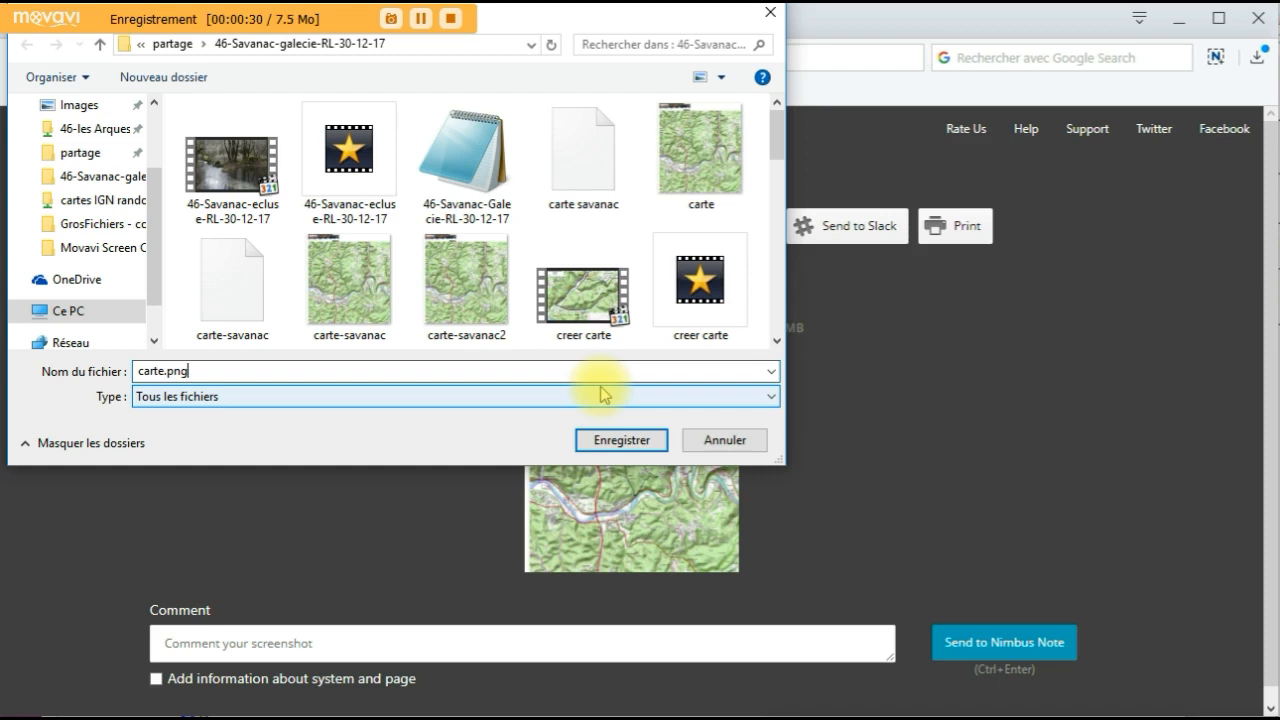
pyautogui.click(617, 450)
pyautogui.click(605, 442)
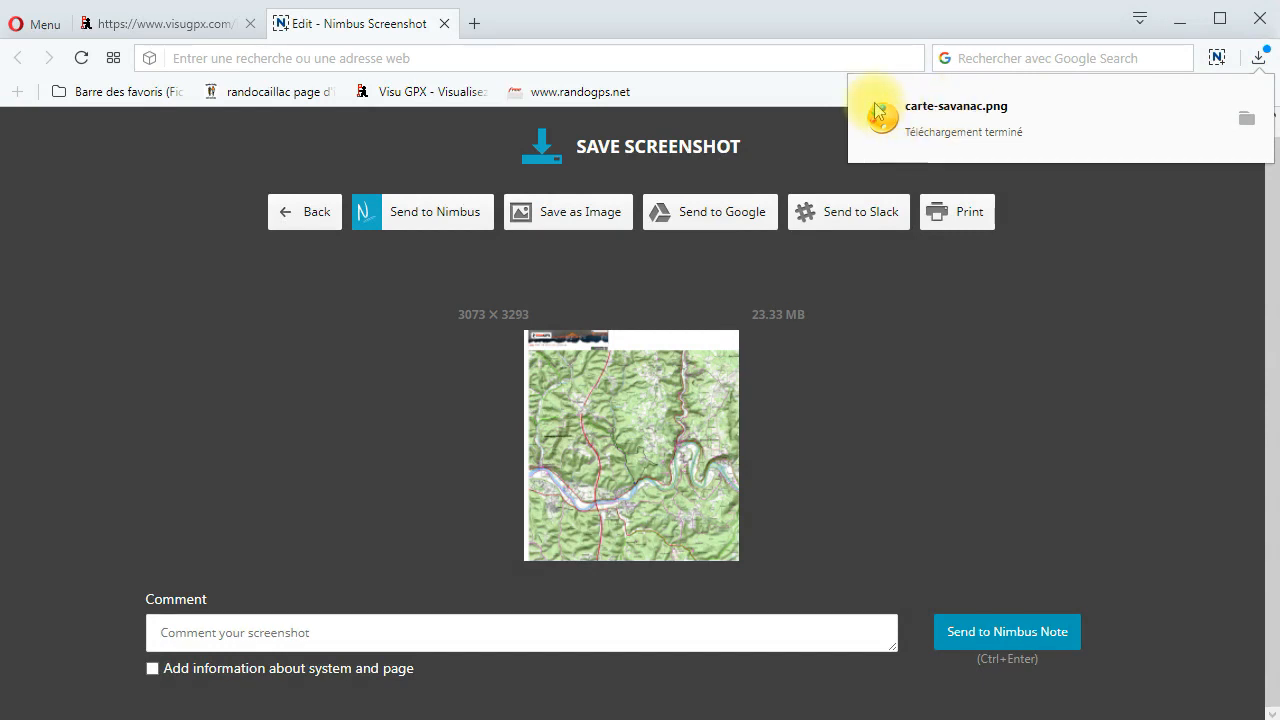
# Open the downloaded carte-savanac.png in the PicPick image editor and show the area around the track at 25% zoom.
pyautogui.click(974, 114)
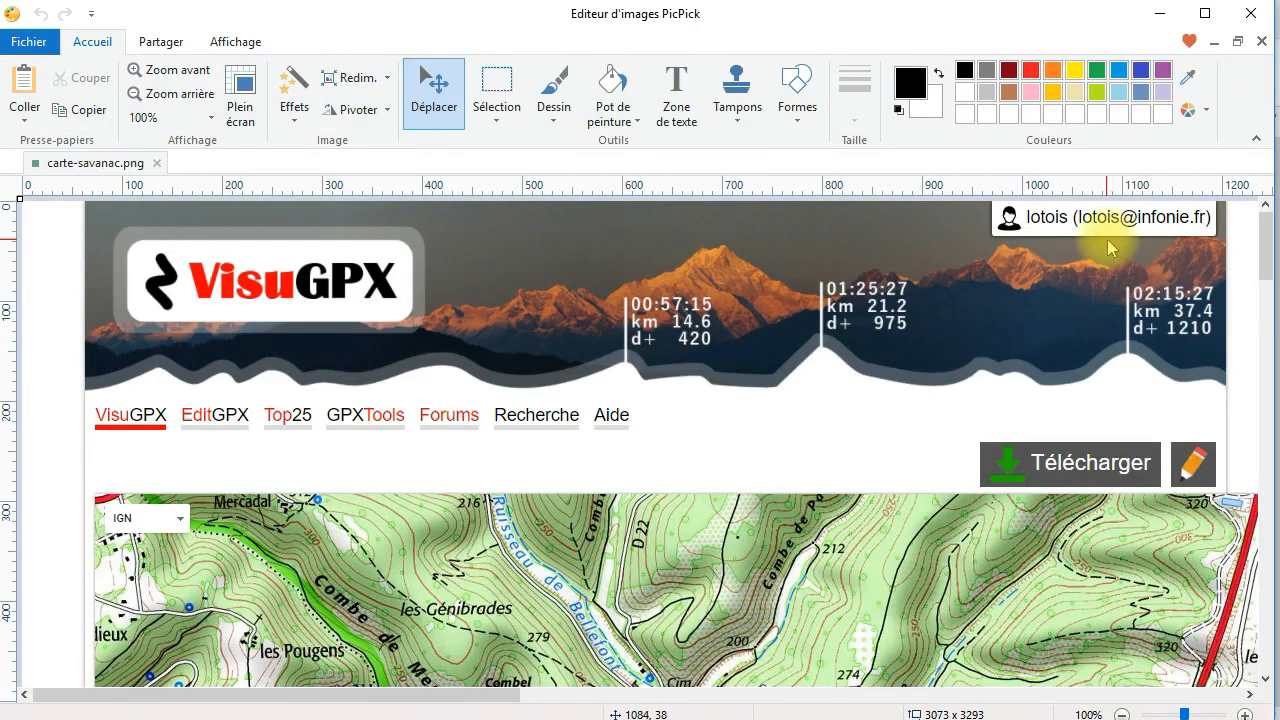
pyautogui.moveTo(1265, 262); pyautogui.dragTo(1268, 488)
pyautogui.moveTo(500, 695); pyautogui.dragTo(947, 695)
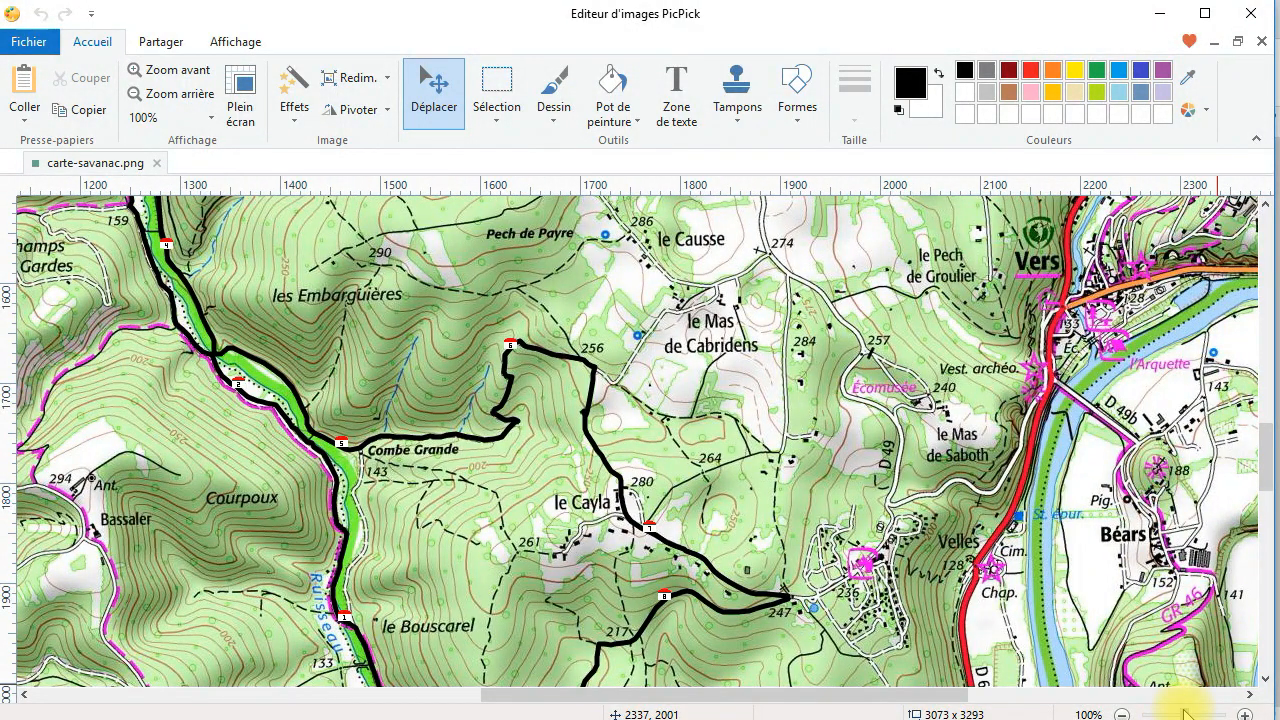
pyautogui.moveTo(1183, 713); pyautogui.dragTo(1148, 714)
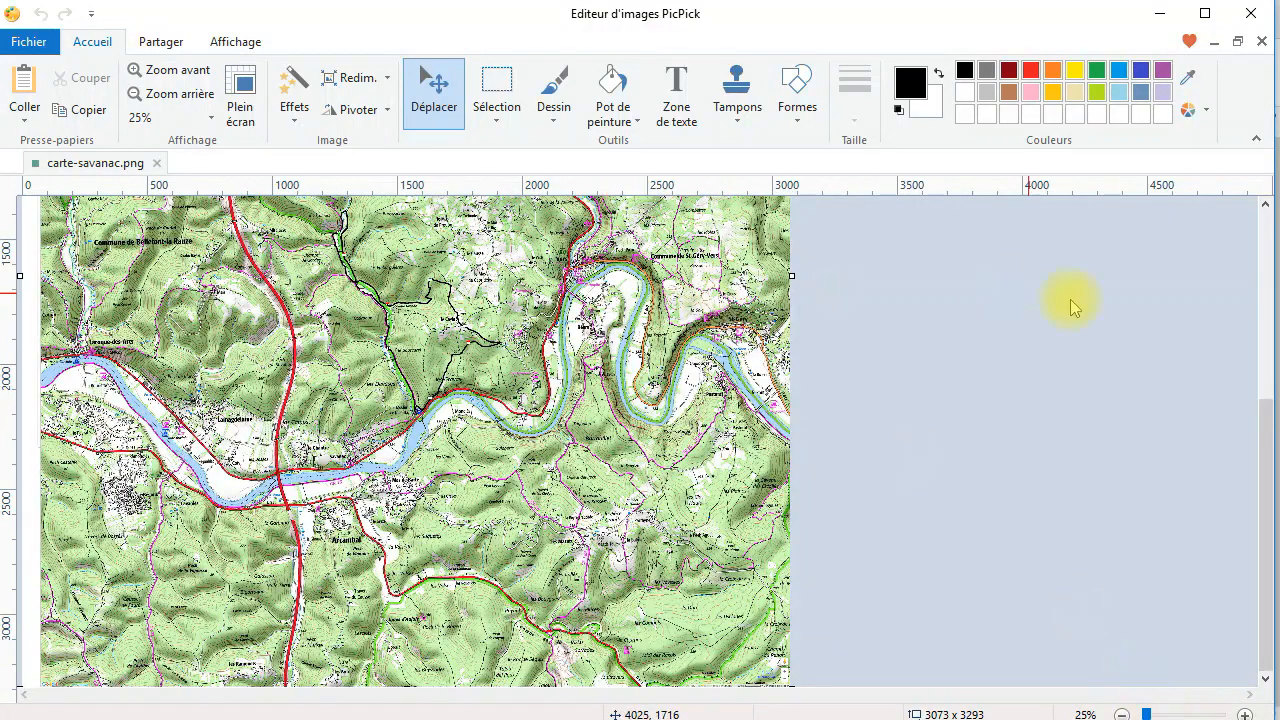
pyautogui.moveTo(1265, 450); pyautogui.dragTo(1229, 349)
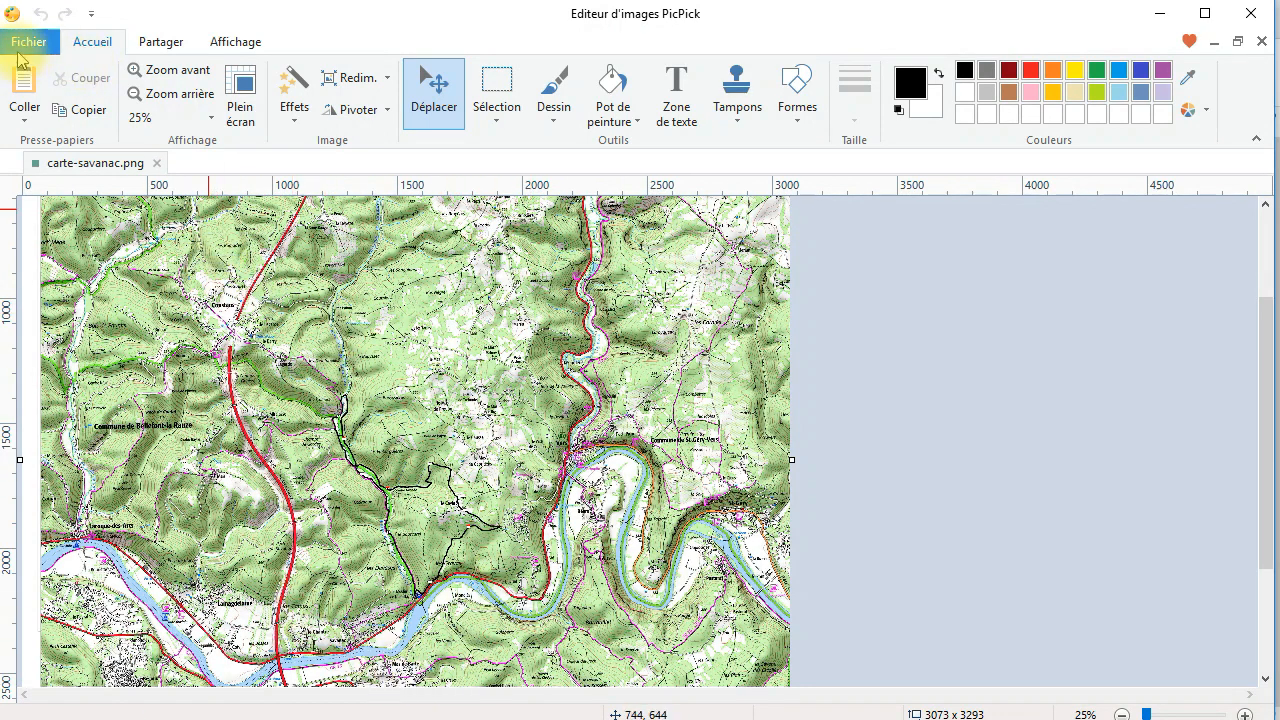
# Crop the map image to a rectangle of about 1172 x 1352 px around the hiking track.
pyautogui.click(502, 84)
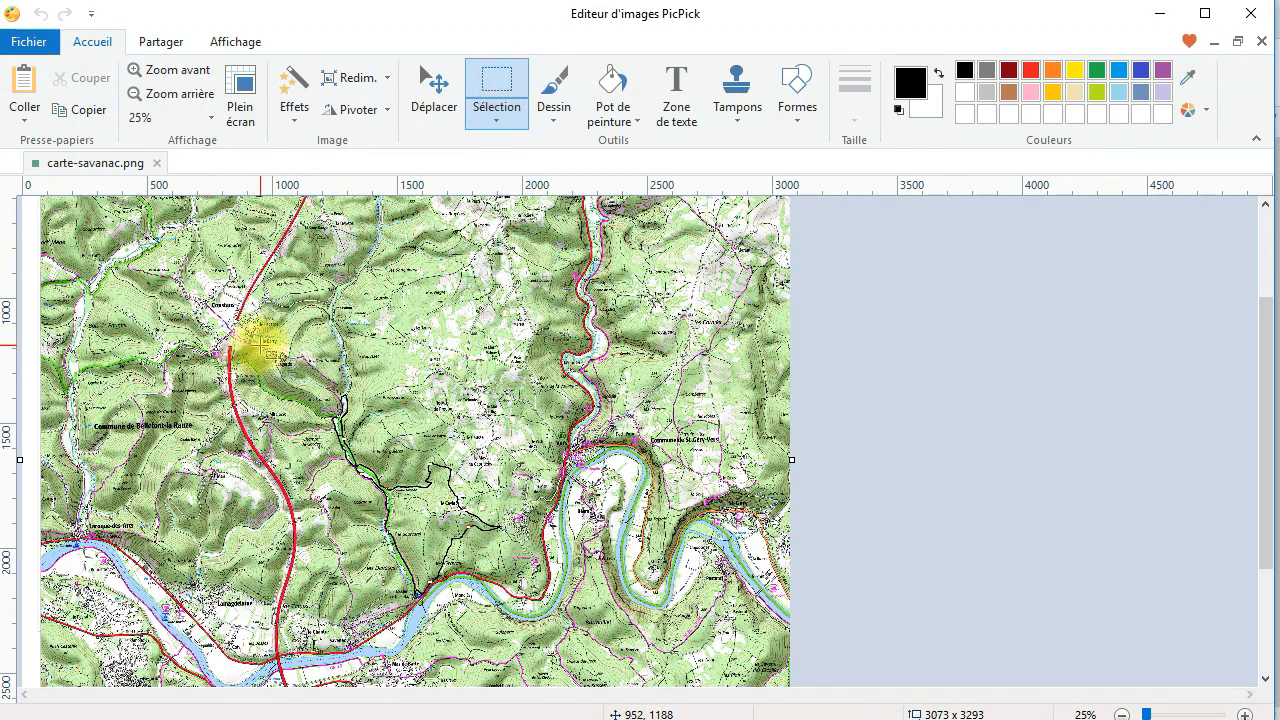
pyautogui.moveTo(265, 352); pyautogui.dragTo(556, 678)
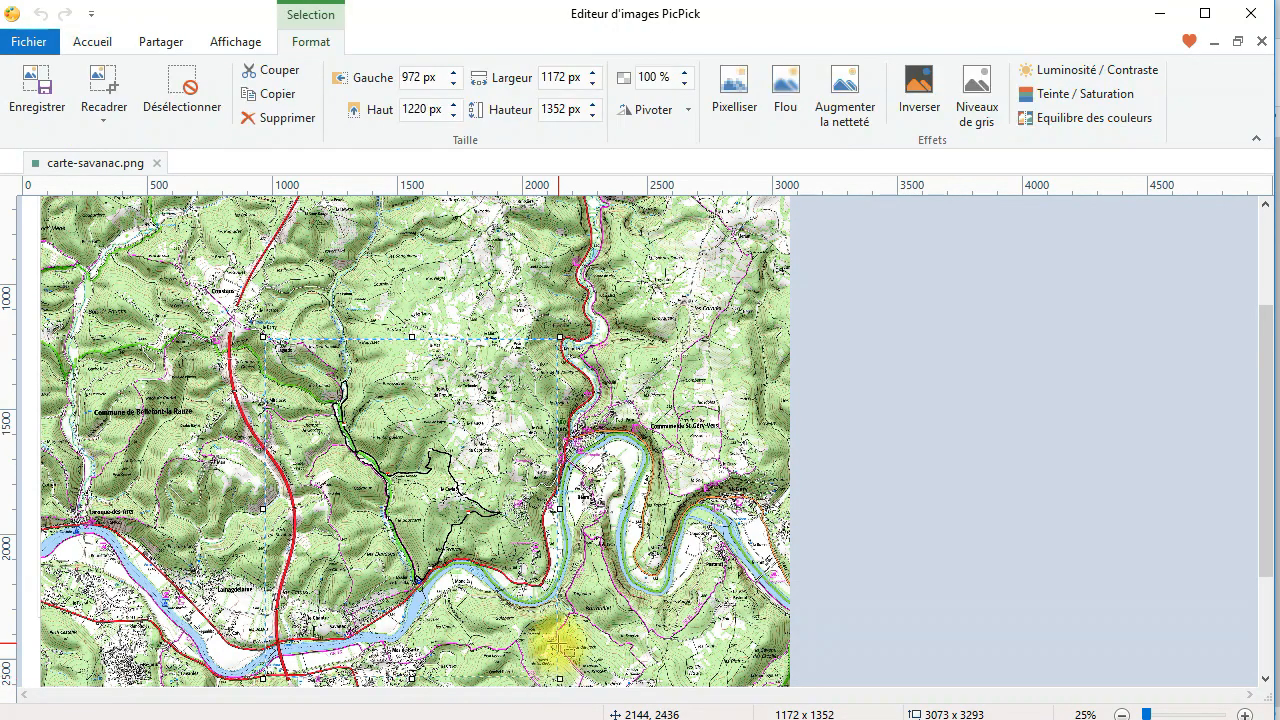
pyautogui.click(103, 96)
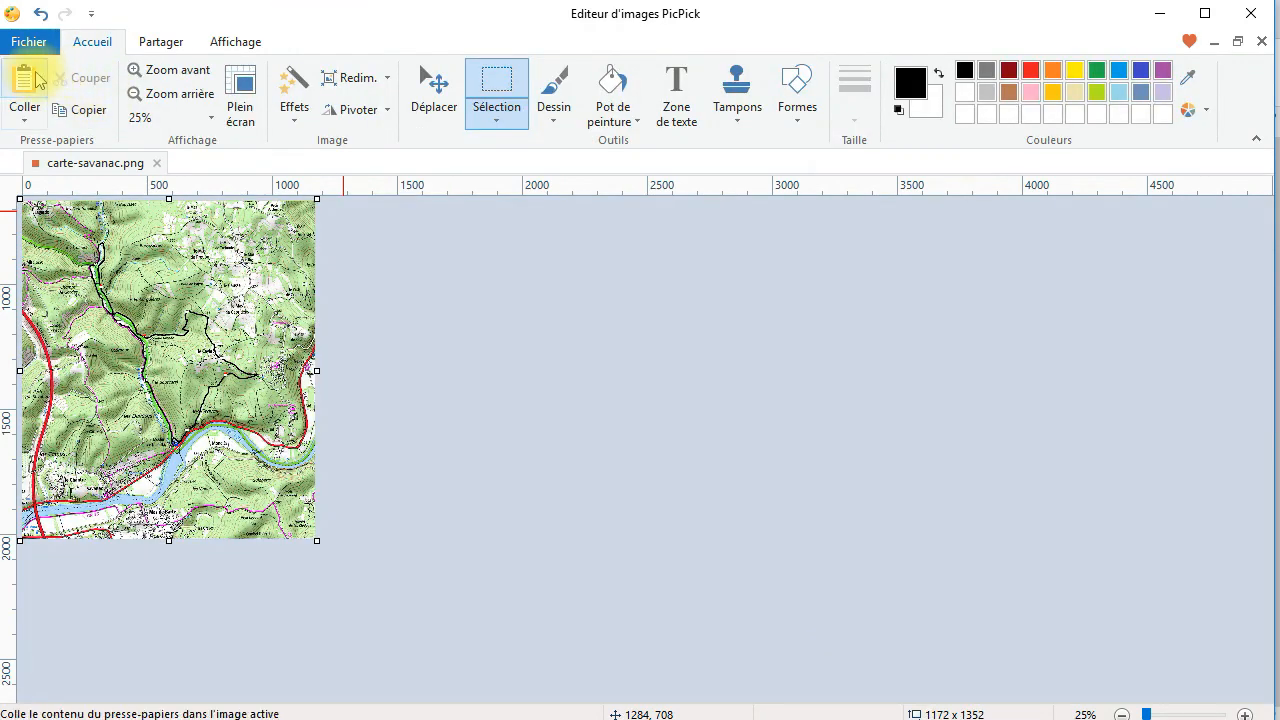
# Check the cropped map's page layout in the print preview and close it without printing.
pyautogui.click(29, 41)
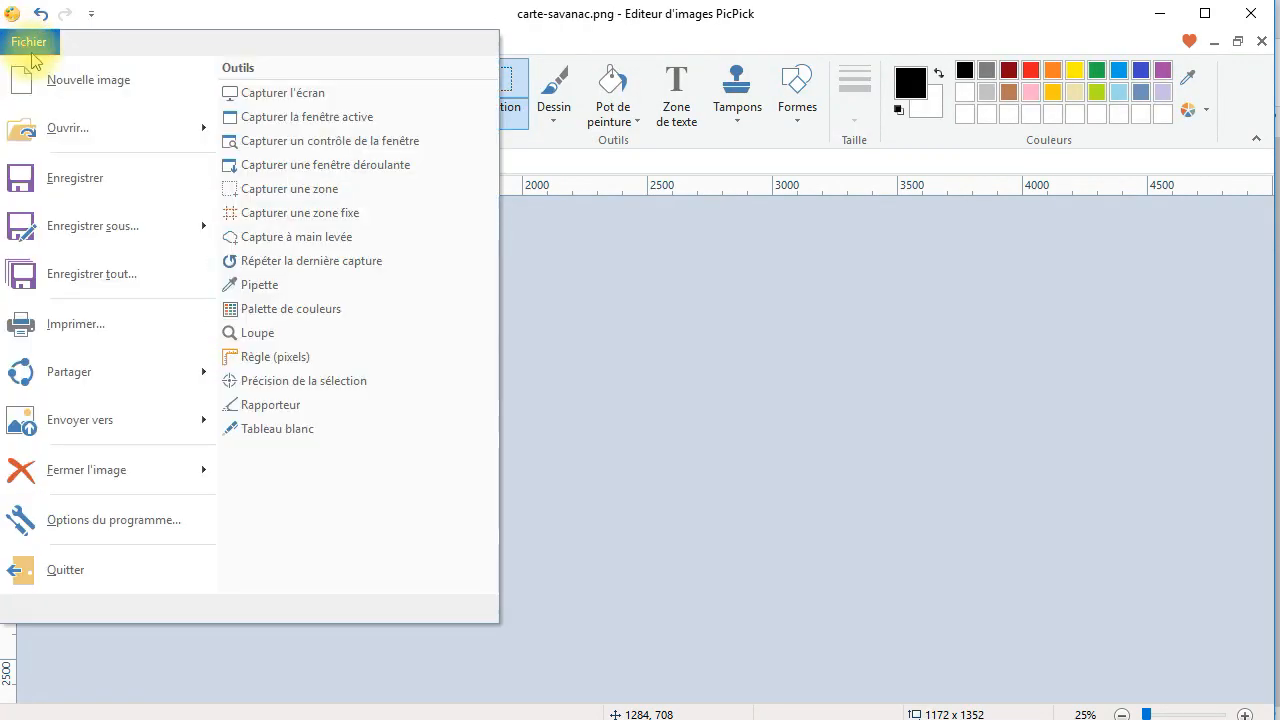
pyautogui.click(80, 327)
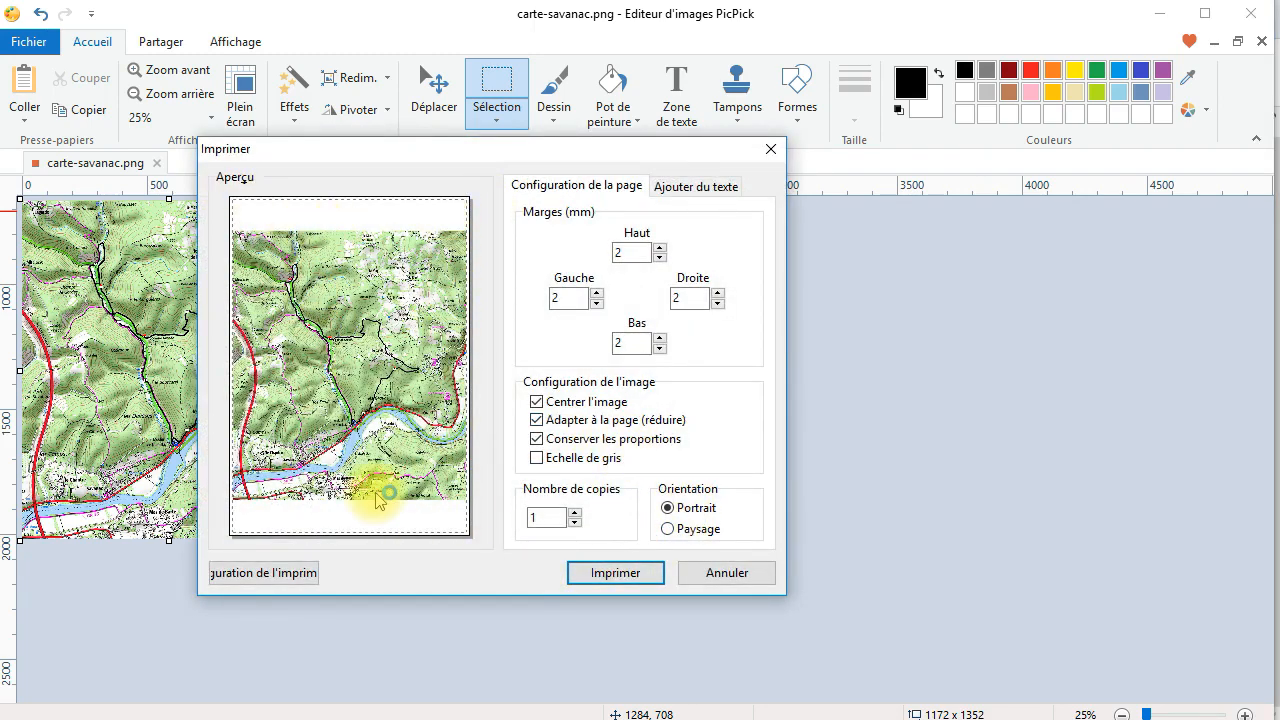
pyautogui.click(720, 575)
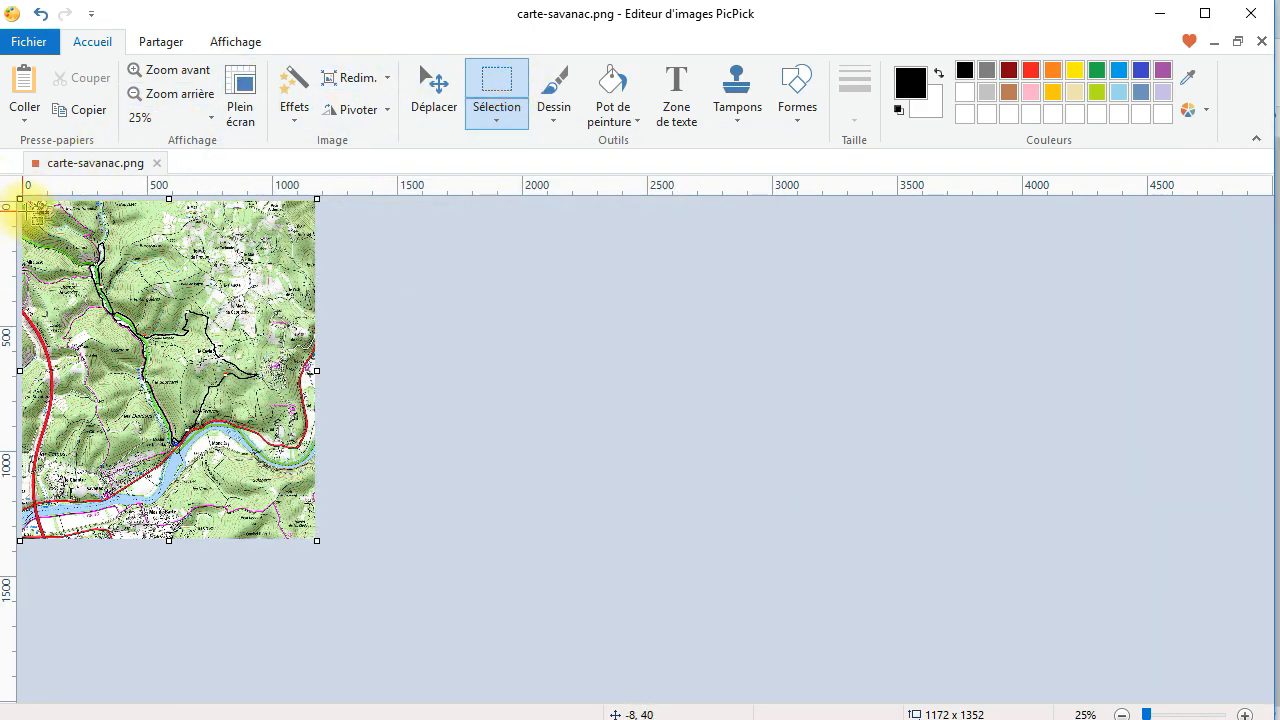
# Crop the map to a rectangle of about 960 x 1352 px and check its portrait page layout in the print preview.
pyautogui.moveTo(44, 203); pyautogui.dragTo(285, 540)
pyautogui.click(101, 84)
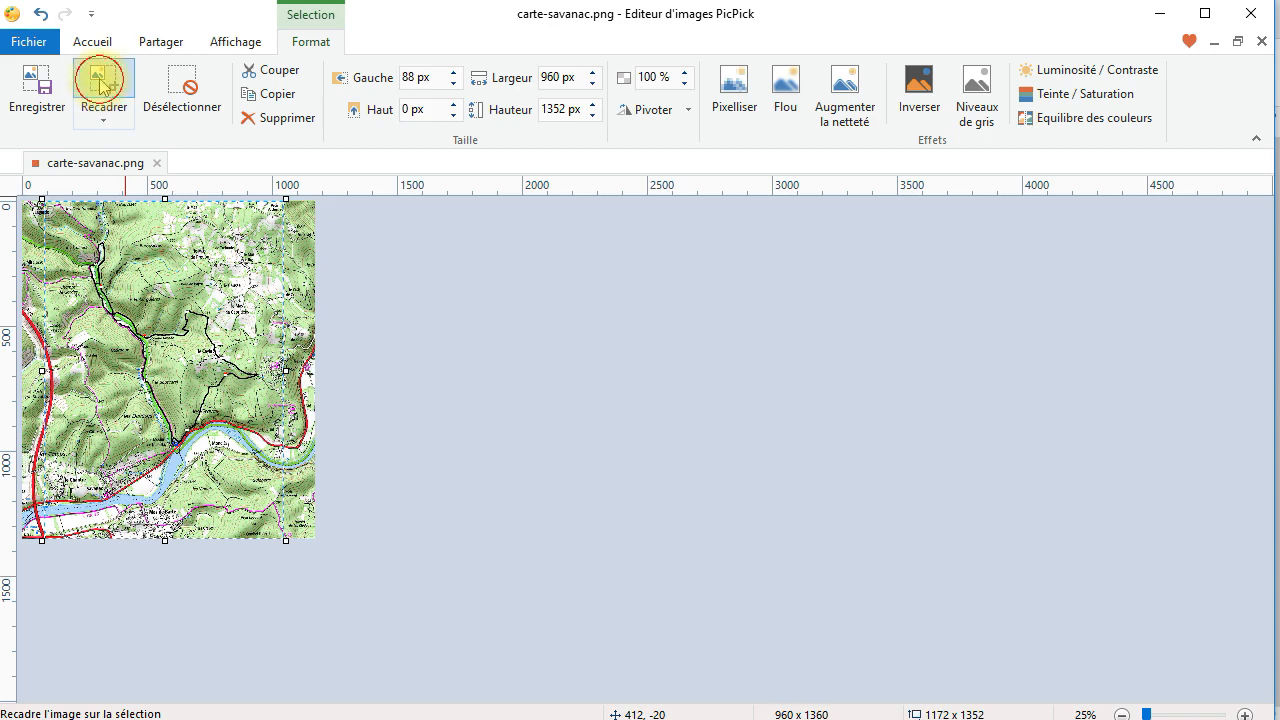
pyautogui.click(27, 42)
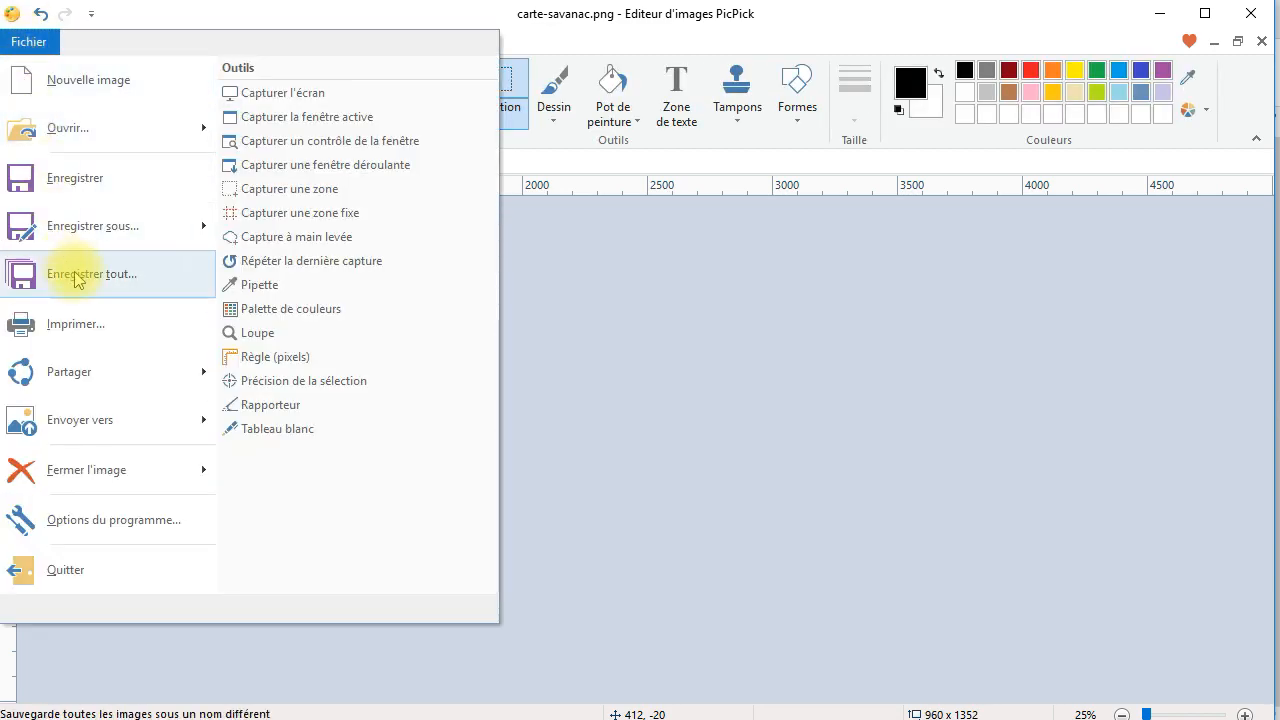
pyautogui.press('Escape')
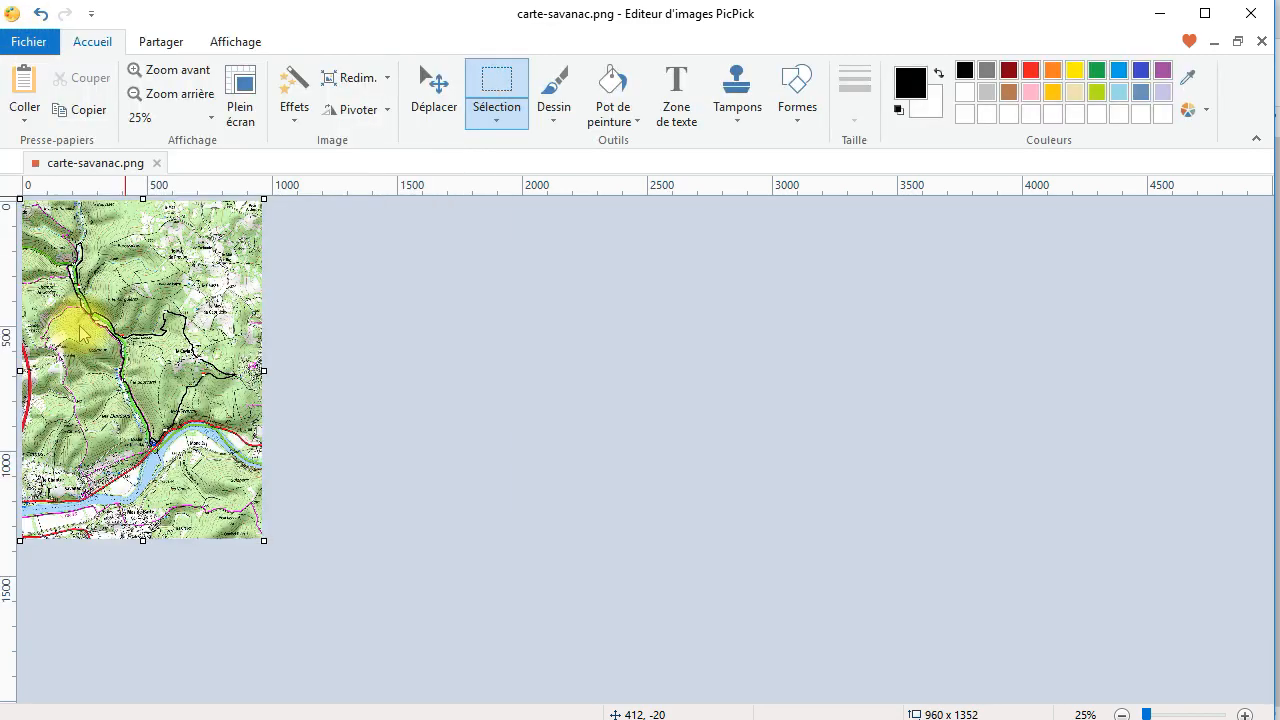
pyautogui.hotkey('ctrl', 'p')
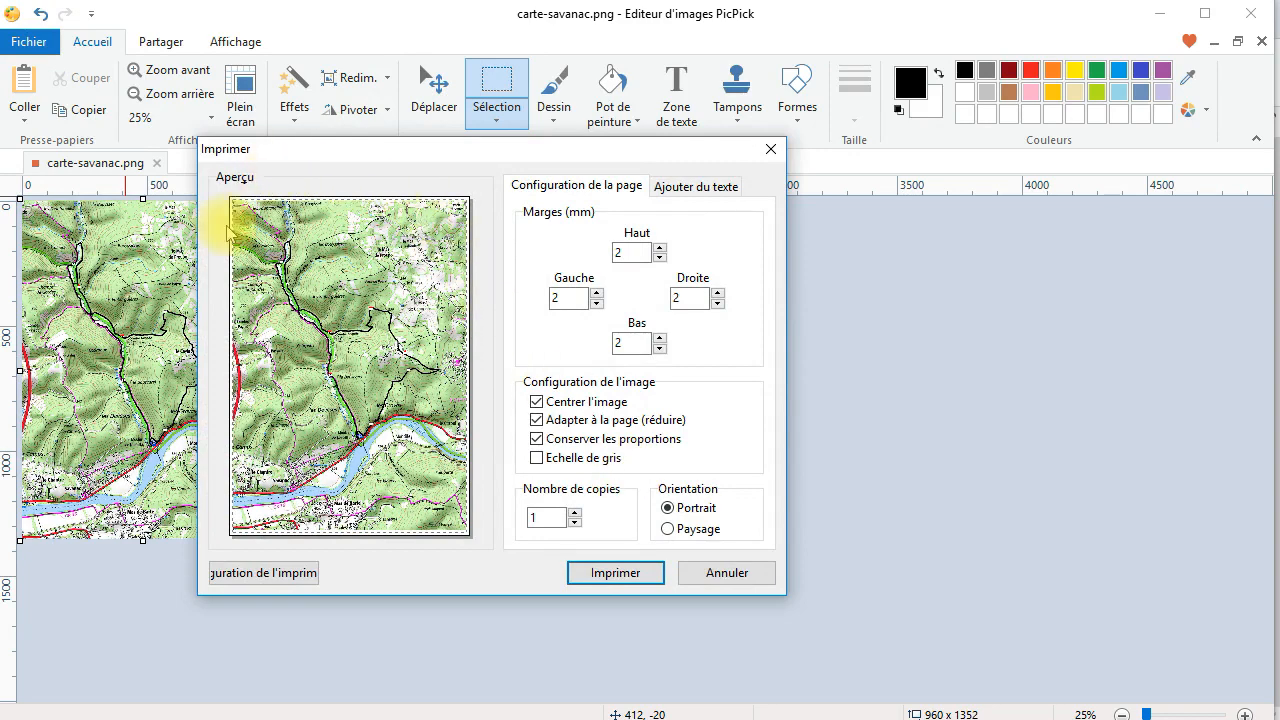
pyautogui.click(727, 572)
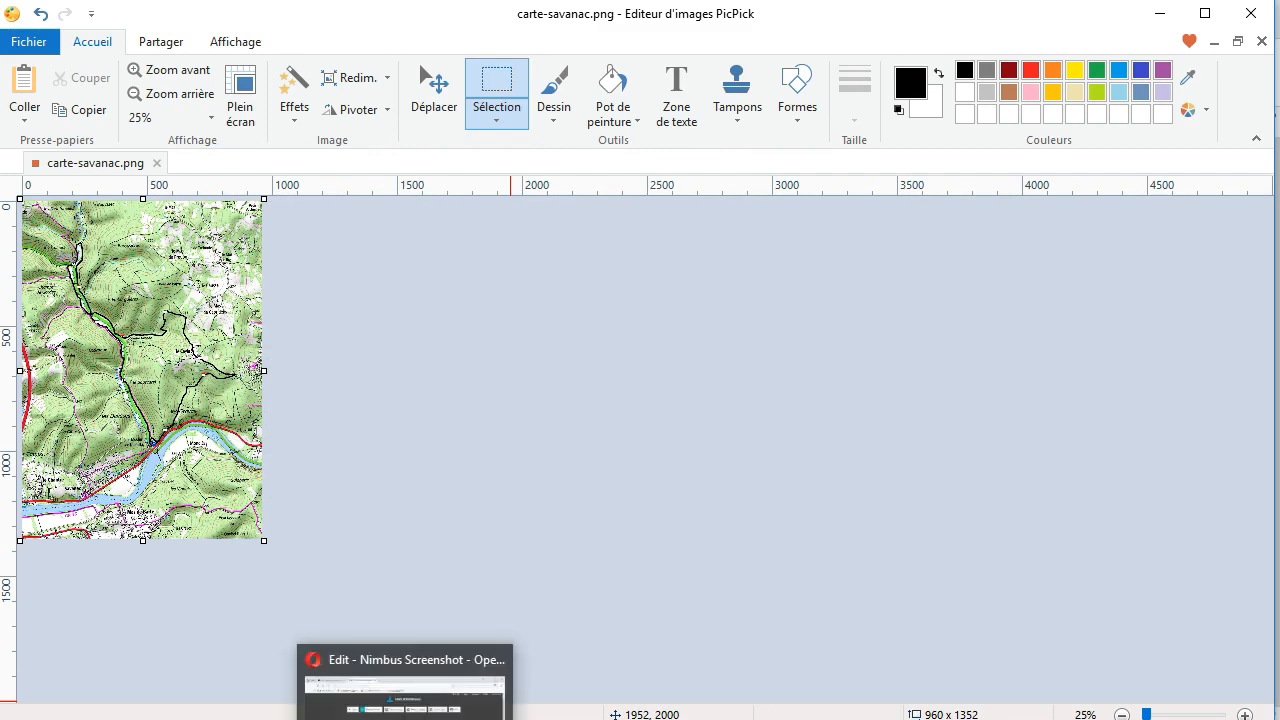
# Switch to the VisuGPX page in Opera, show the elevation profile below the map and narrow the browser window to half the screen width.
pyautogui.click(405, 716)
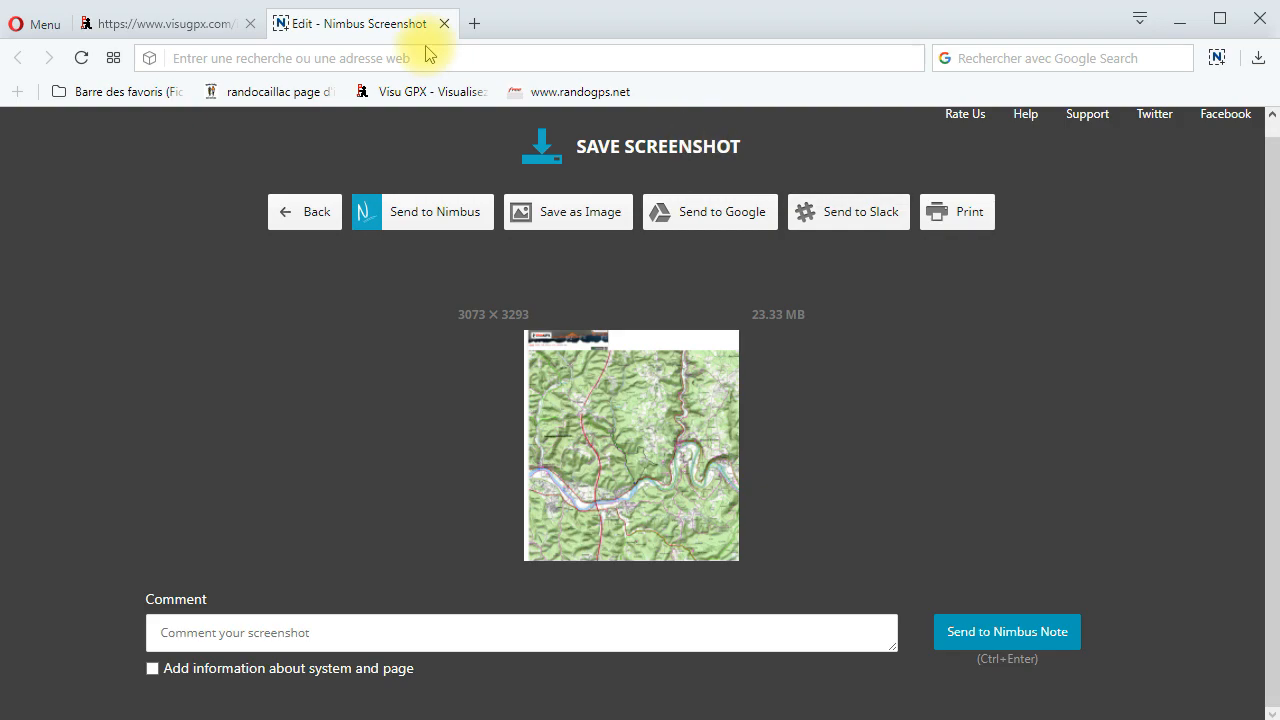
pyautogui.click(170, 24)
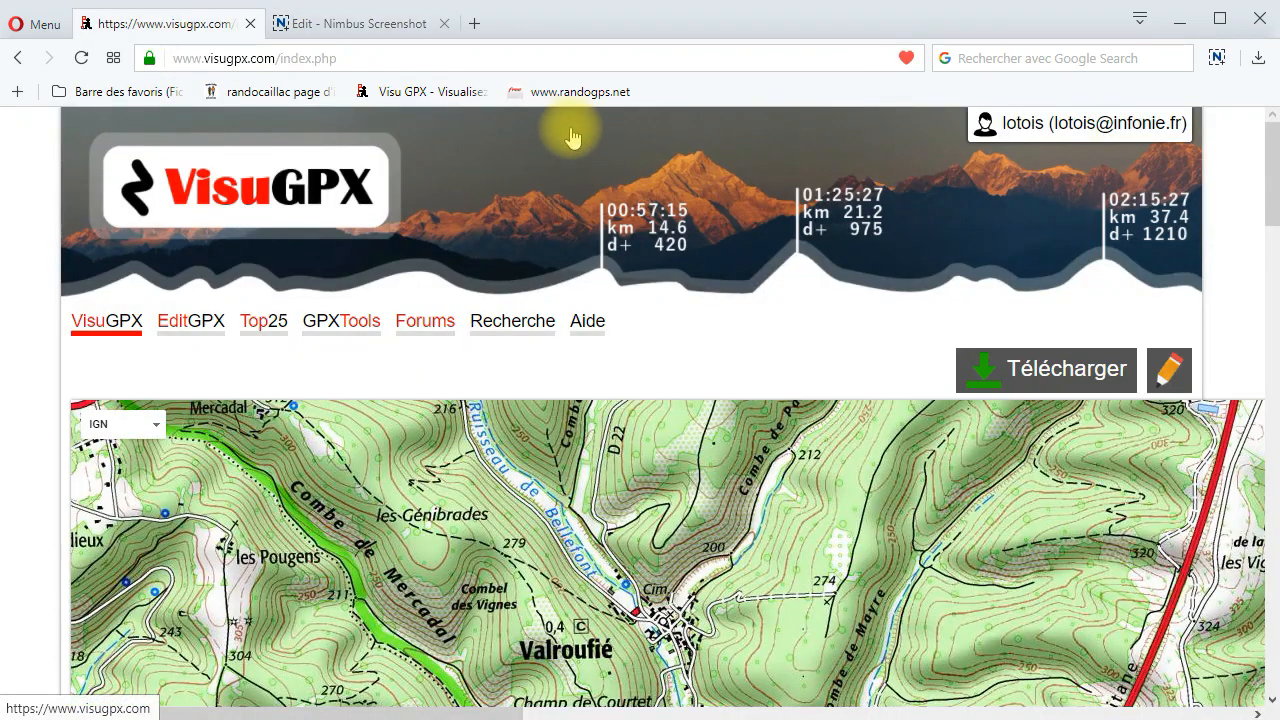
pyautogui.press('Escape')
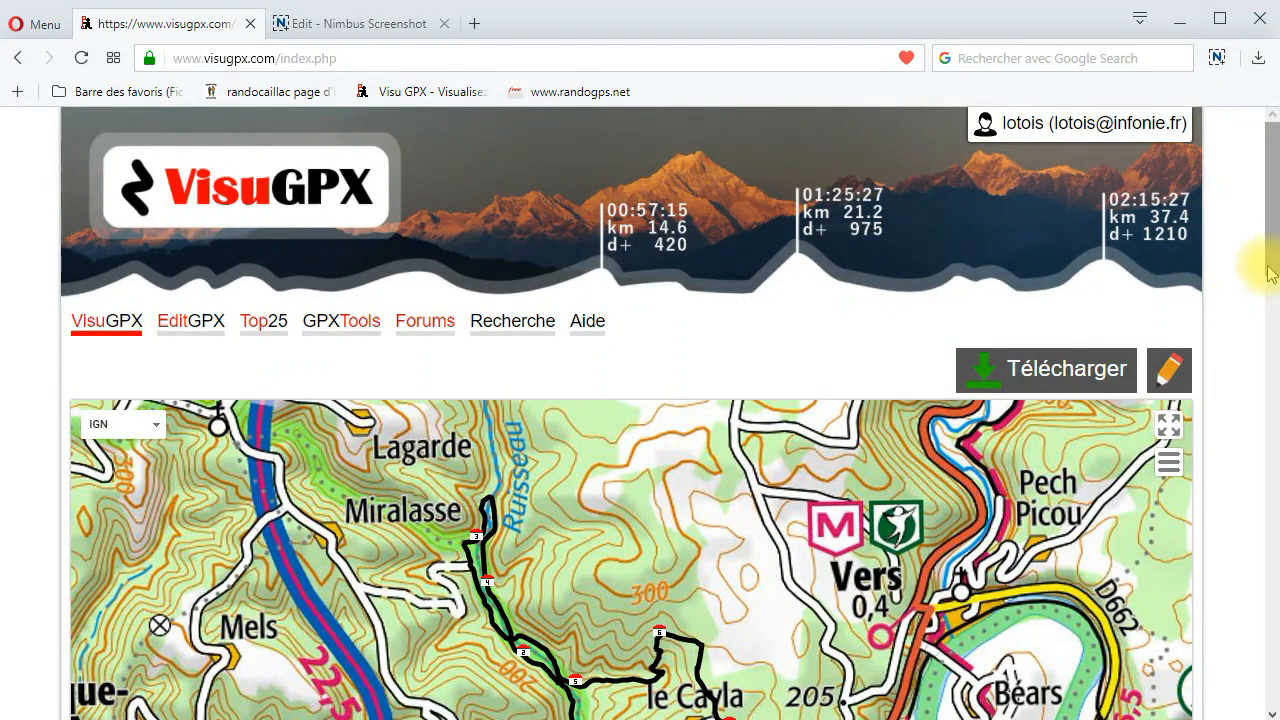
pyautogui.moveTo(1266, 251); pyautogui.dragTo(1270, 437)
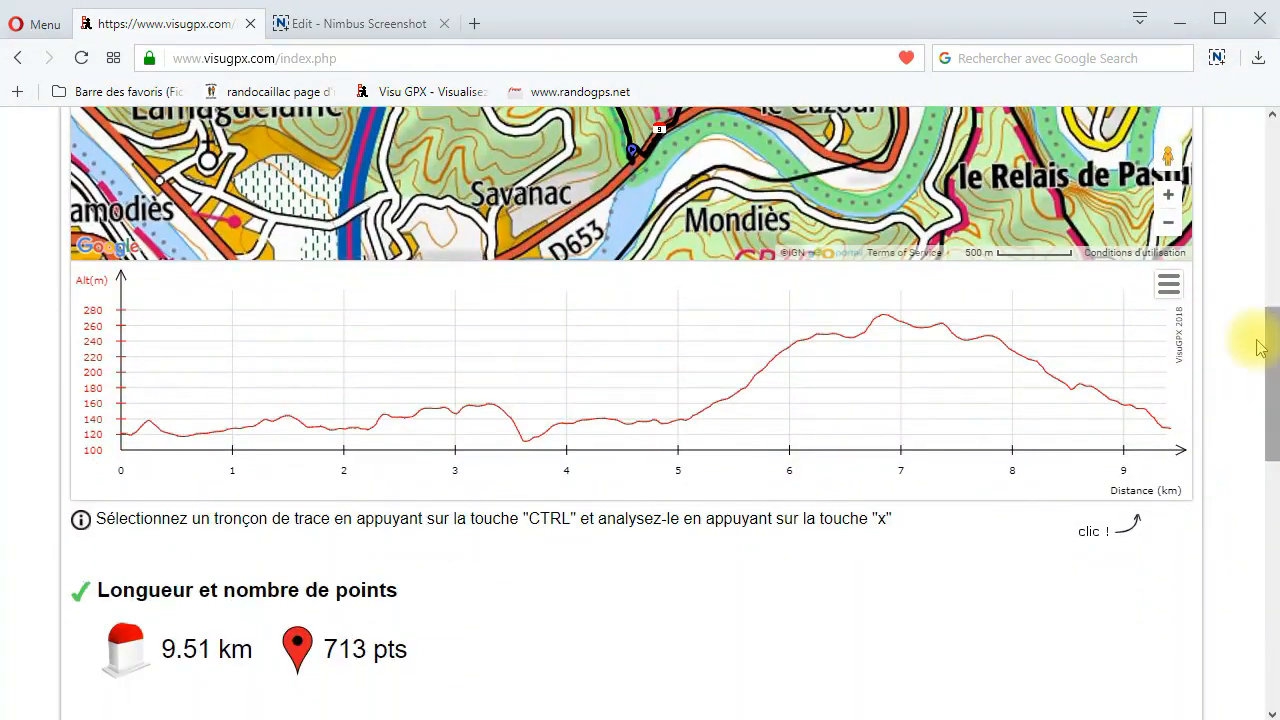
pyautogui.moveTo(1272, 209); pyautogui.dragTo(632, 211)
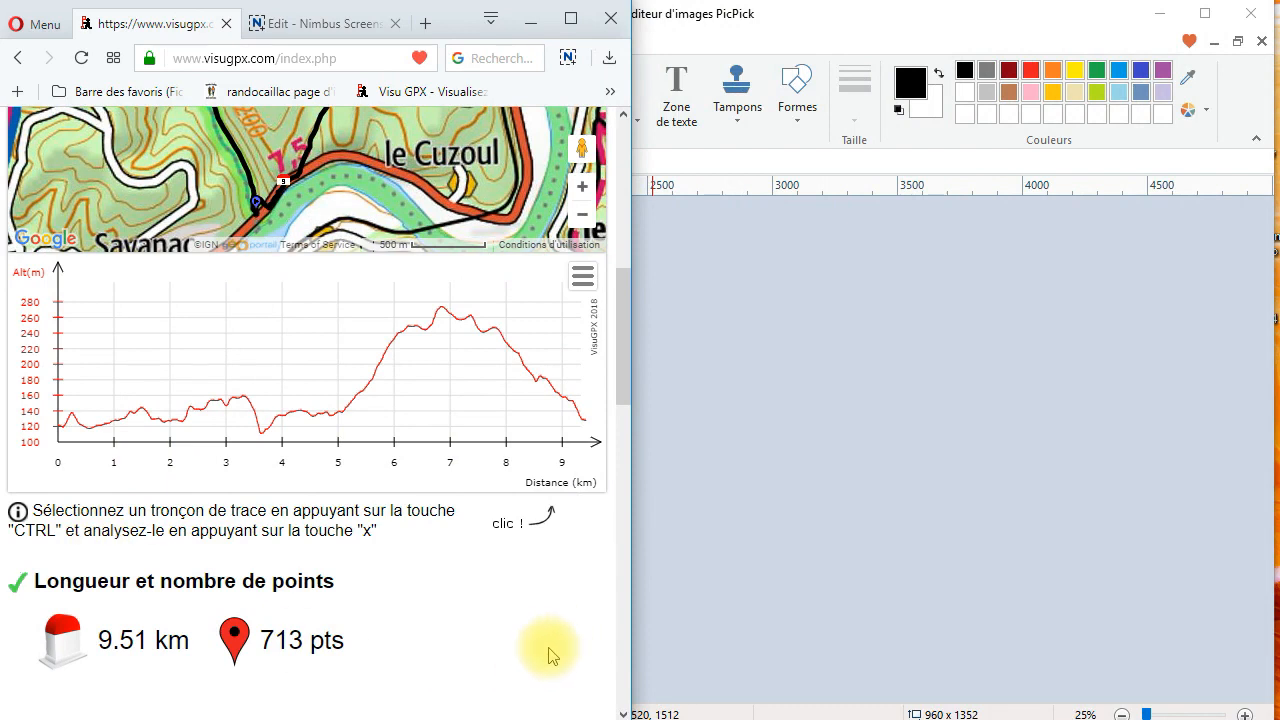
# Capture the elevation profile graph with Nimbus Screenshot as a selected area of about 590 x 177 px.
pyautogui.click(568, 58)
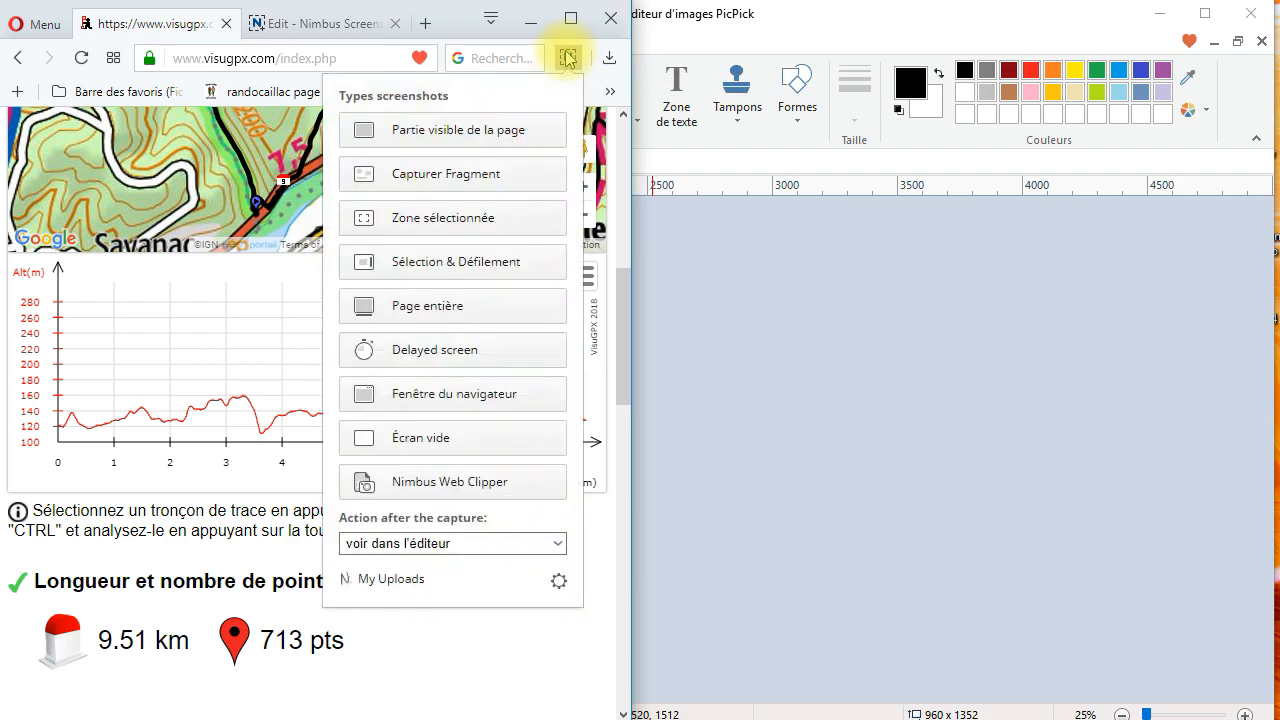
pyautogui.click(472, 222)
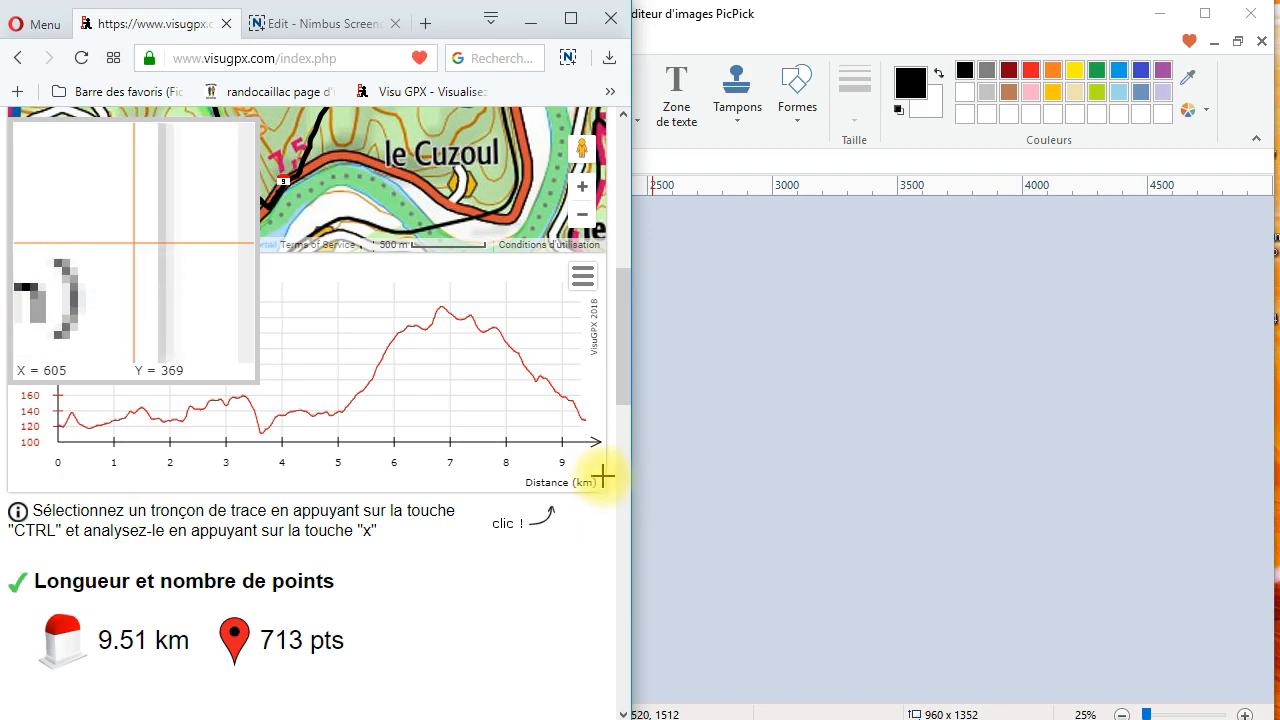
pyautogui.moveTo(606, 470)
pyautogui.mouseDown()
pyautogui.moveTo(231, 377)
pyautogui.moveTo(90, 292)
pyautogui.moveTo(17, 292)
pyautogui.mouseUp()
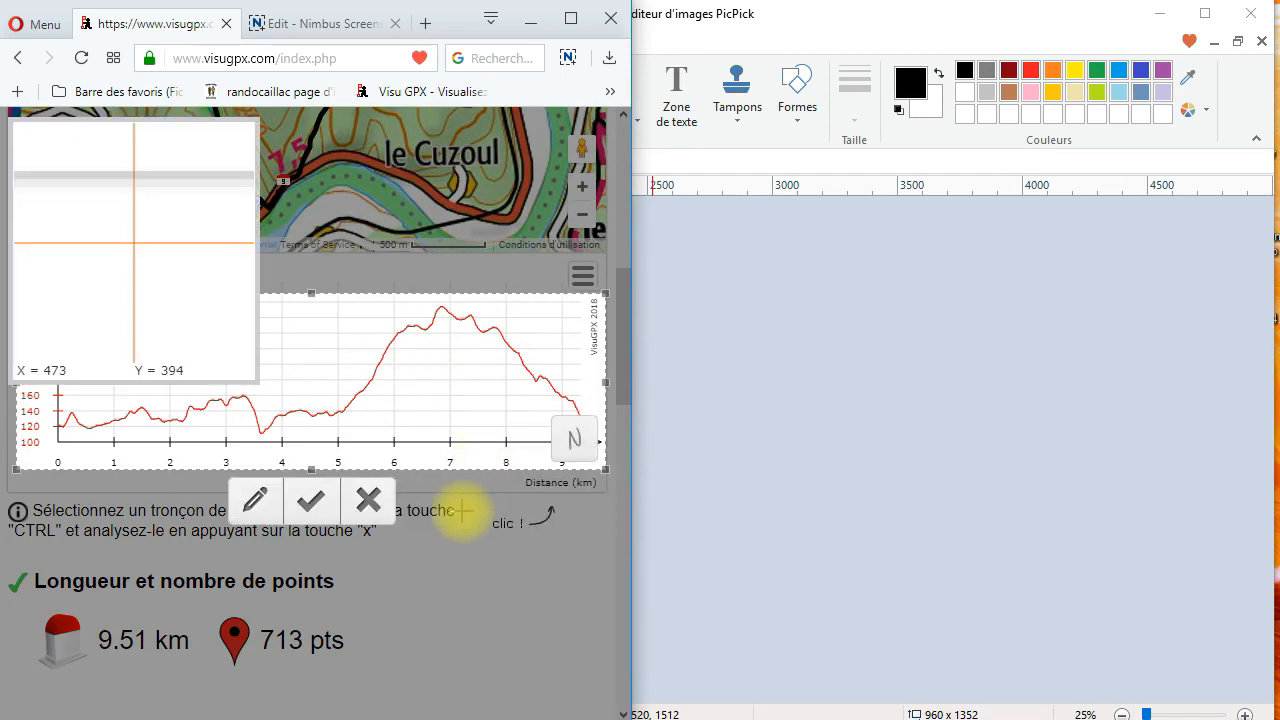
pyautogui.click(311, 502)
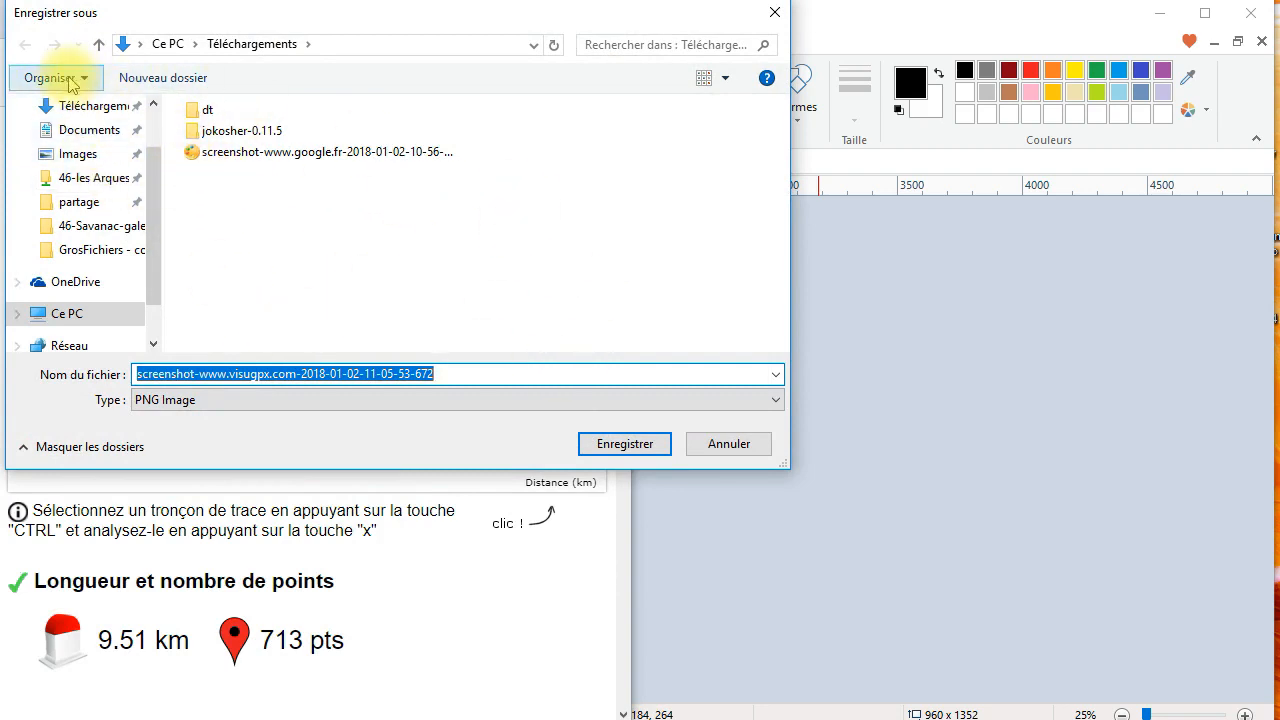
# Save the profile capture as profil.png in the 46-Savanac-galecie-RL-30-12-17 folder.
pyautogui.click(90, 225)
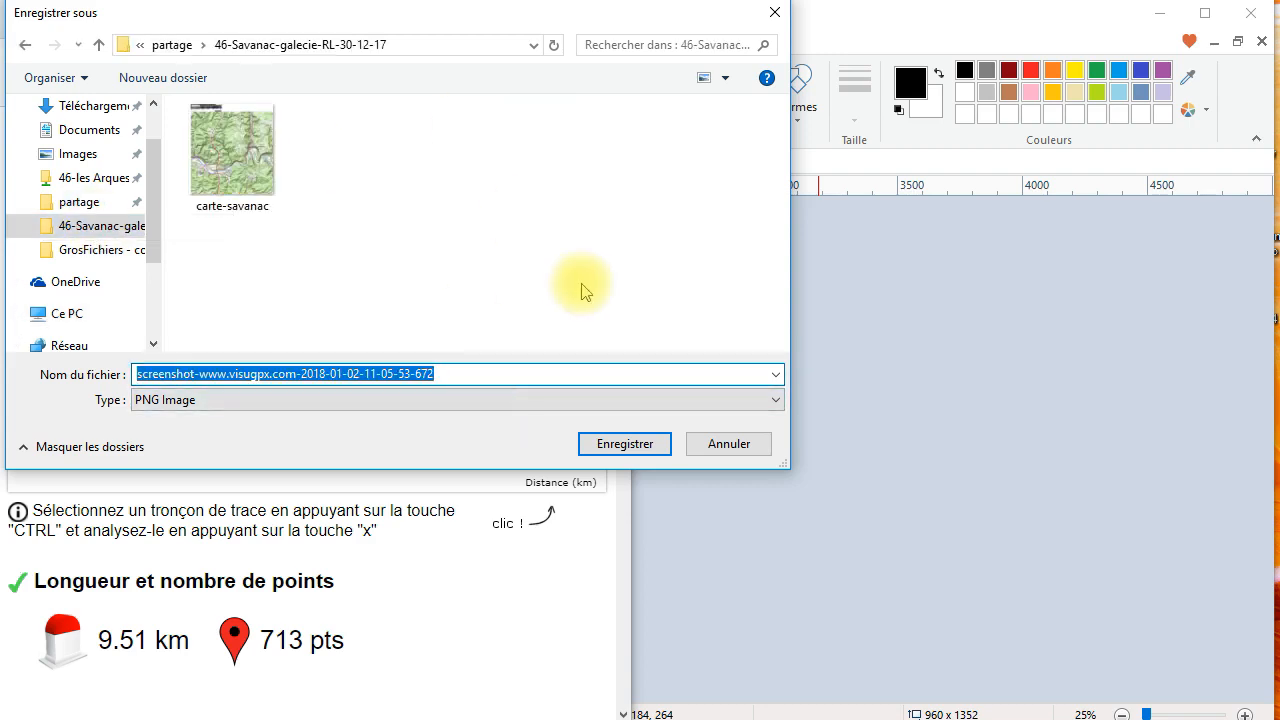
pyautogui.write('profil')
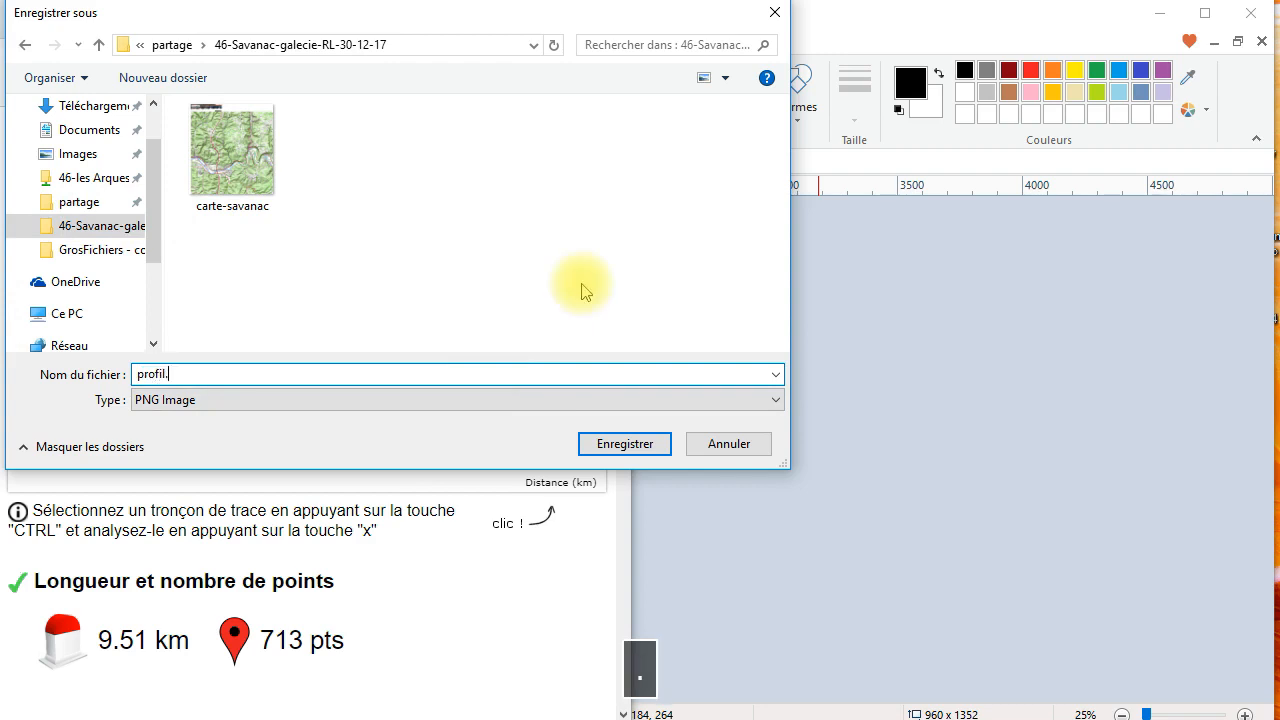
pyautogui.write('.png')
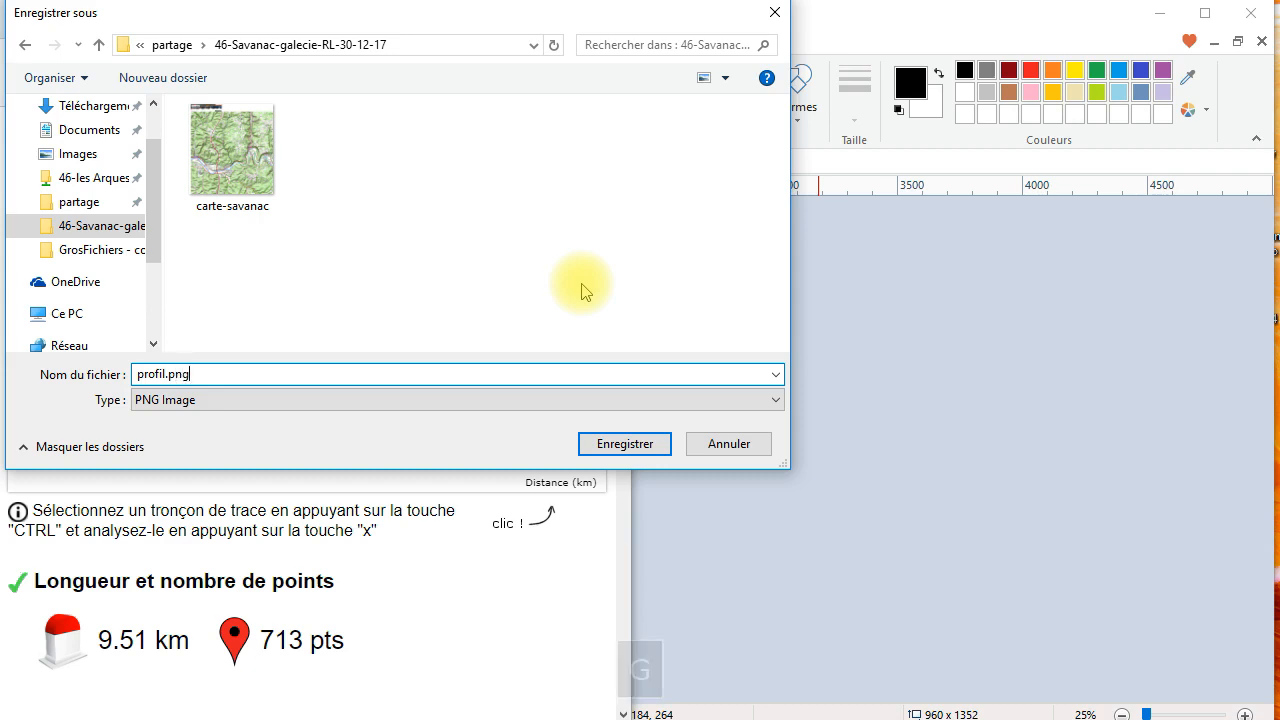
pyautogui.click(631, 448)
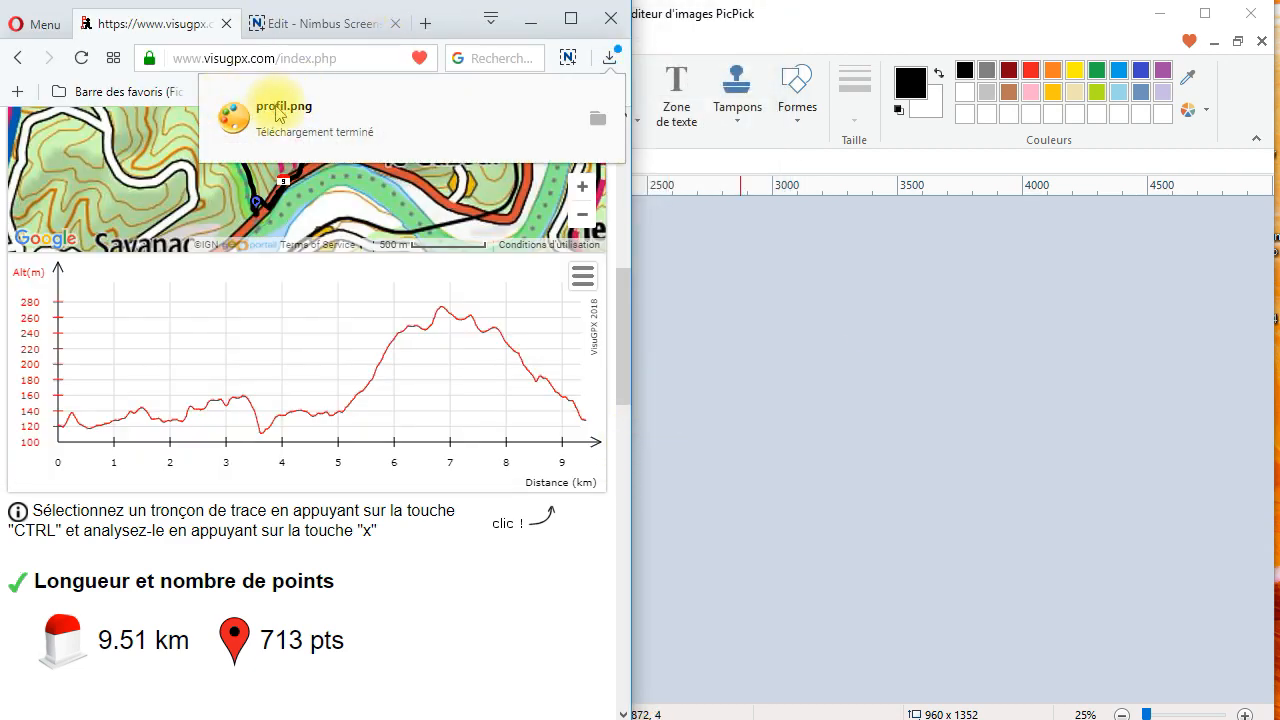
# Open the downloaded profil.png in the PicPick image editor and copy the whole image.
pyautogui.moveTo(280, 115); pyautogui.dragTo(805, 490)
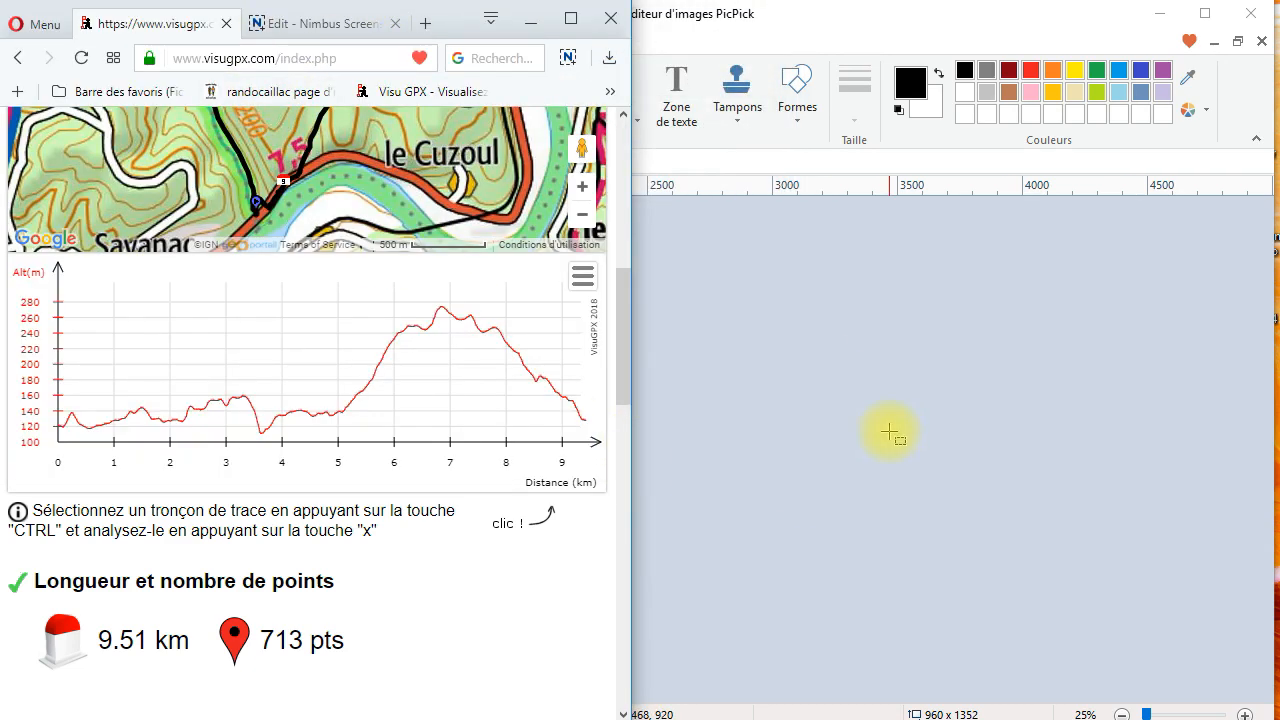
pyautogui.moveTo(890, 432); pyautogui.dragTo(857, 380)
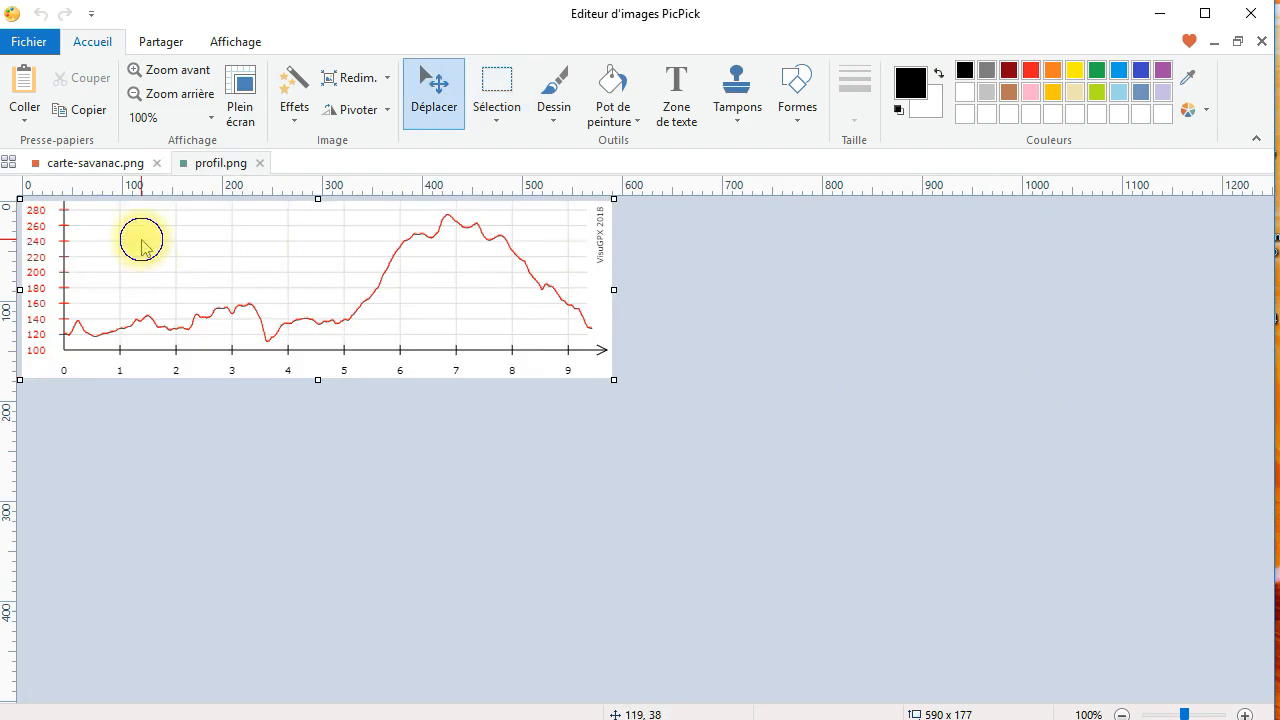
pyautogui.rightClick(143, 248)
pyautogui.click(185, 327)
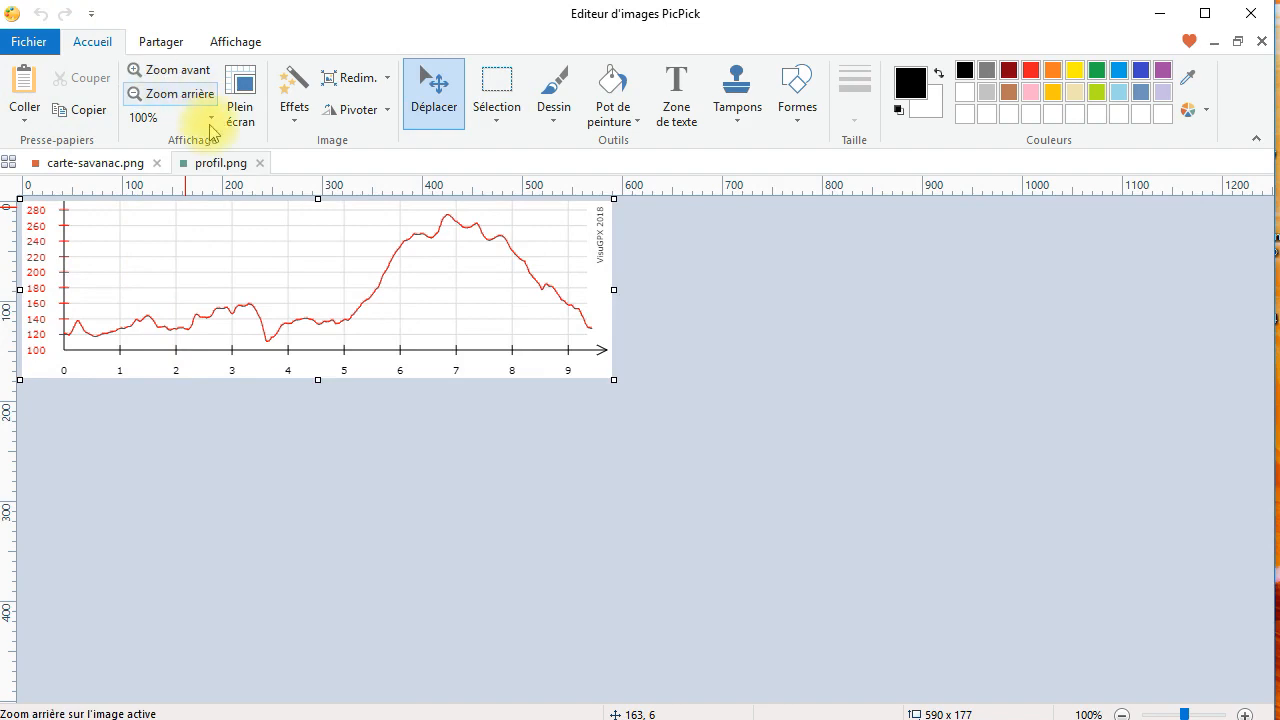
# Paste the elevation profile onto carte-savanac.png and place it in the map's lower-left corner, at about 32 px across and 1152 px down.
pyautogui.click(88, 170)
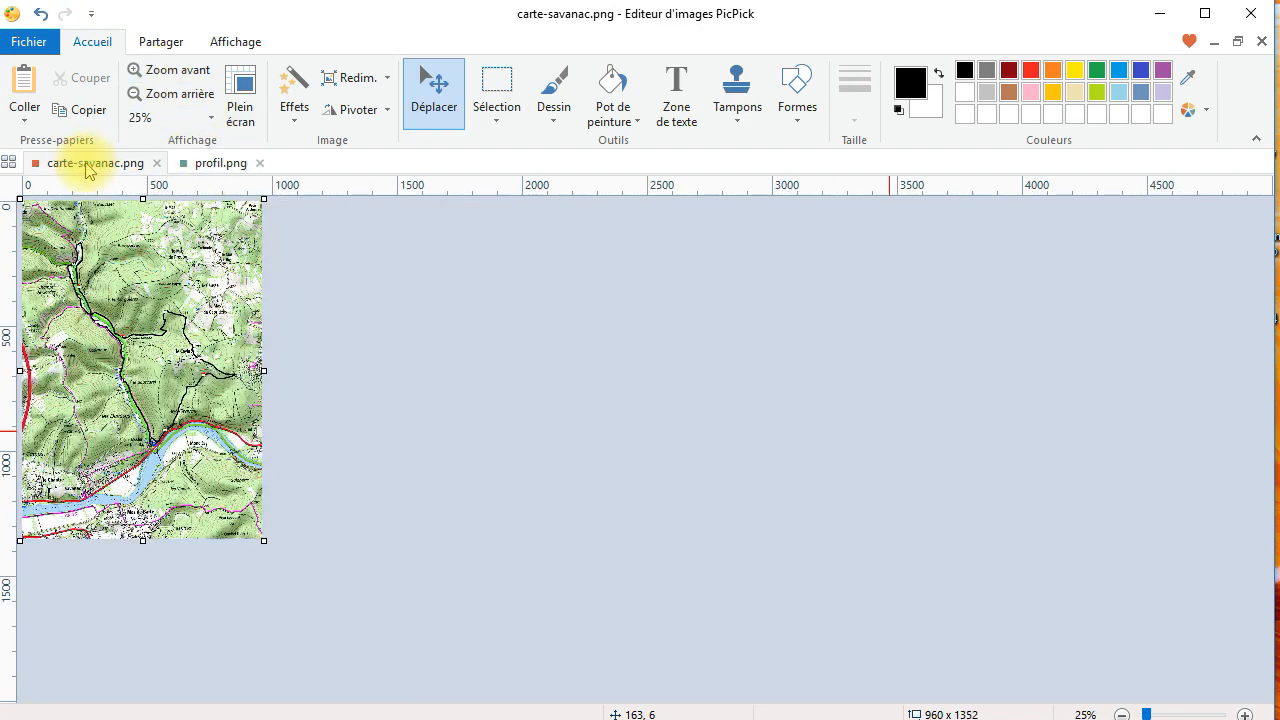
pyautogui.click(25, 85)
pyautogui.moveTo(101, 222); pyautogui.dragTo(109, 508)
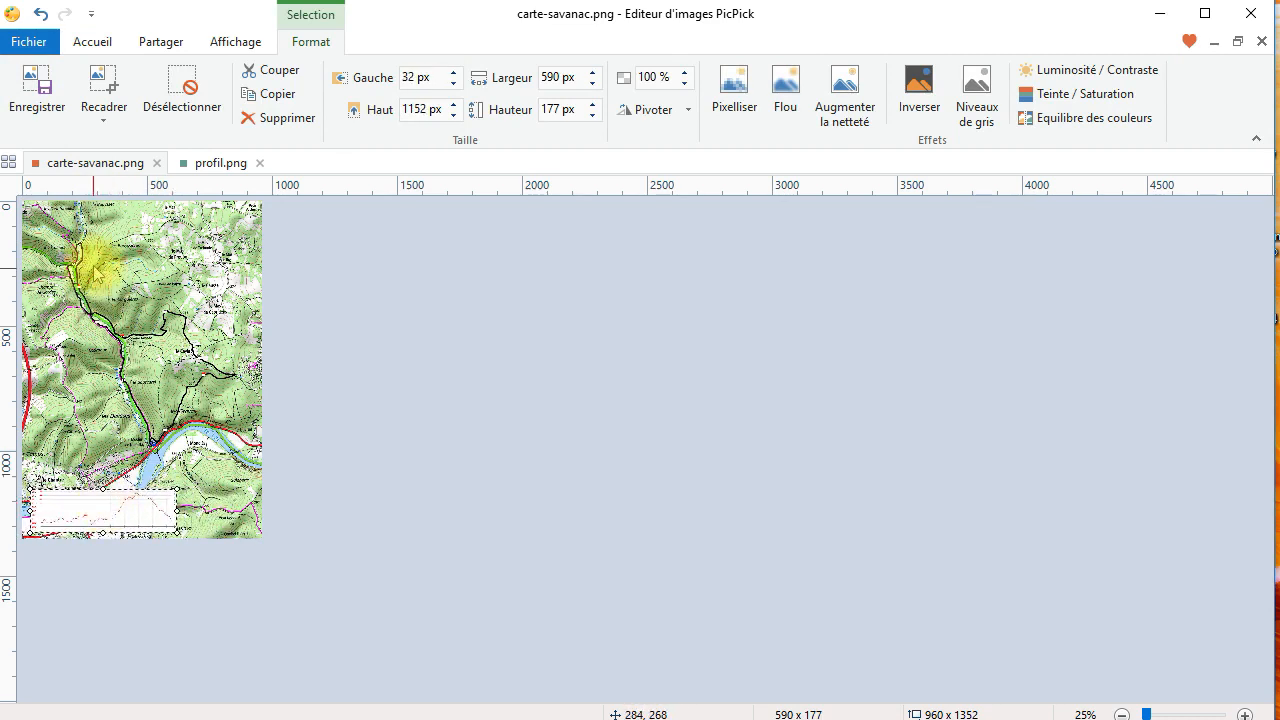
# Start pasting an image from a file and browse to the cartes IGN randos folder on the network computer PCFIXE.
pyautogui.click(88, 41)
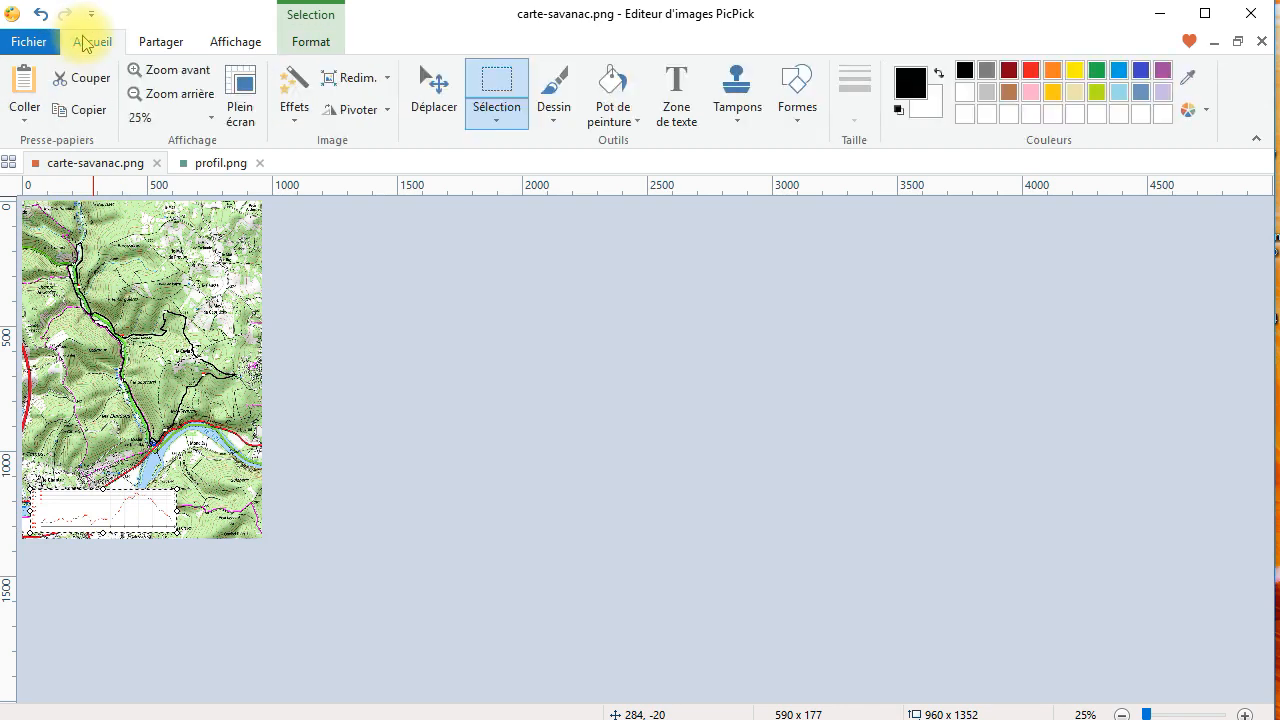
pyautogui.click(27, 122)
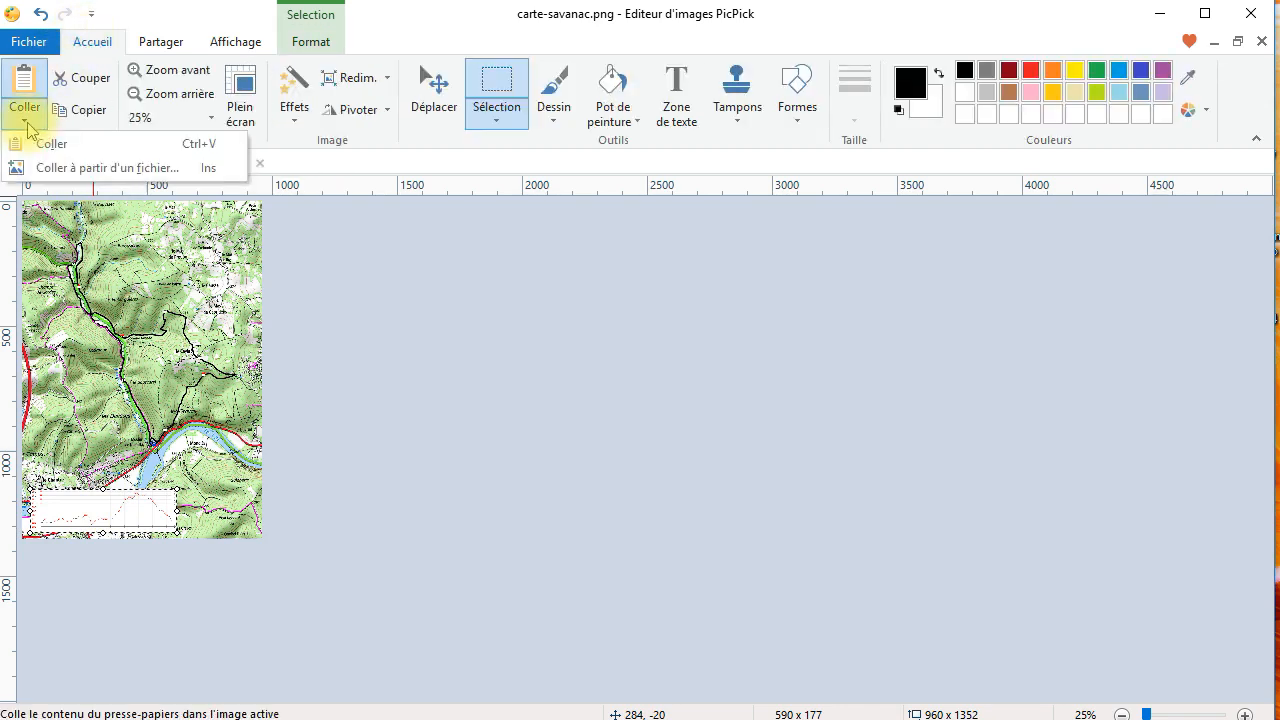
pyautogui.click(57, 170)
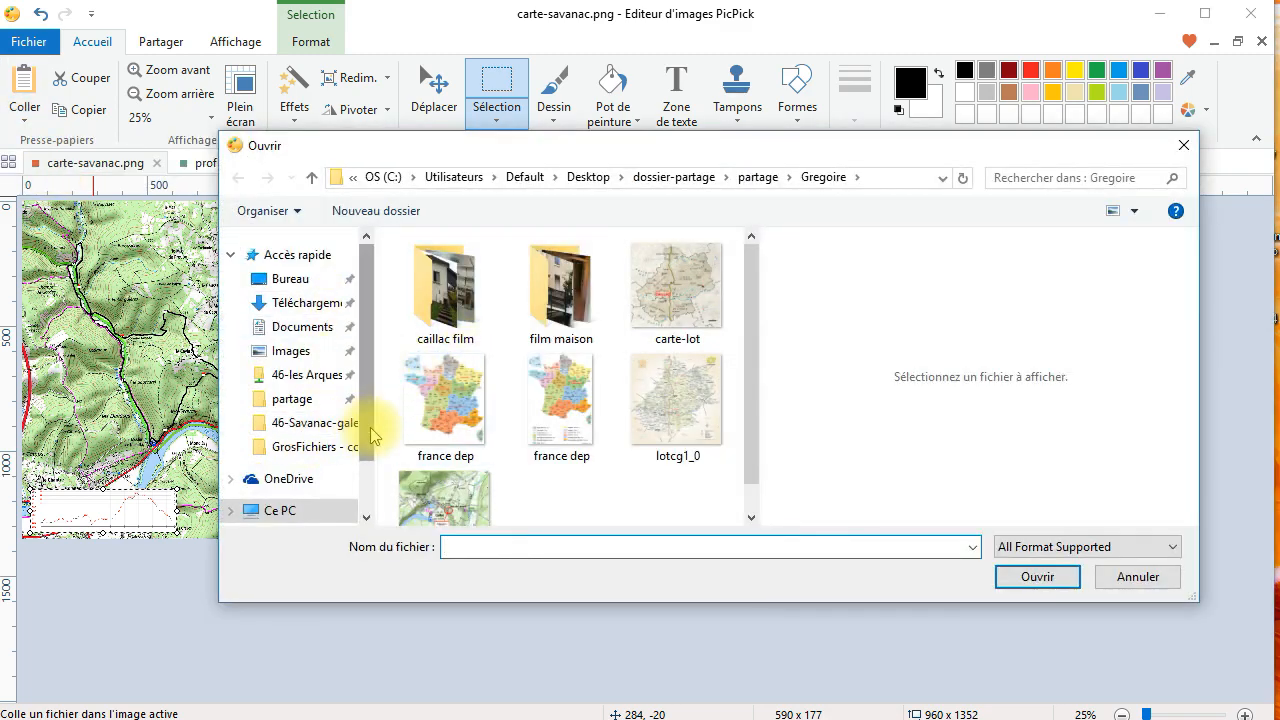
pyautogui.scroll(-3, 368, 510)
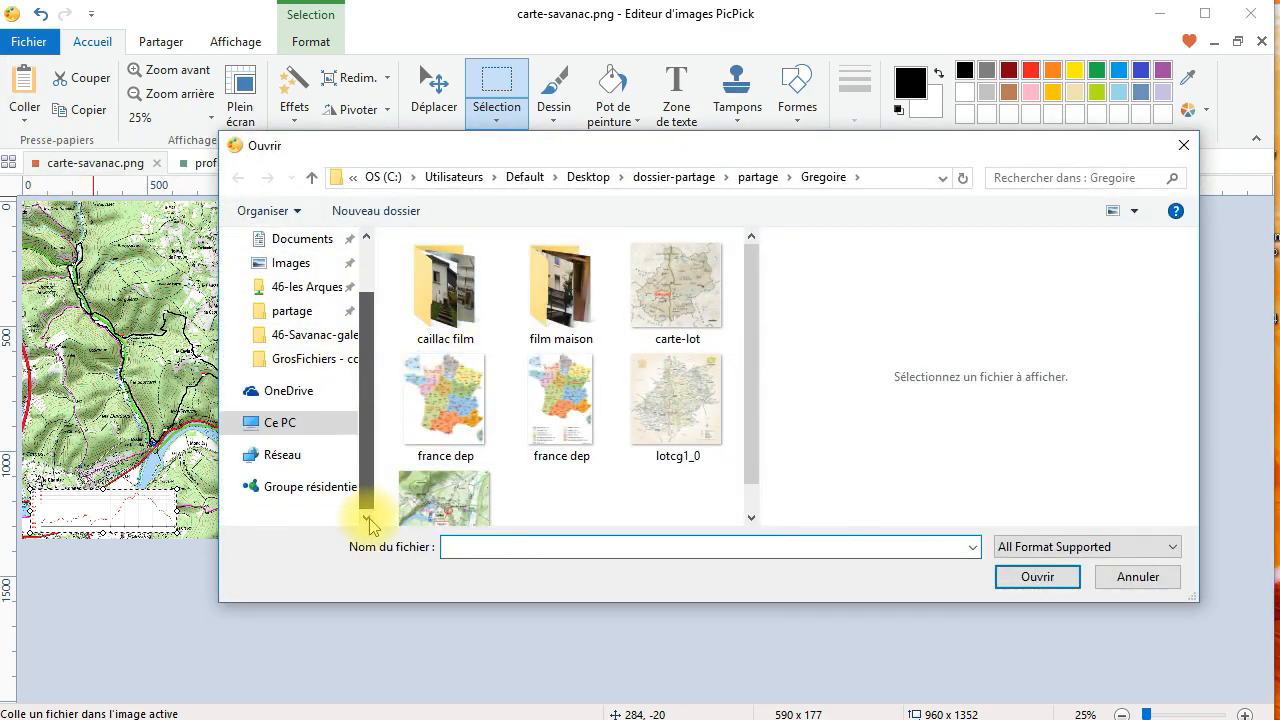
pyautogui.click(281, 455)
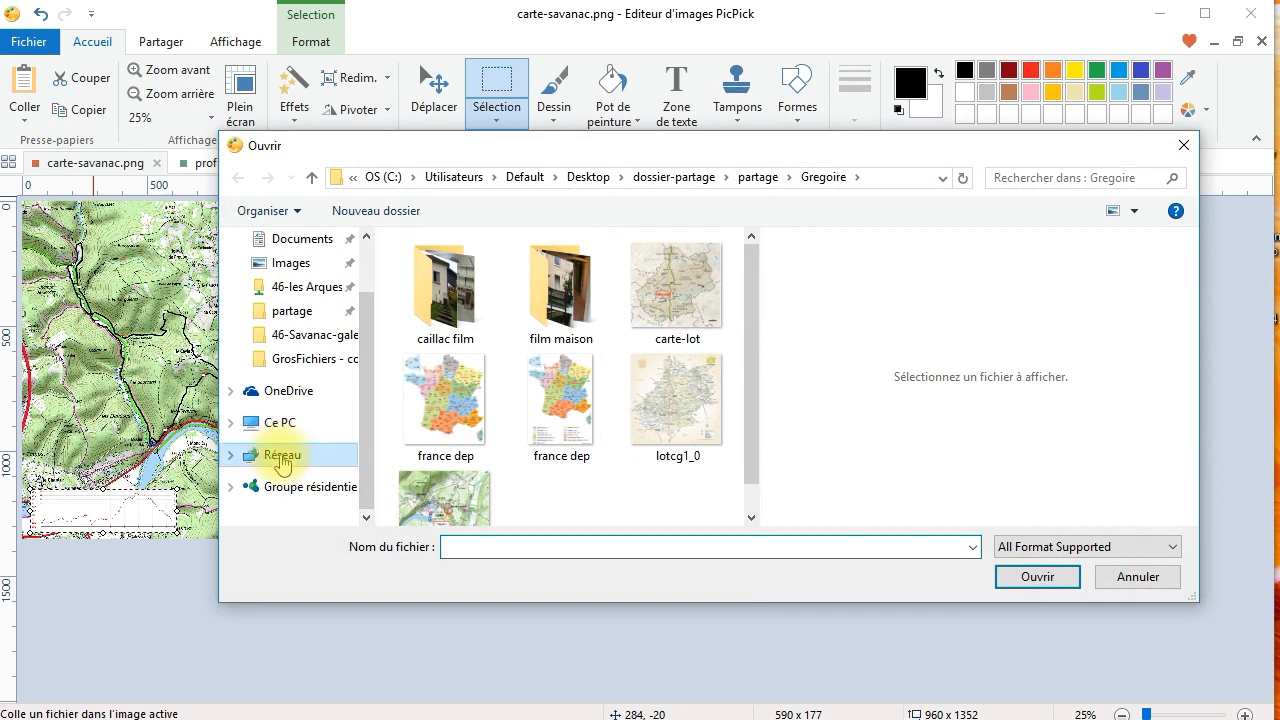
pyautogui.click(503, 410)
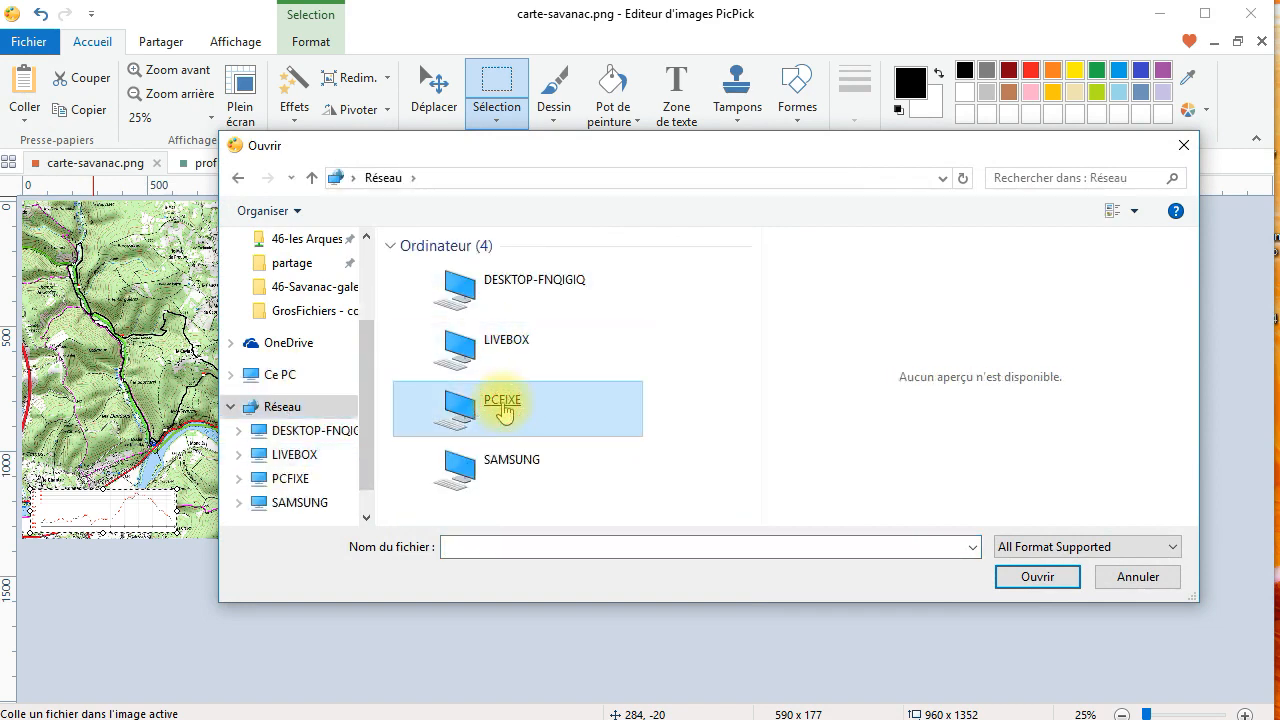
pyautogui.doubleClick(503, 410)
pyautogui.click(509, 374)
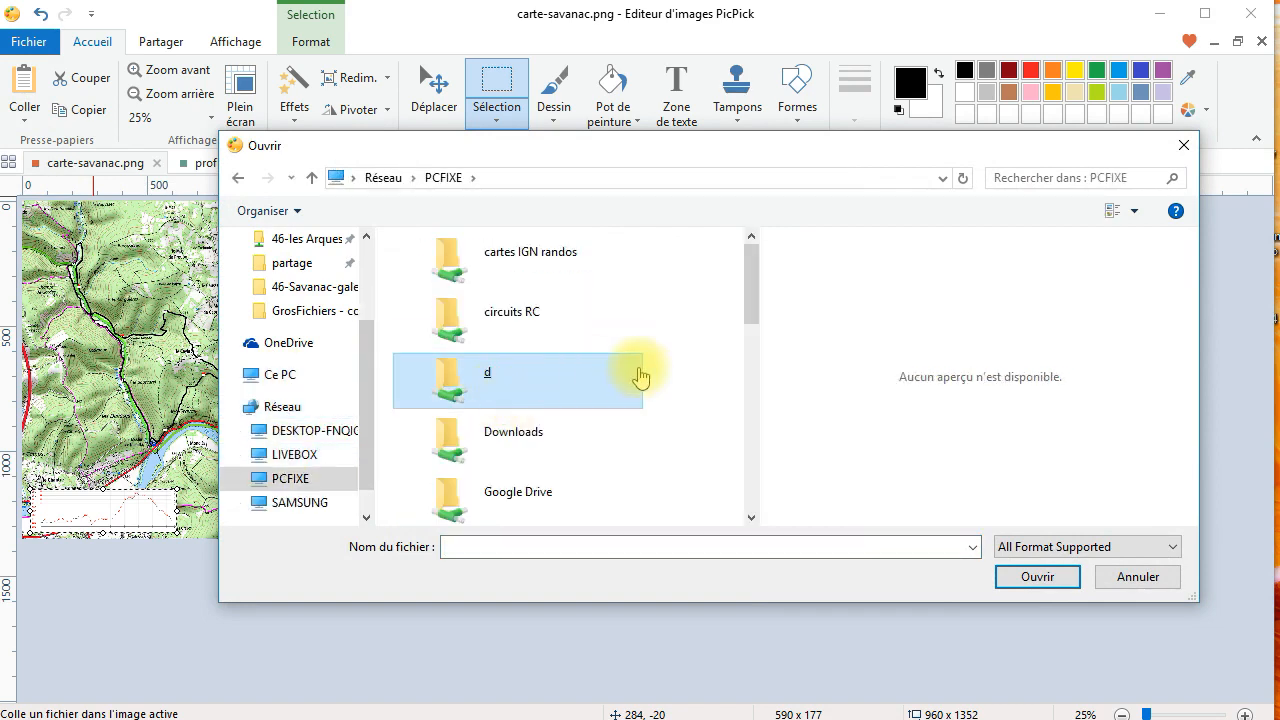
pyautogui.doubleClick(532, 250)
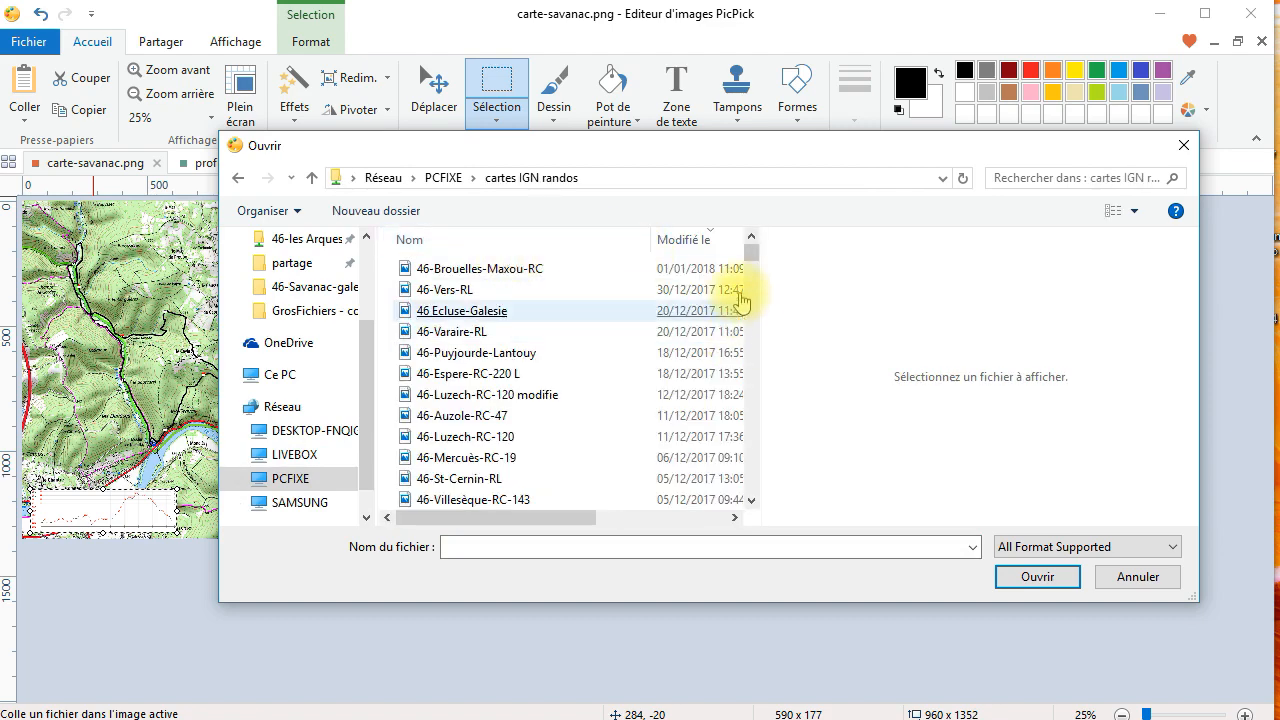
# Paste 0-echelle-IGN onto the map and place it in the map's lower-right corner, at about 752 px across and 1284 px down.
pyautogui.moveTo(755, 255); pyautogui.dragTo(757, 528)
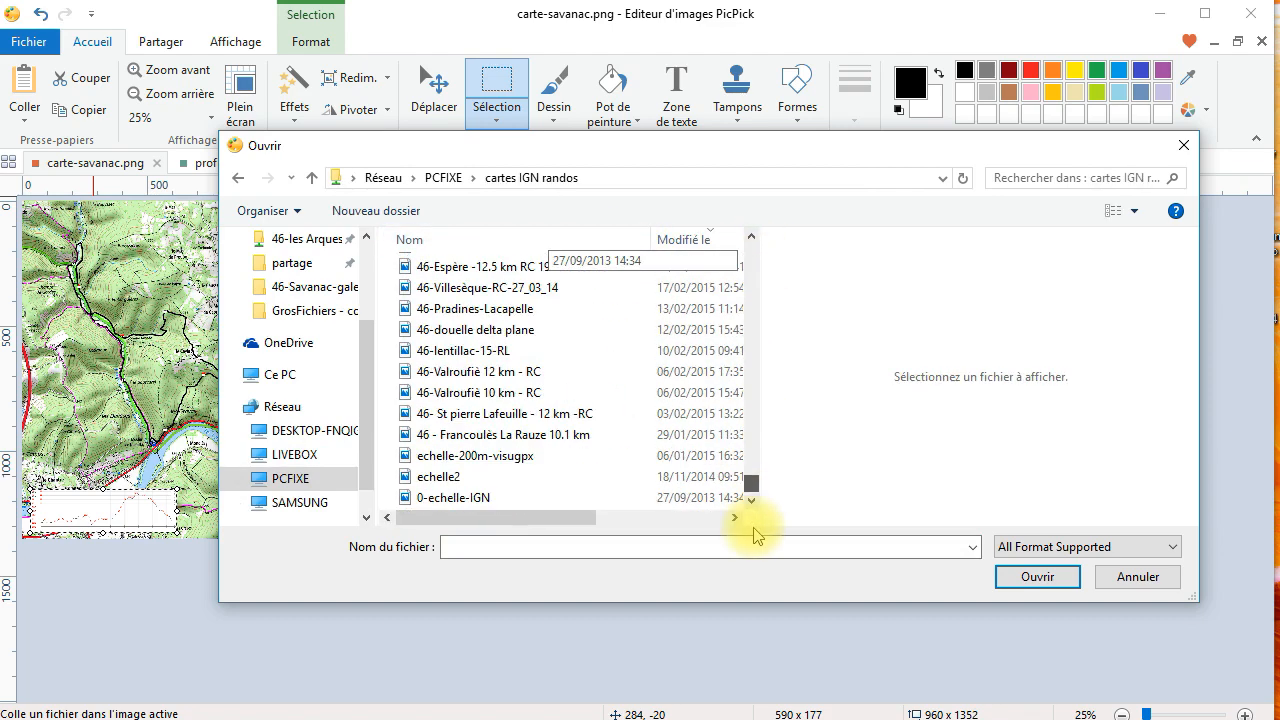
pyautogui.doubleClick(437, 494)
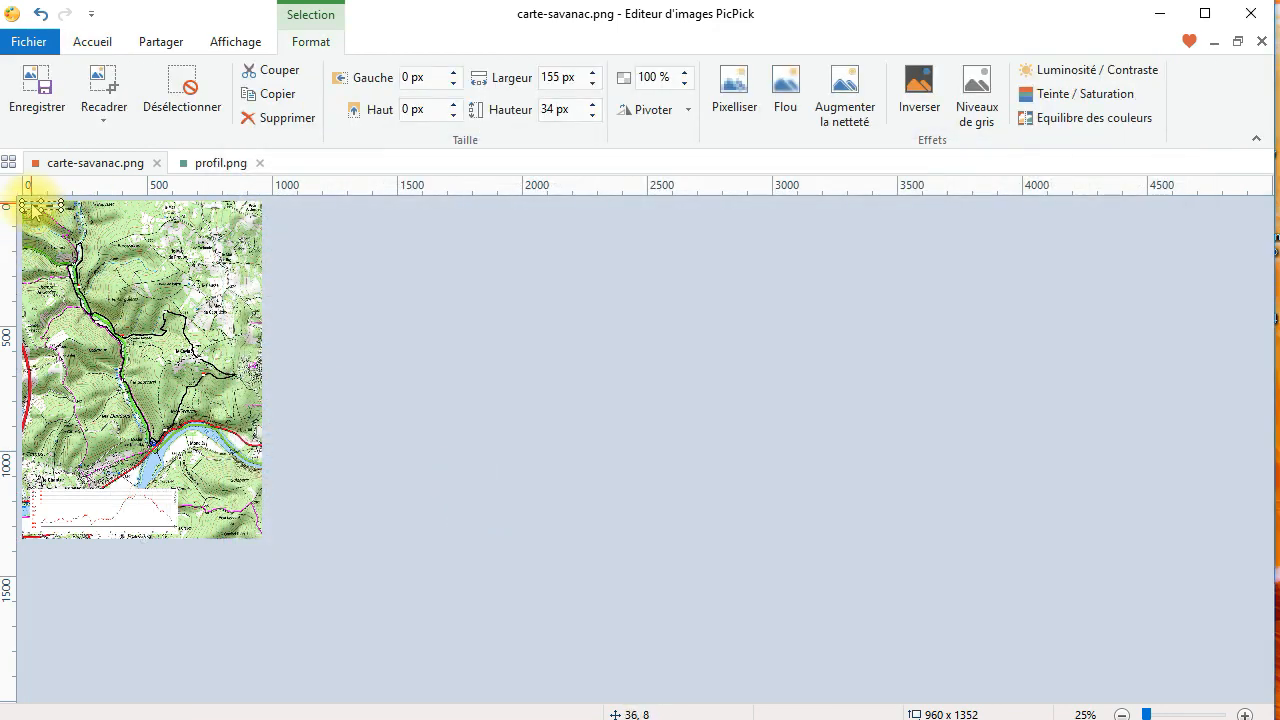
pyautogui.moveTo(35, 210); pyautogui.dragTo(222, 530)
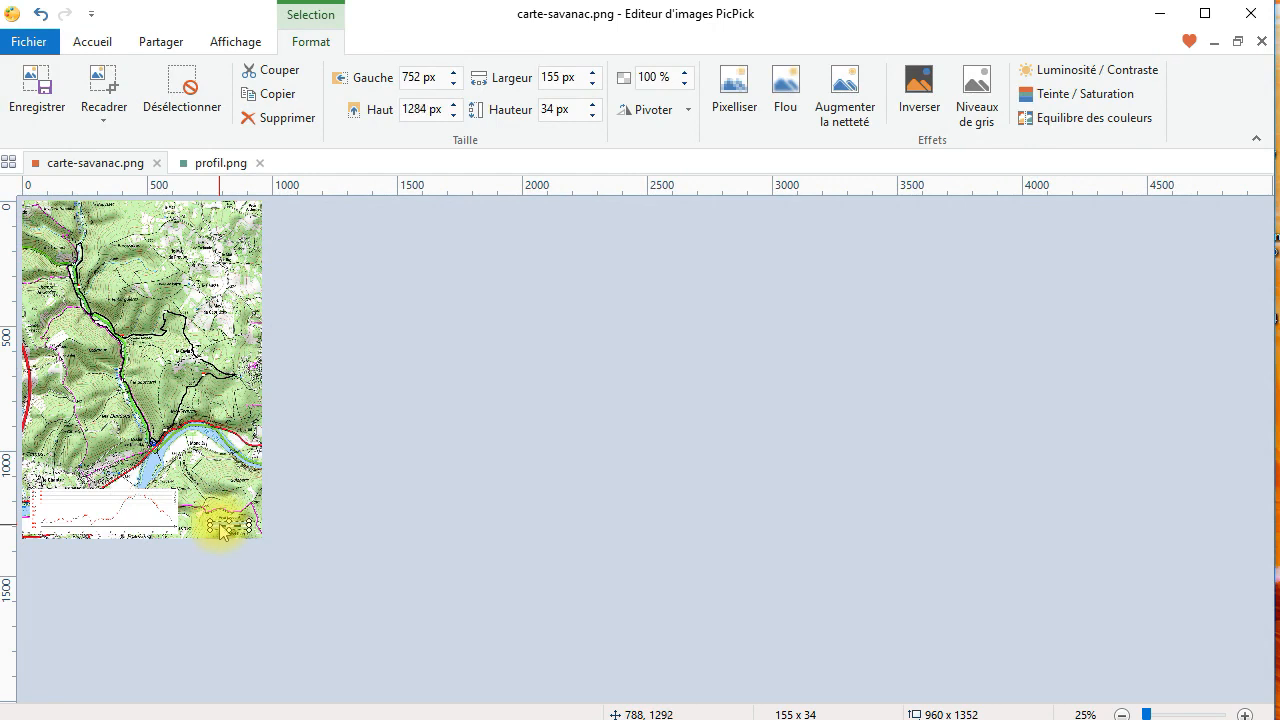
pyautogui.click(486, 464)
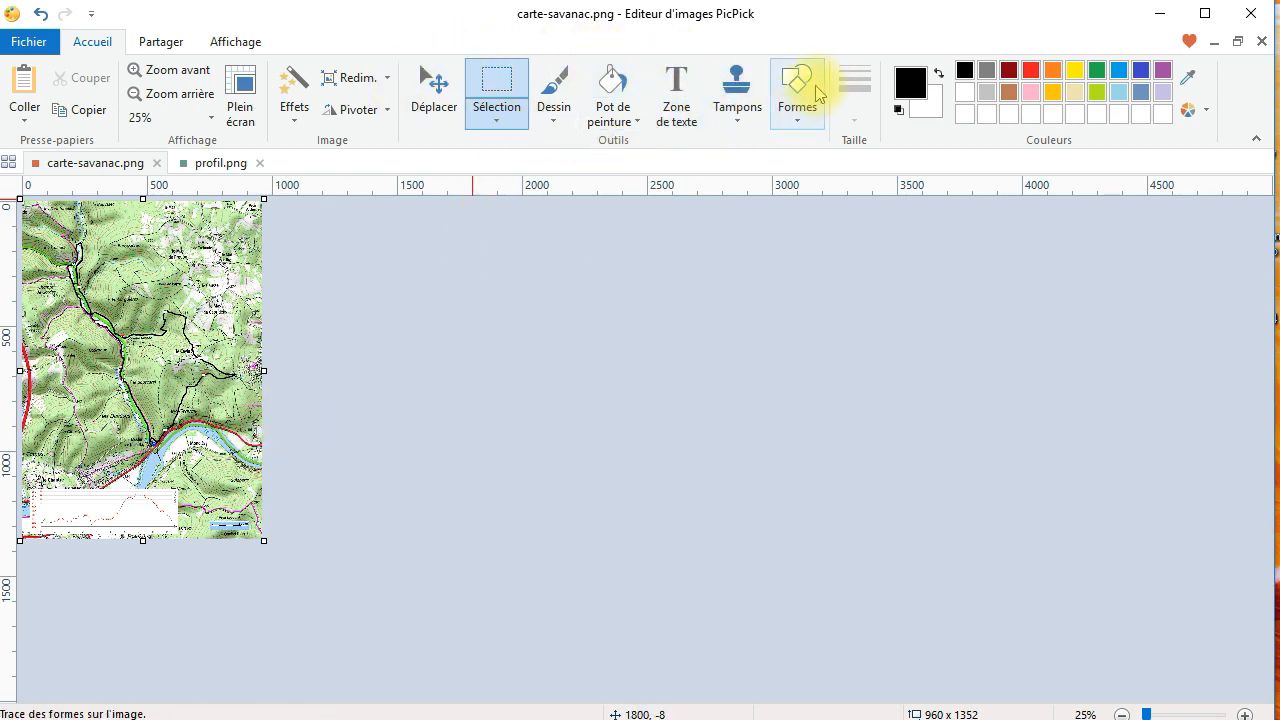
# Draw a red arrow about 68 x 128 px pointing up beside the middle of the long track section, with a 7 px line width.
pyautogui.click(797, 118)
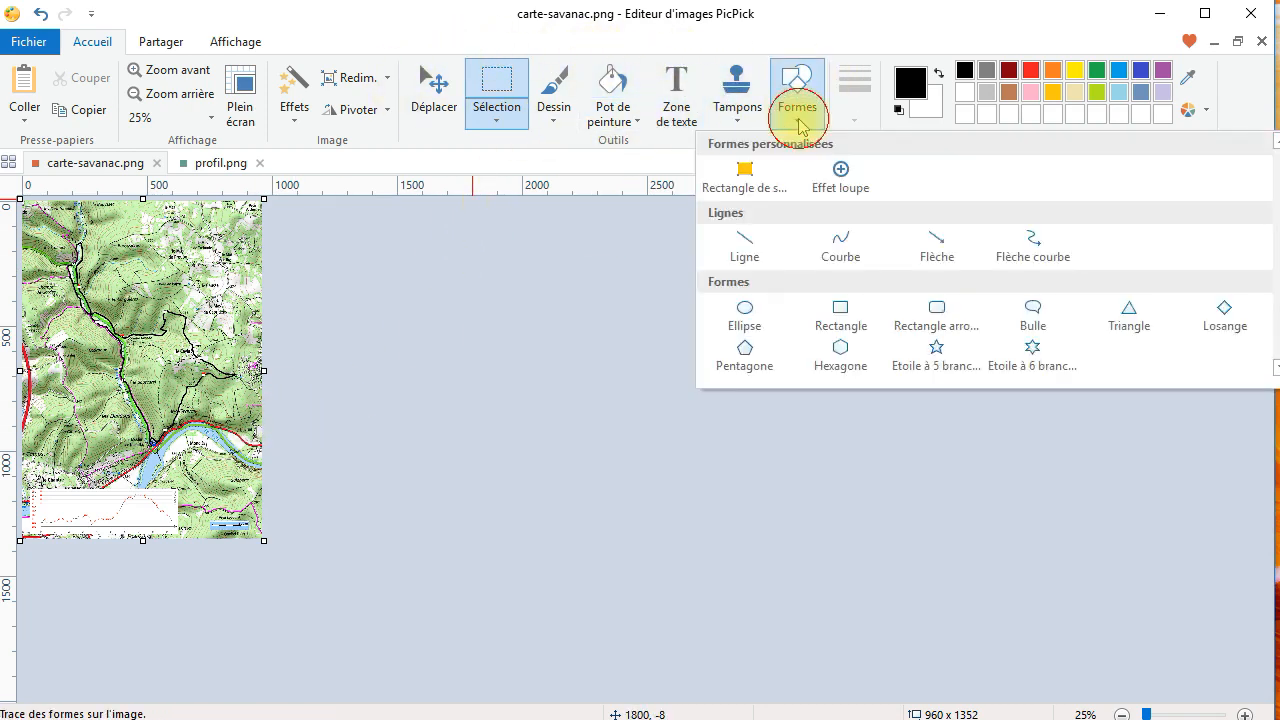
pyautogui.click(946, 246)
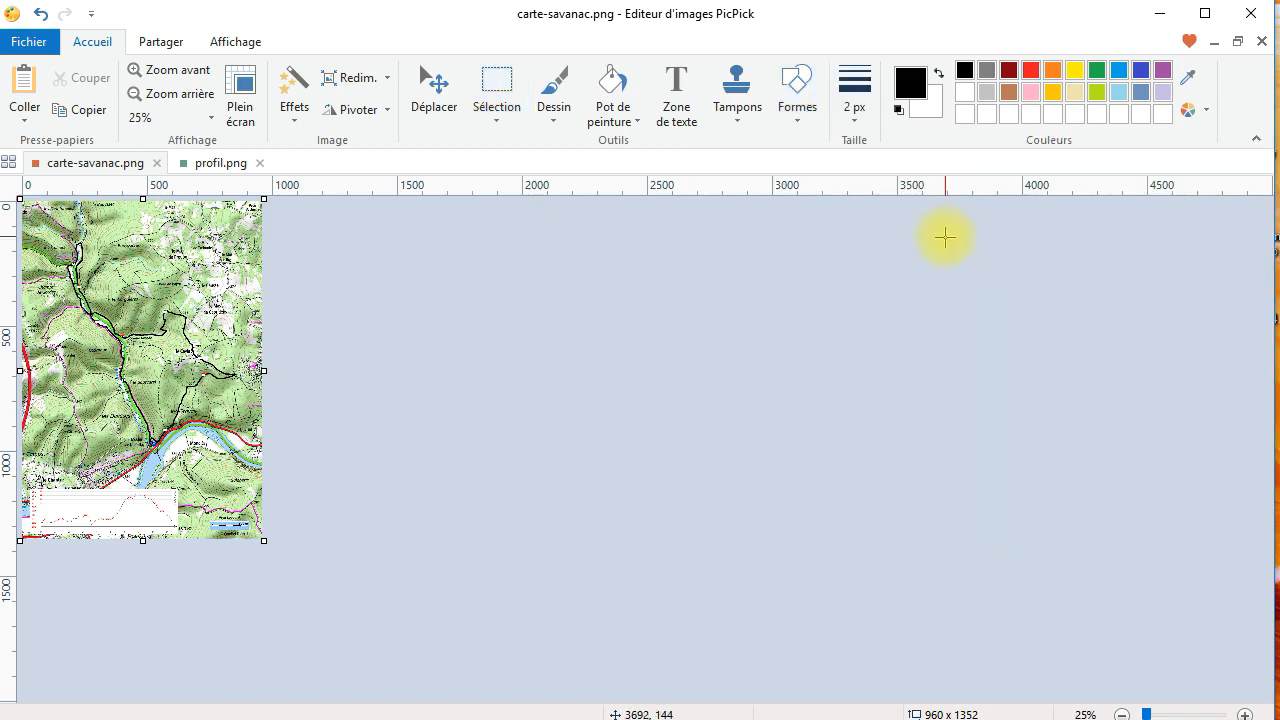
pyautogui.click(915, 85)
pyautogui.click(575, 470)
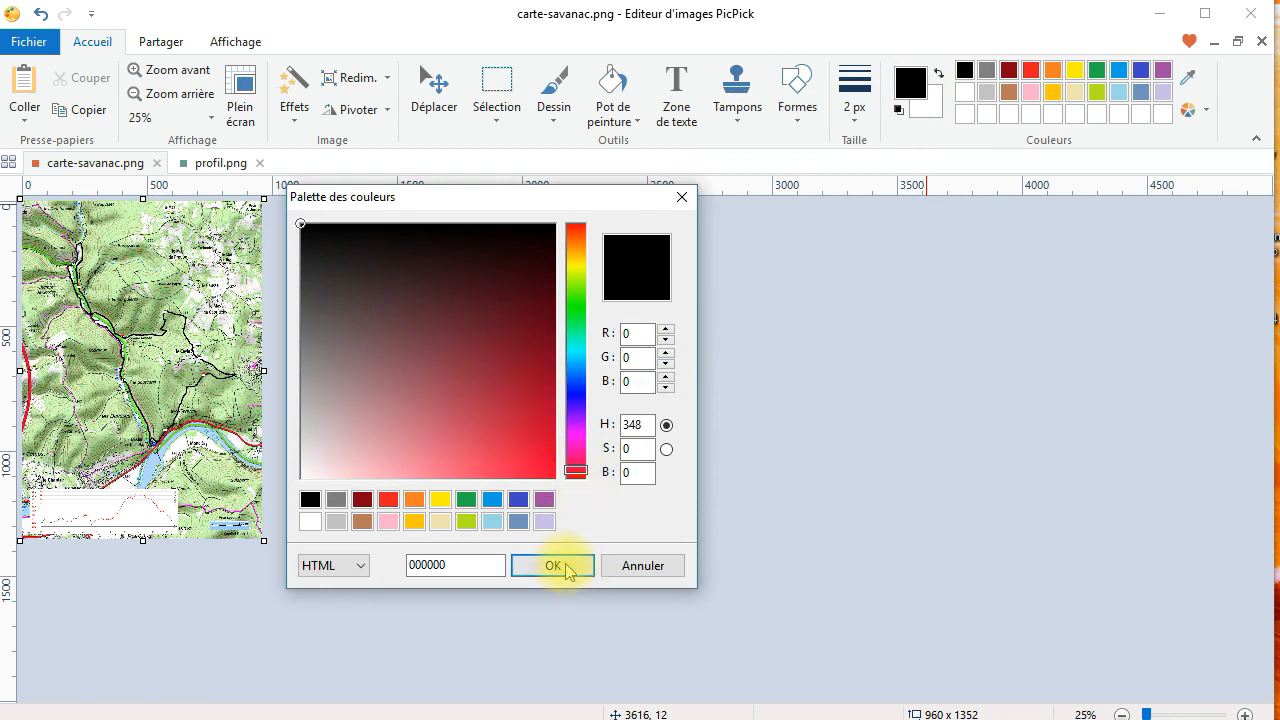
pyautogui.click(560, 565)
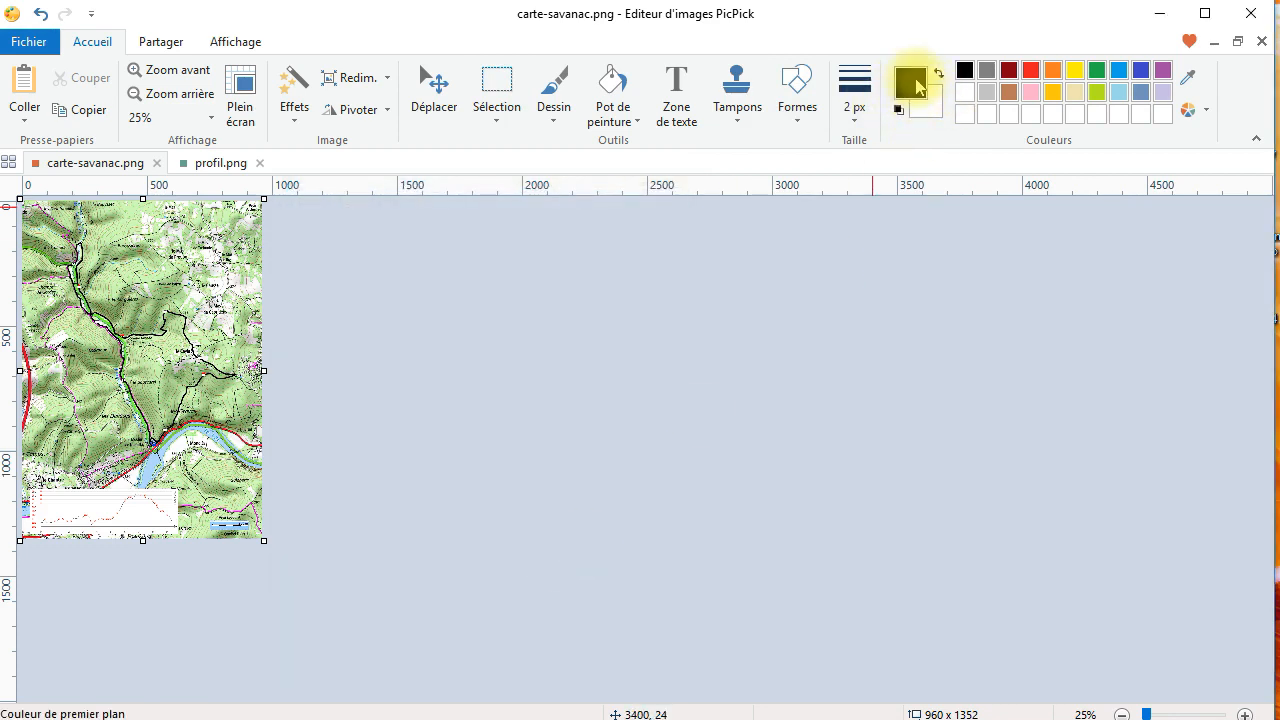
pyautogui.click(1031, 72)
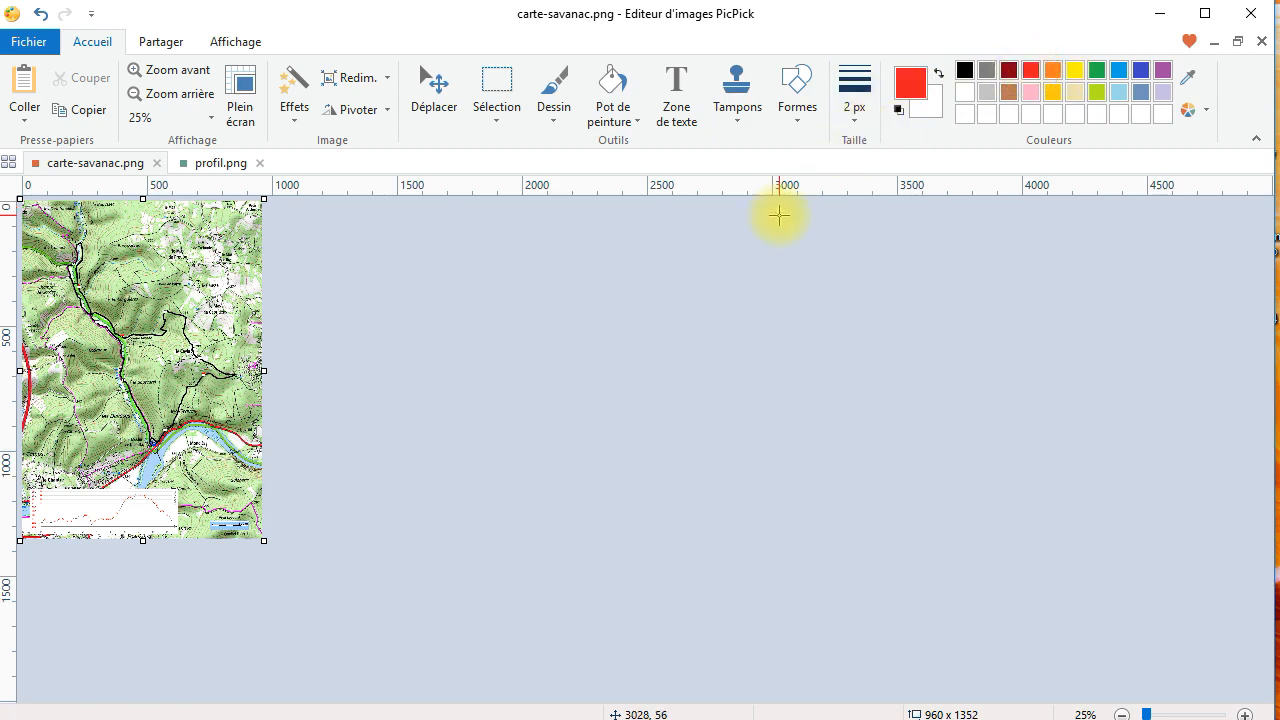
pyautogui.click(855, 80)
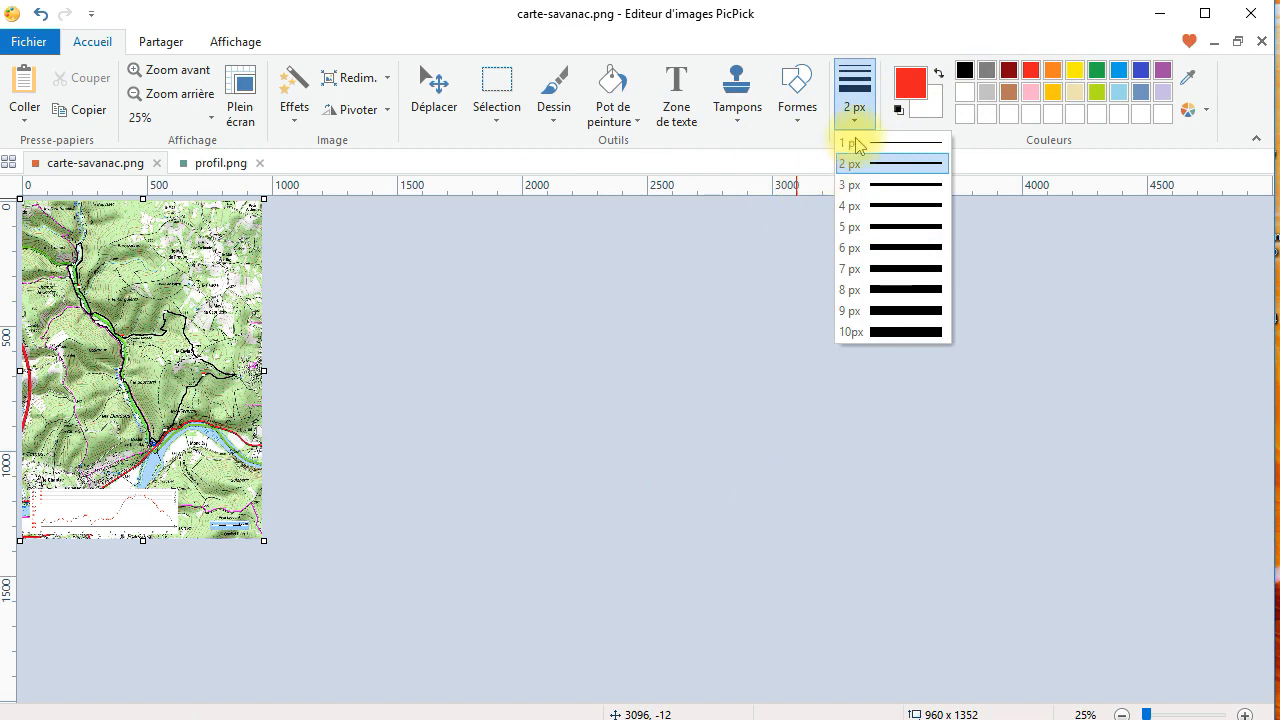
pyautogui.click(876, 205)
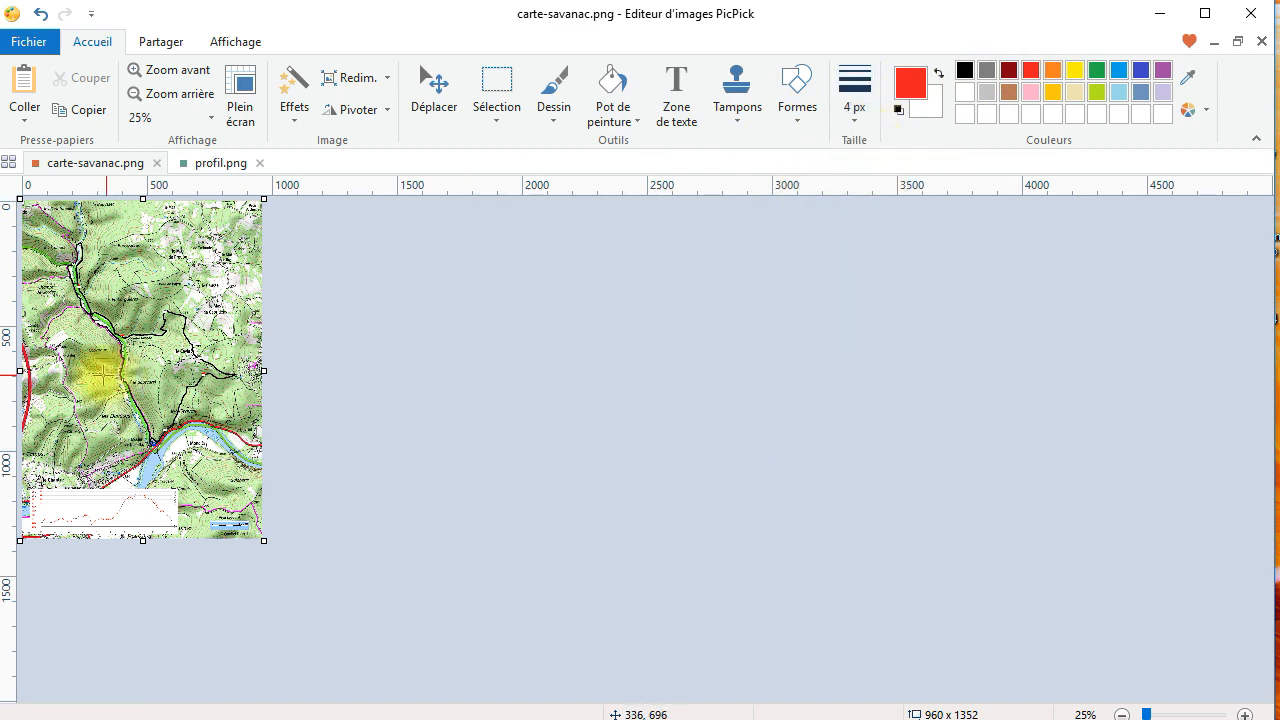
pyautogui.moveTo(117, 404)
pyautogui.mouseDown()
pyautogui.moveTo(96, 359)
pyautogui.moveTo(102, 374)
pyautogui.mouseUp()
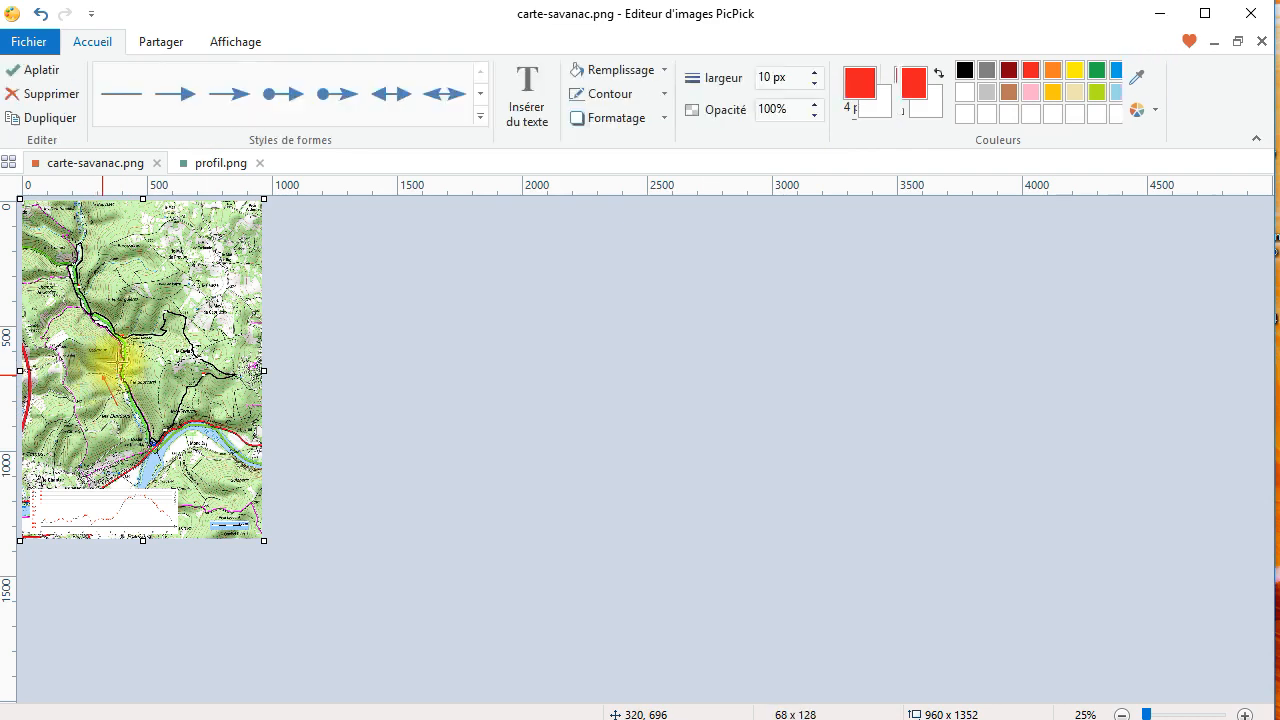
pyautogui.click(815, 75)
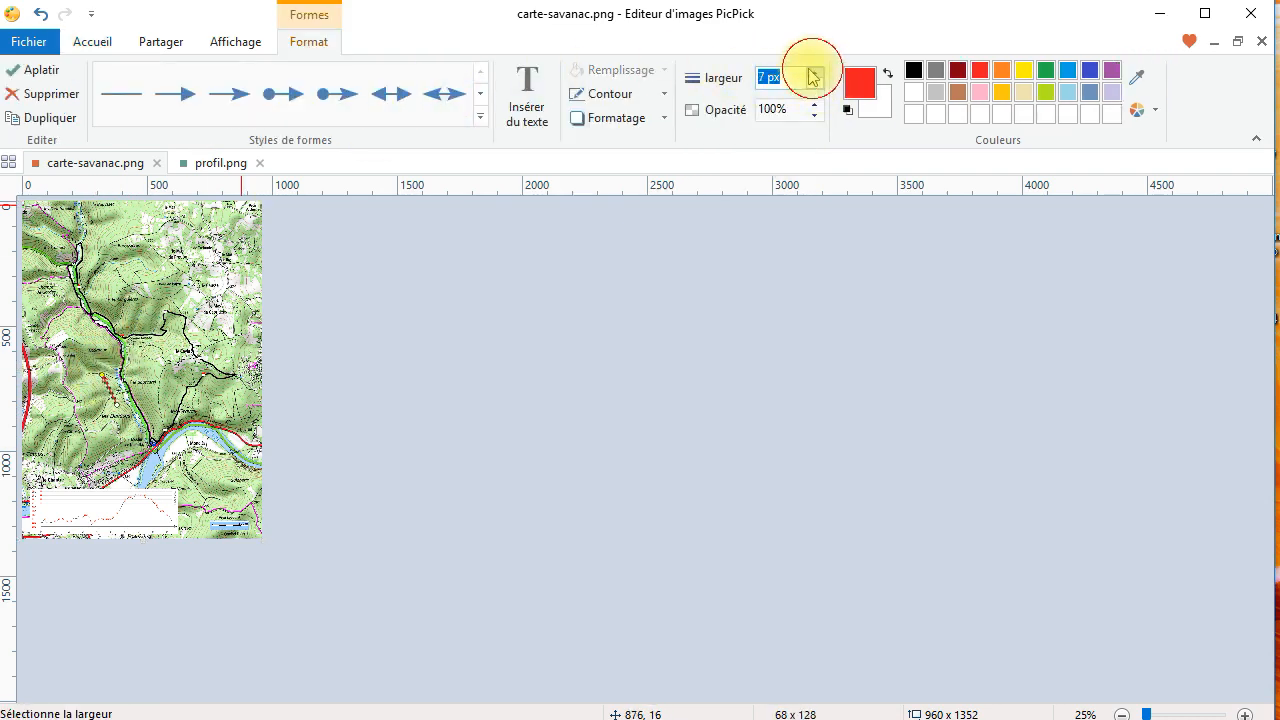
# Draw a second red arrow about 112 x 12 px pointing right, above the route's eastward branch, with a 7 px line width.
pyautogui.click(122, 312)
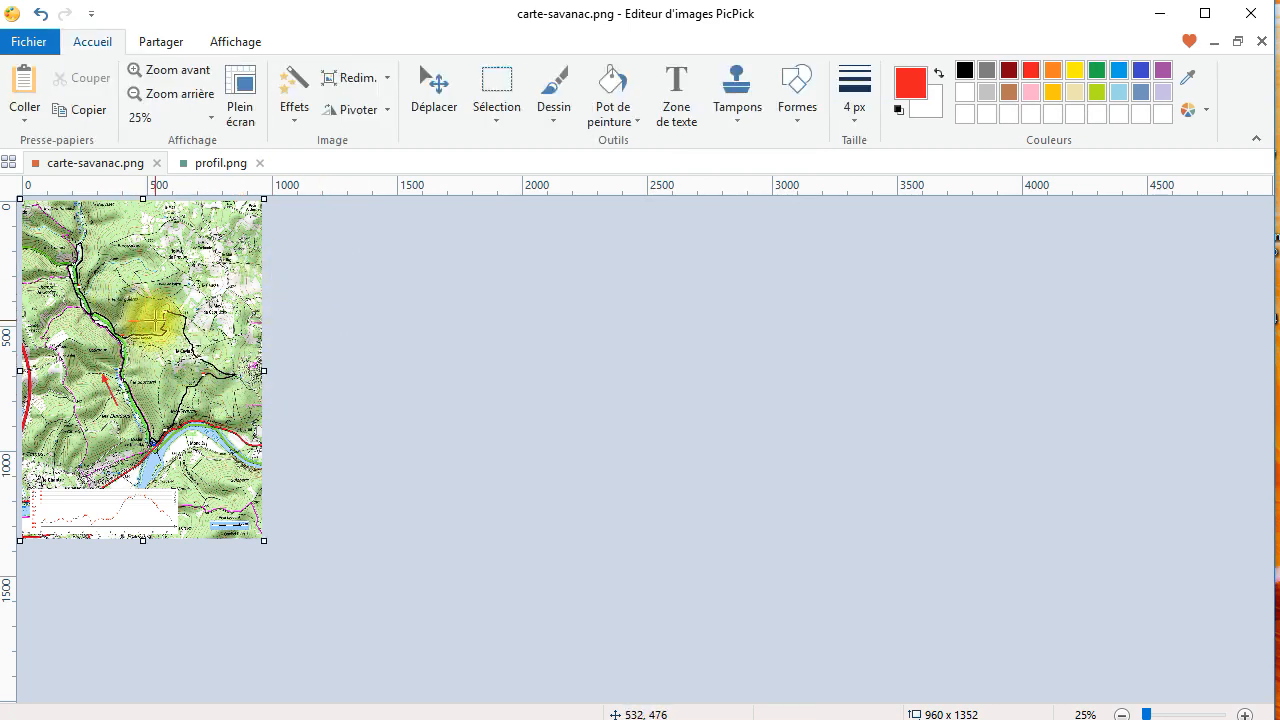
pyautogui.click(150, 318)
pyautogui.click(816, 73)
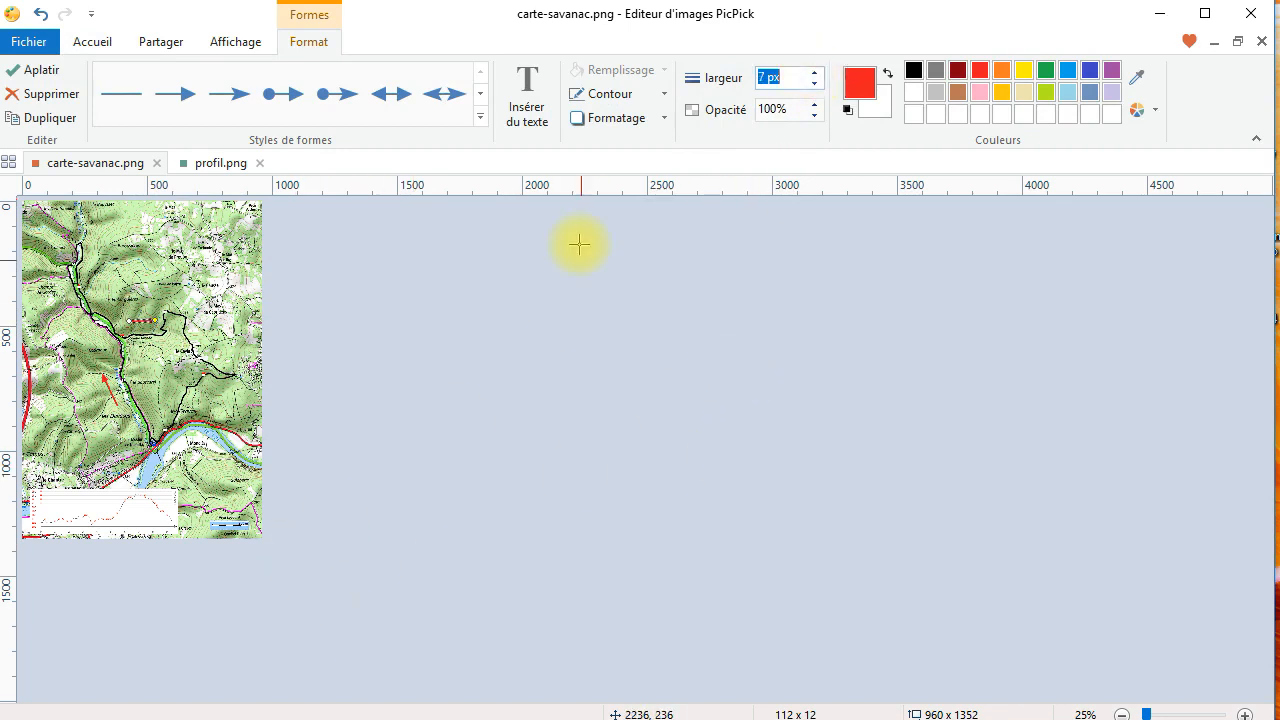
# Draw a red ellipse about 236 x 124 px around the route's southern end by the river, with a 6 px outline.
pyautogui.click(95, 44)
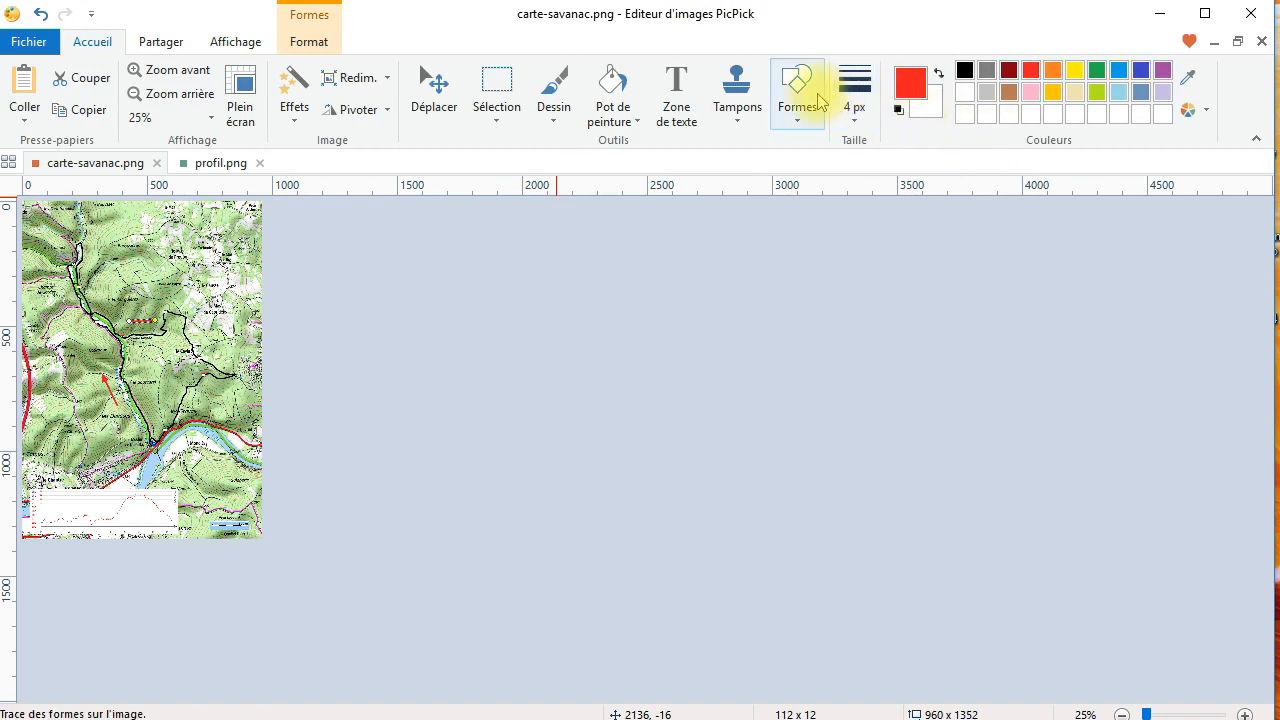
pyautogui.click(800, 122)
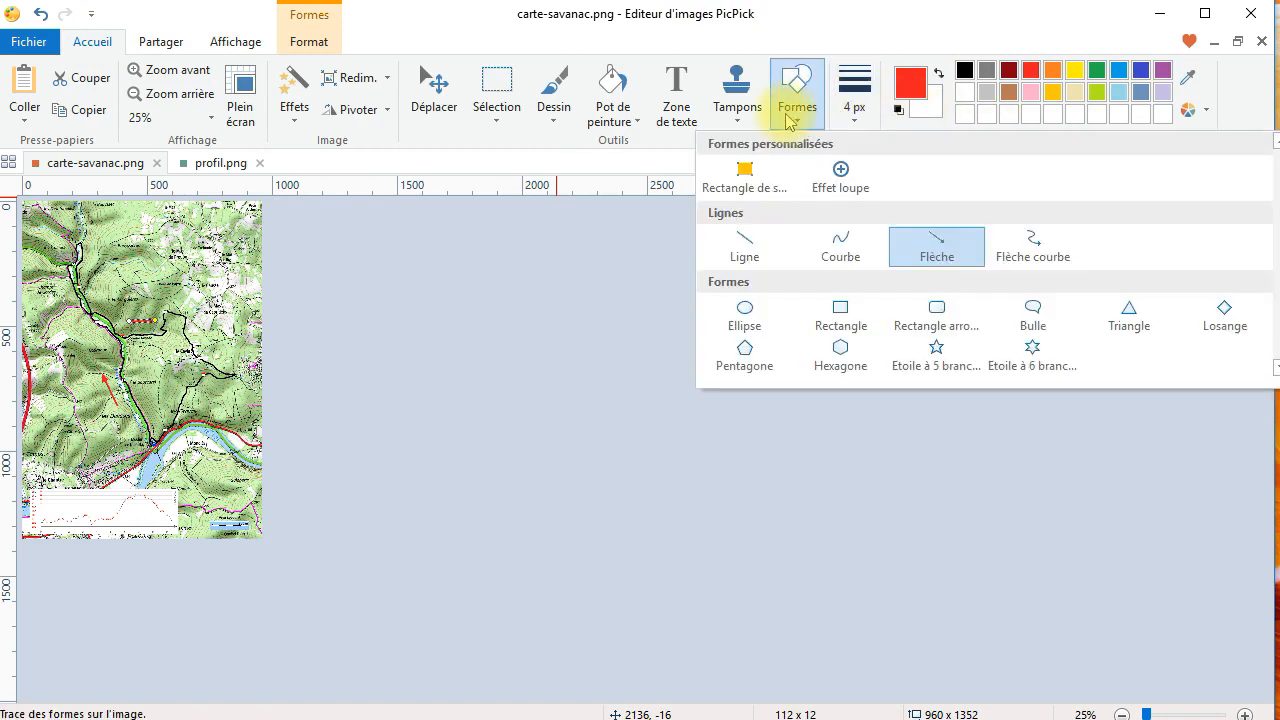
pyautogui.click(741, 314)
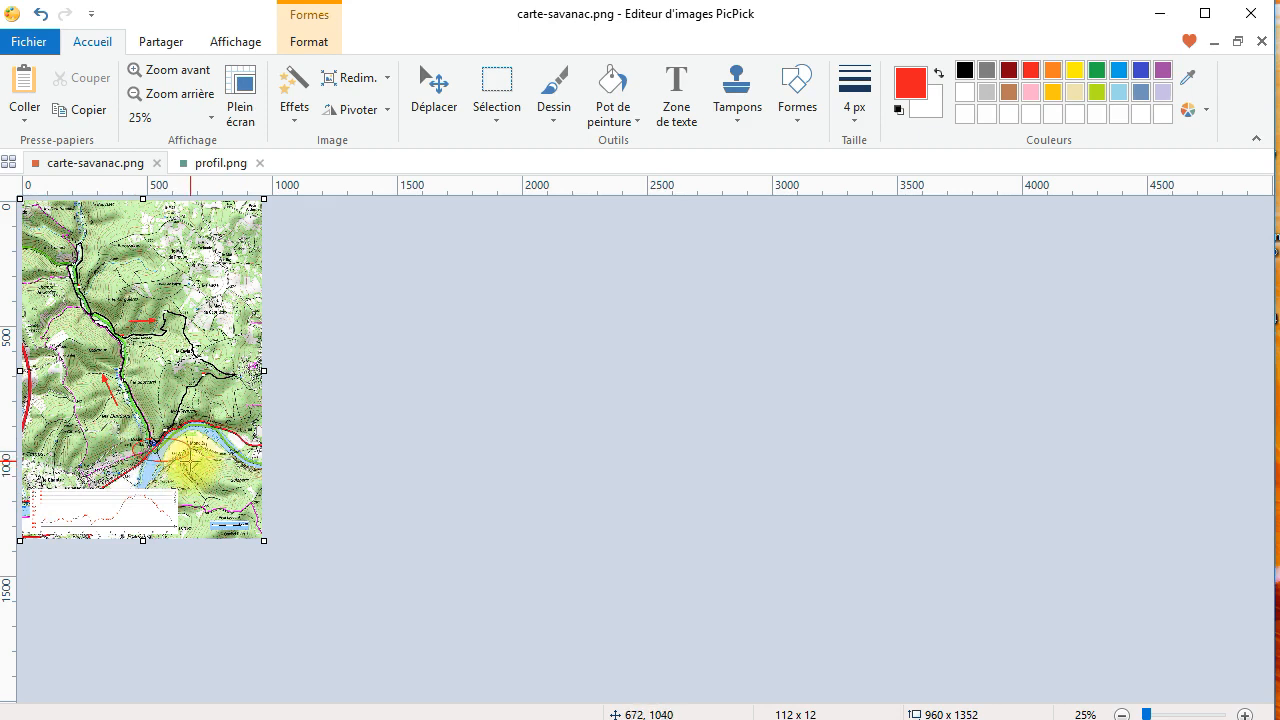
pyautogui.moveTo(191, 469); pyautogui.dragTo(172, 469)
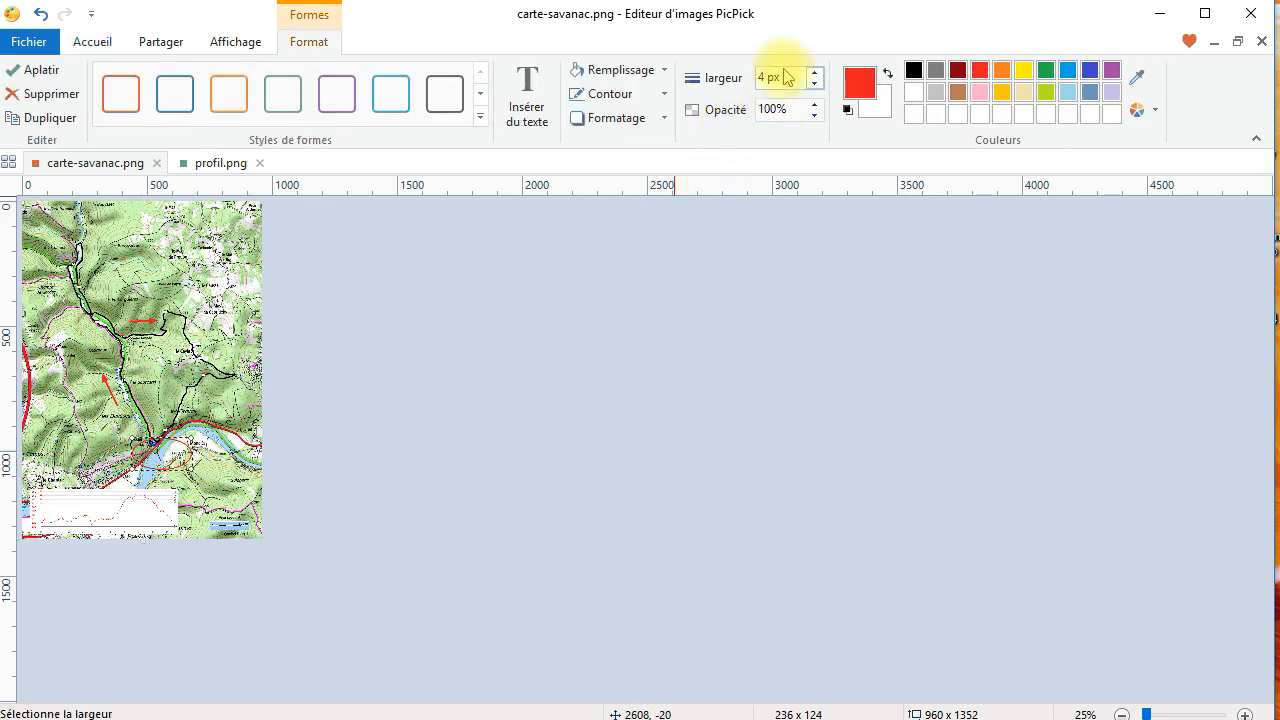
pyautogui.click(816, 74)
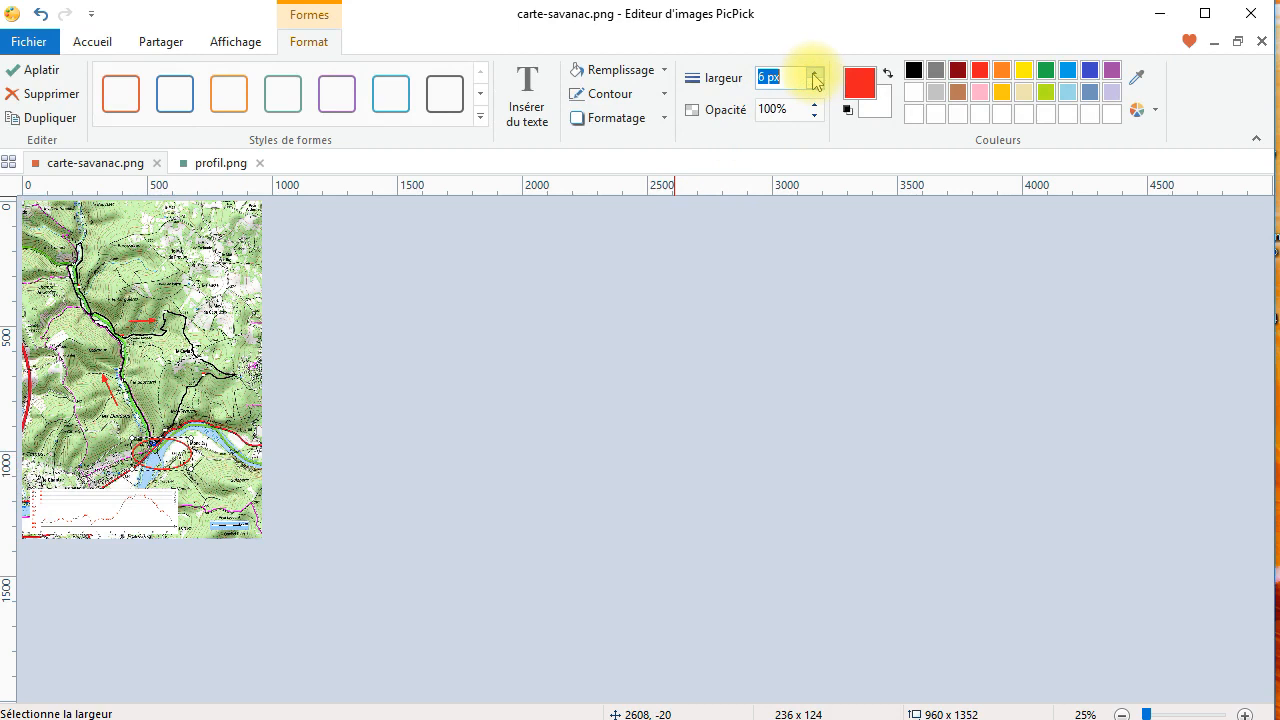
pyautogui.click(783, 460)
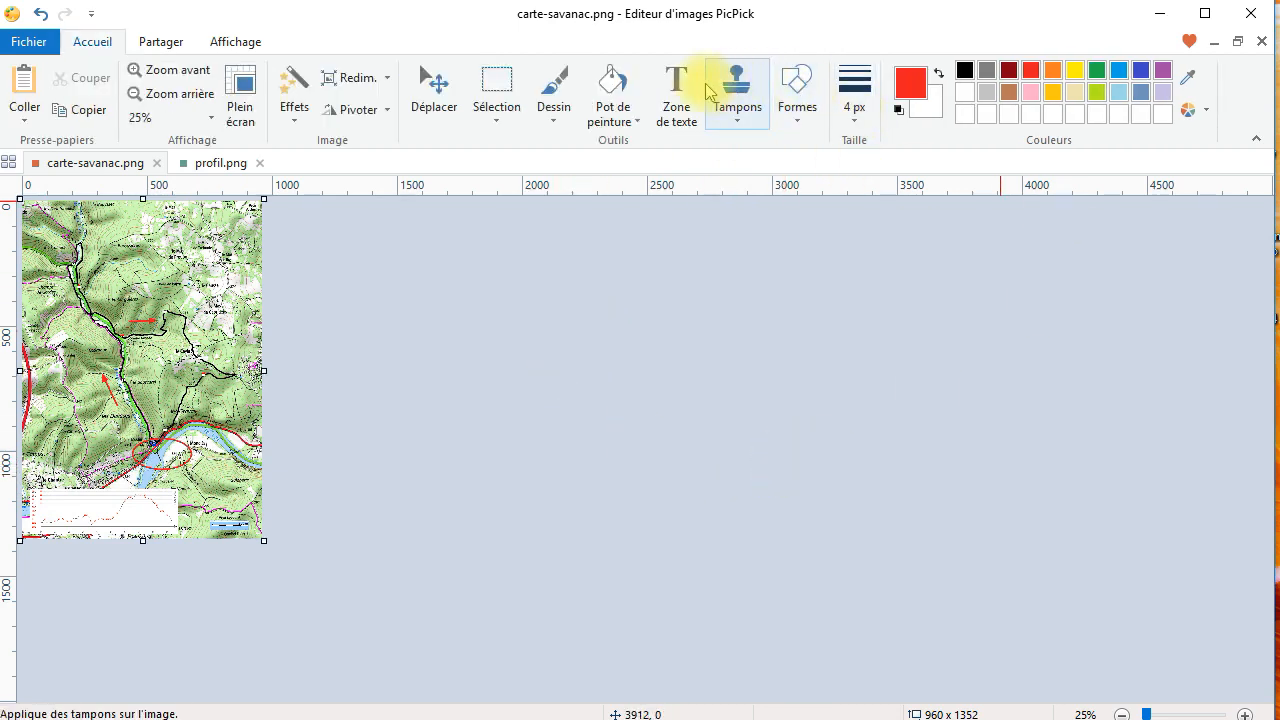
# Add a text box about 348 x 104 px near the map's upper-left corner with the green outline style at 2 px width.
pyautogui.click(677, 100)
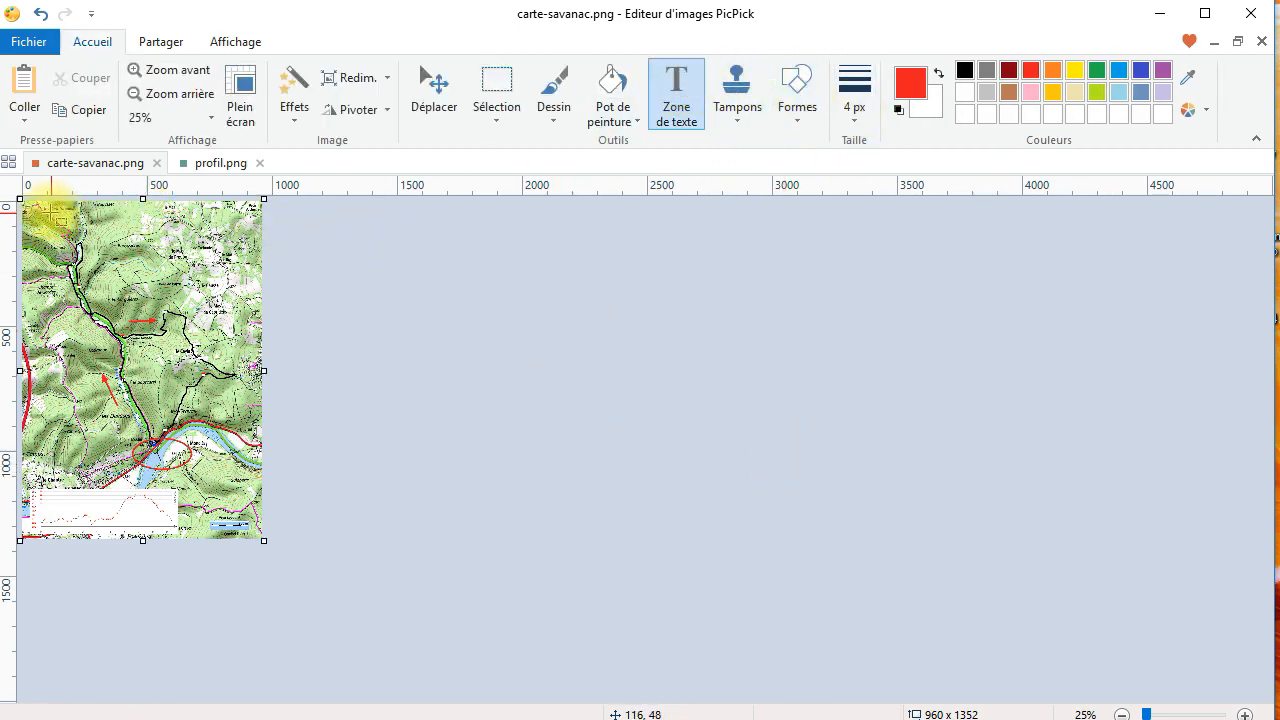
pyautogui.moveTo(45, 206); pyautogui.dragTo(134, 235)
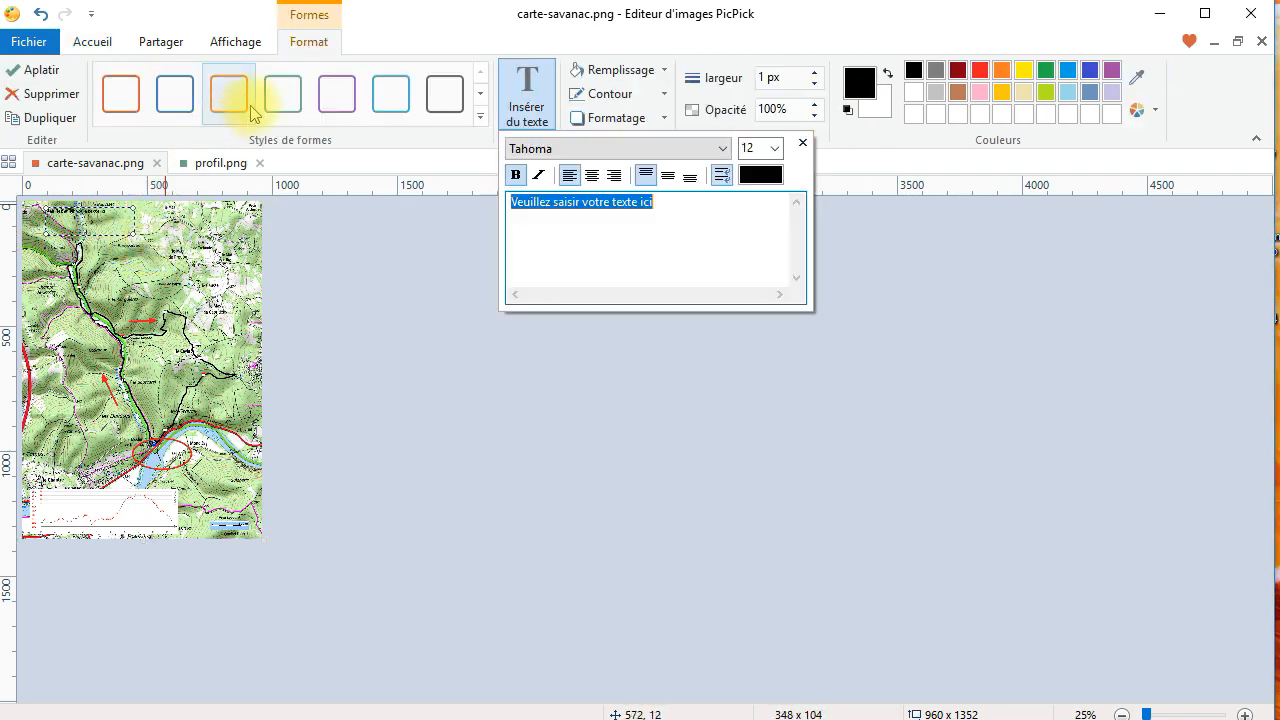
pyautogui.click(284, 92)
pyautogui.click(815, 71)
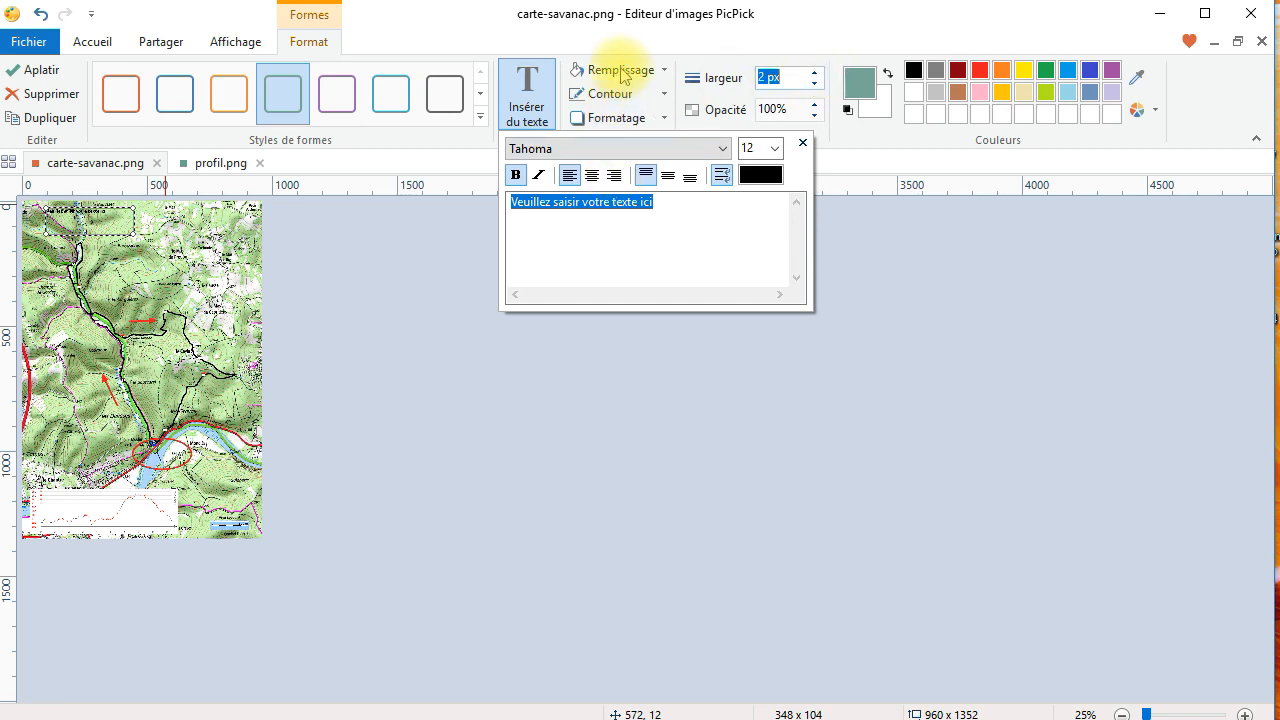
# Replace the text box's placeholder with three lines: "46-Savanac-Vers", "10 km" and "192 m +".
pyautogui.click(690, 204)
pyautogui.moveTo(689, 205); pyautogui.dragTo(423, 175)
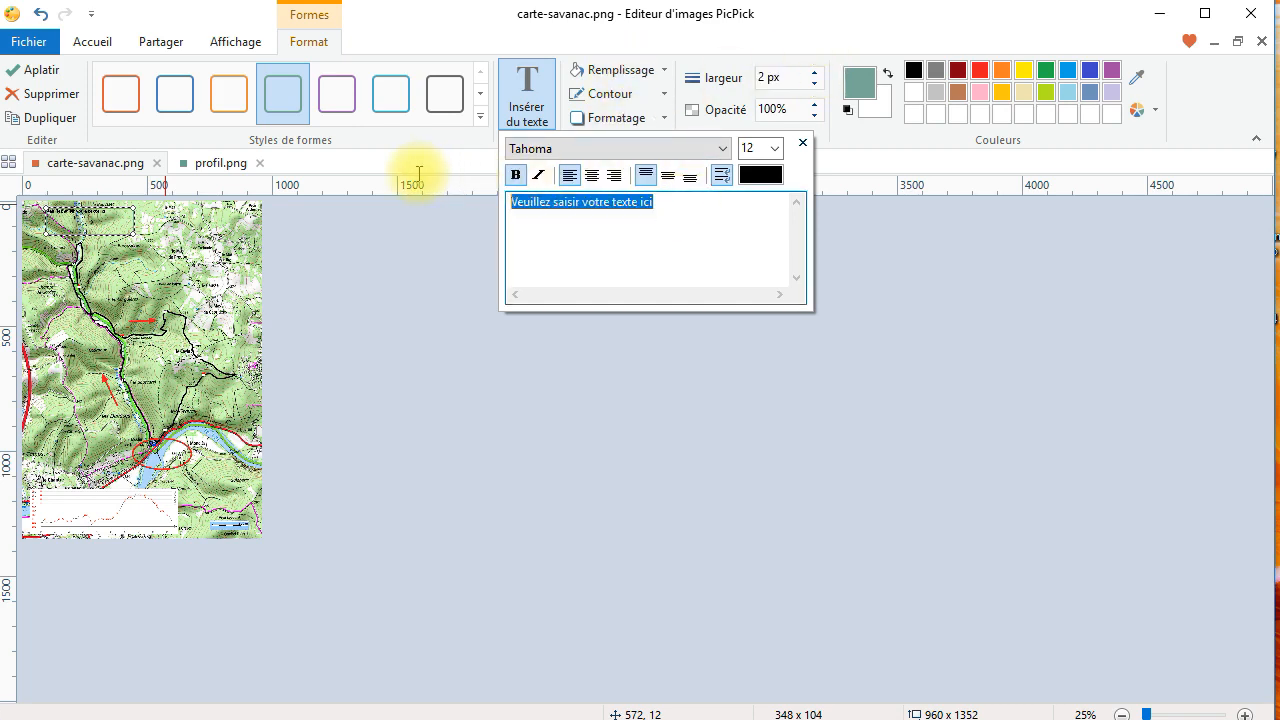
pyautogui.click(666, 200)
pyautogui.moveTo(666, 200); pyautogui.dragTo(443, 185)
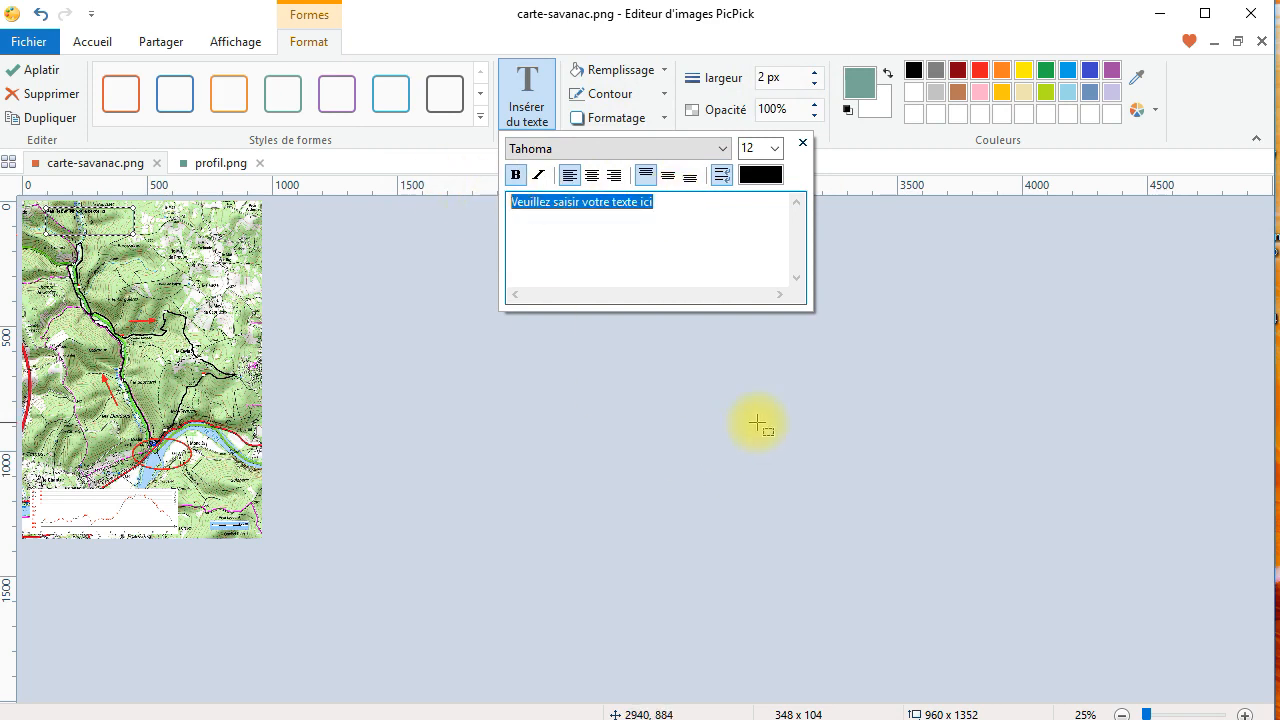
pyautogui.write('46-')
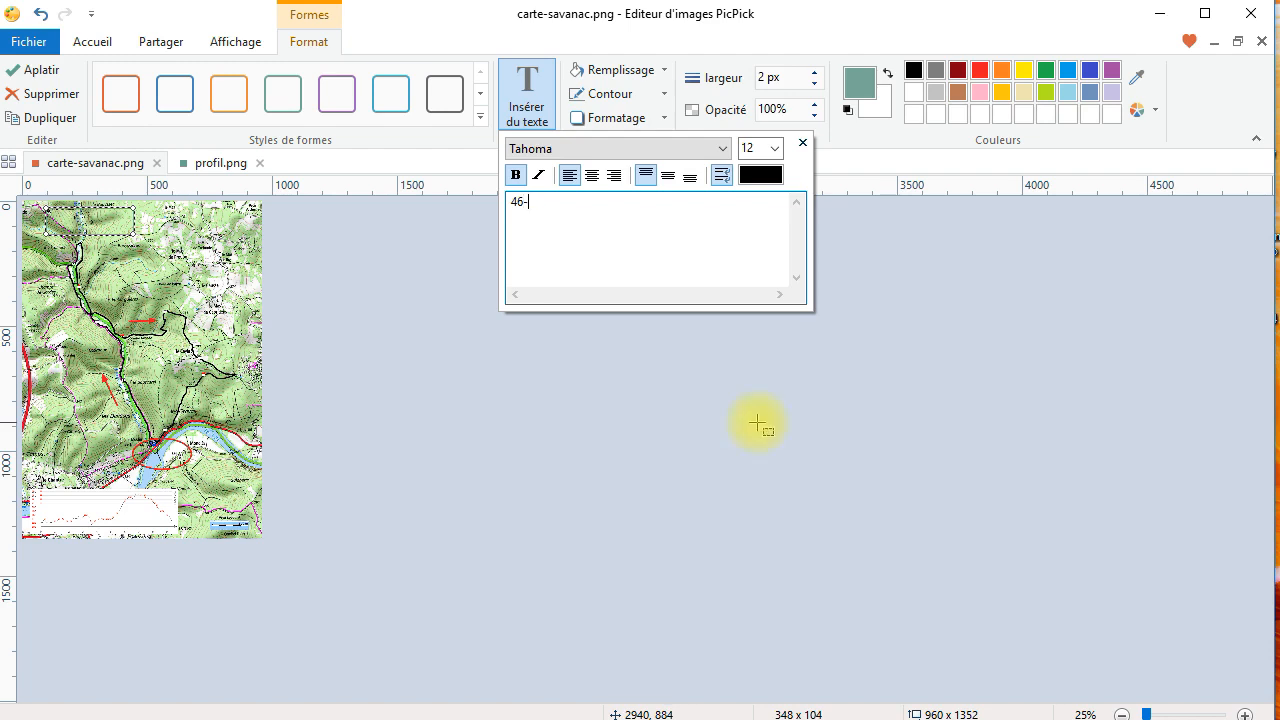
pyautogui.write('Savanac-')
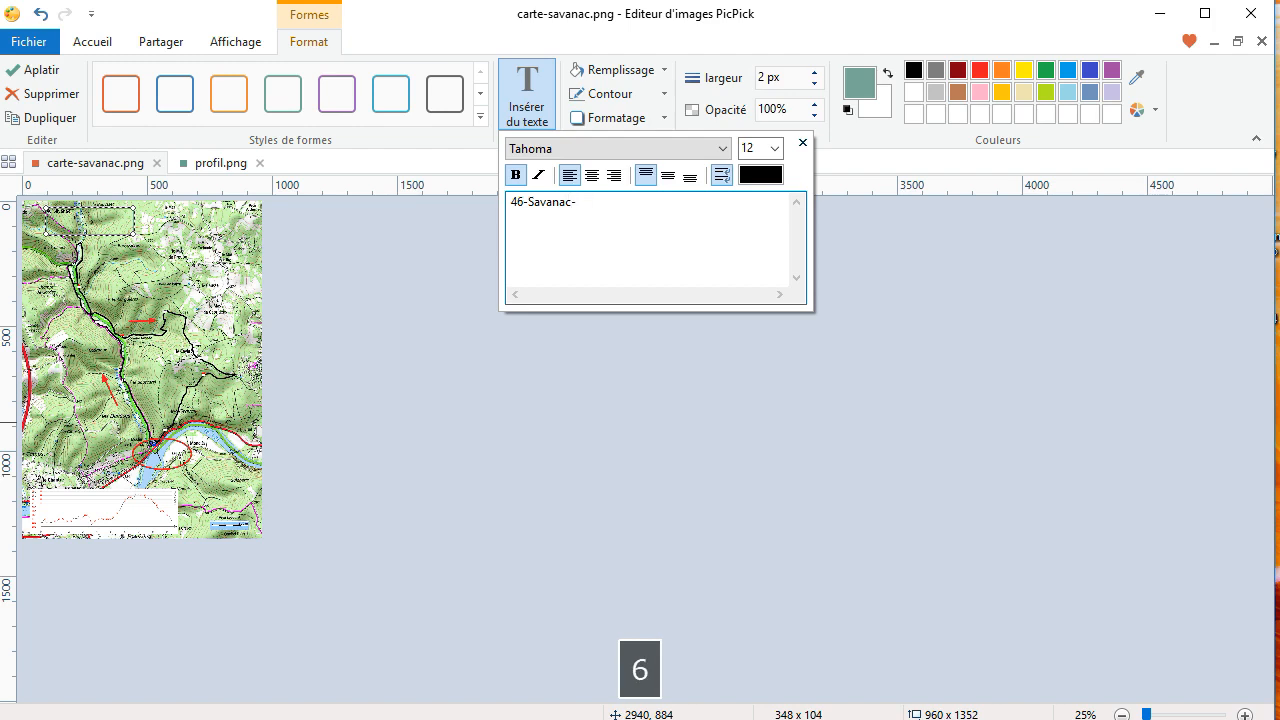
pyautogui.write('Vers')
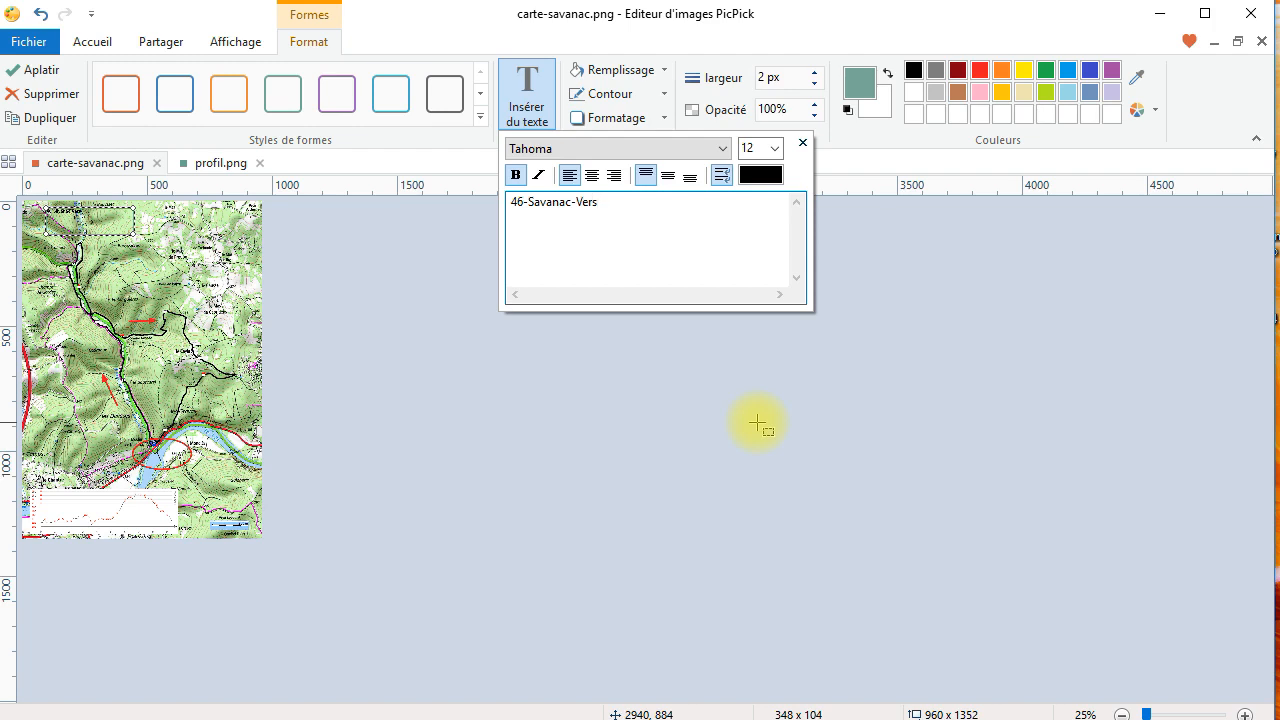
pyautogui.press('Return')
pyautogui.write('10 ')
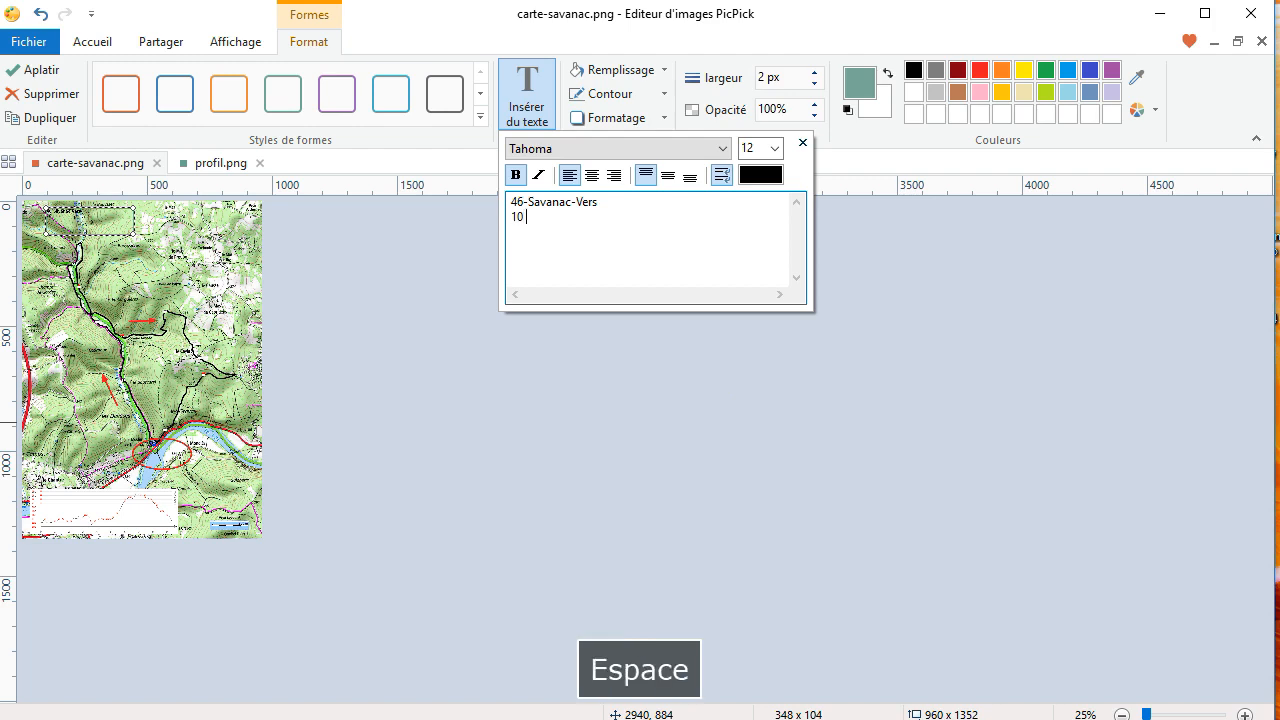
pyautogui.write('km')
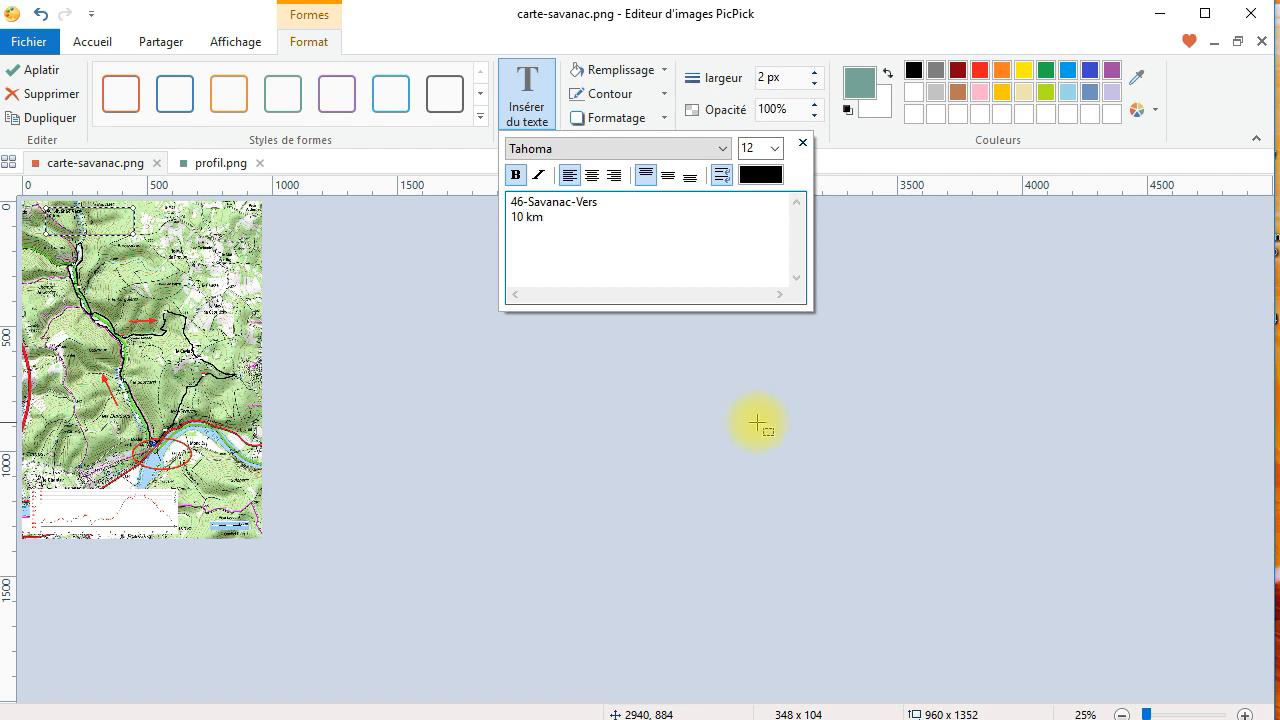
pyautogui.press('Return')
pyautogui.write('192 m ')
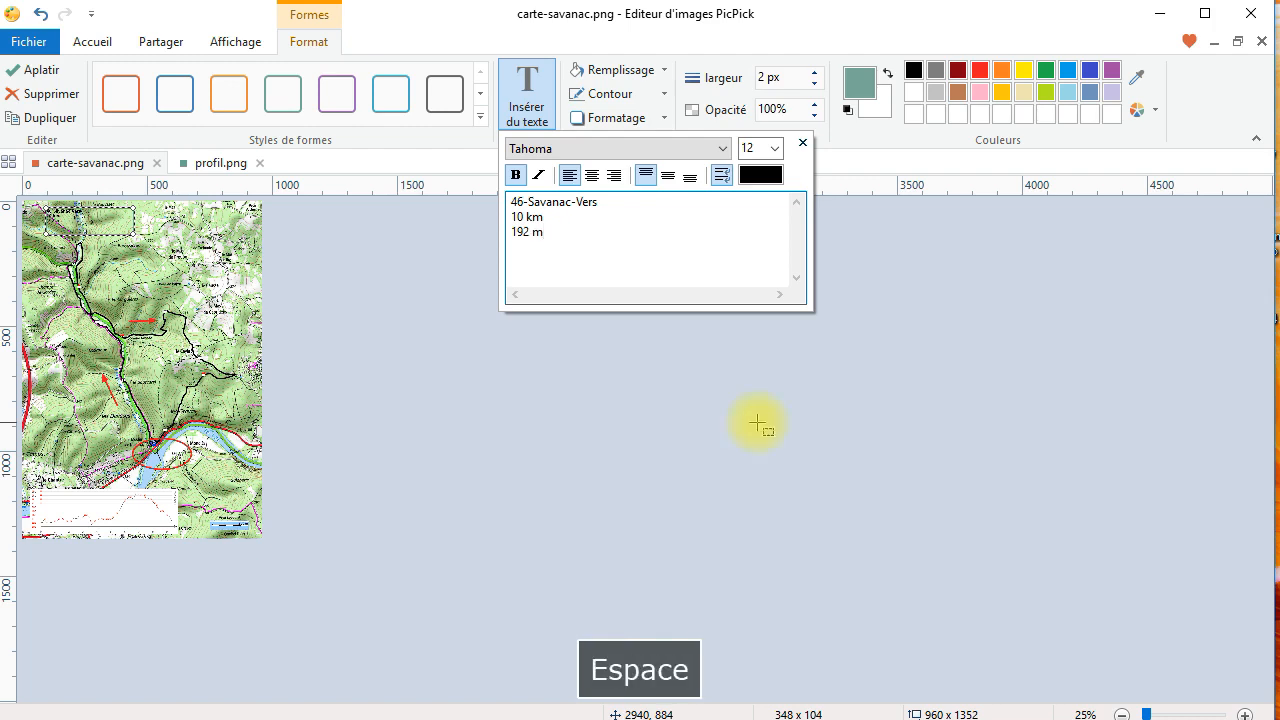
pyautogui.write('+')
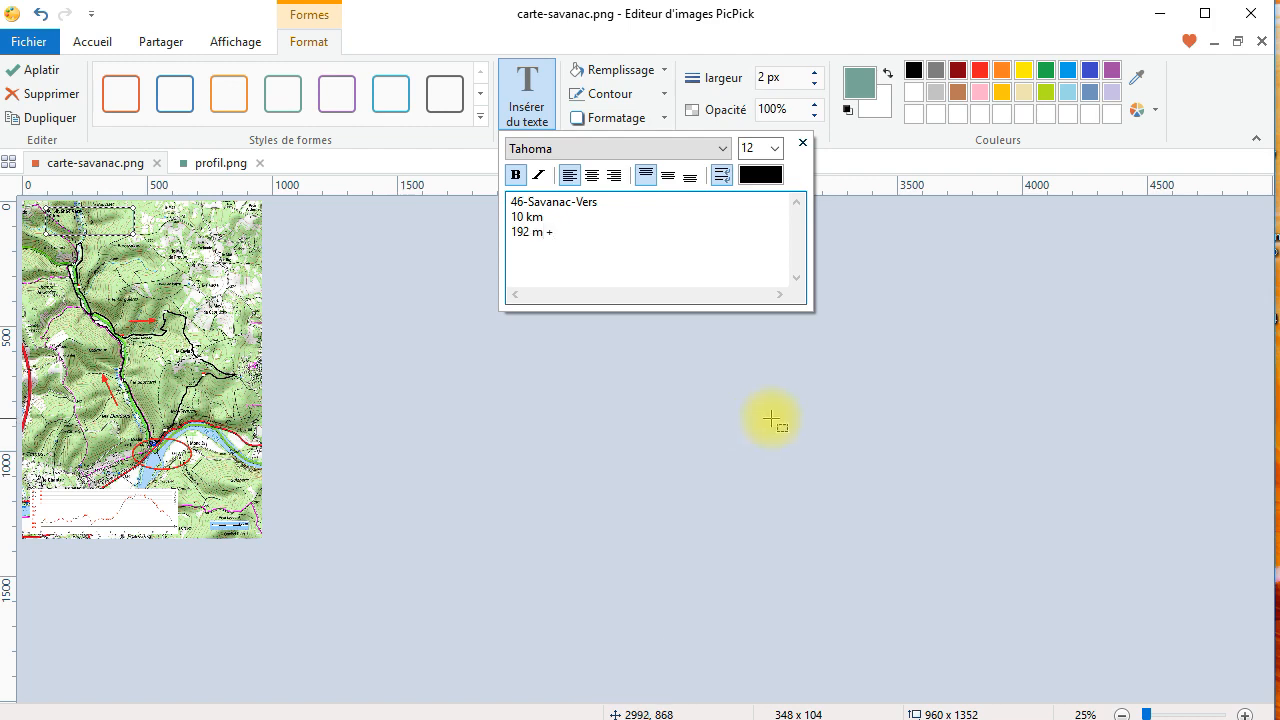
# Give the title text box a solid colour fill and centre its text horizontally and vertically.
pyautogui.click(627, 72)
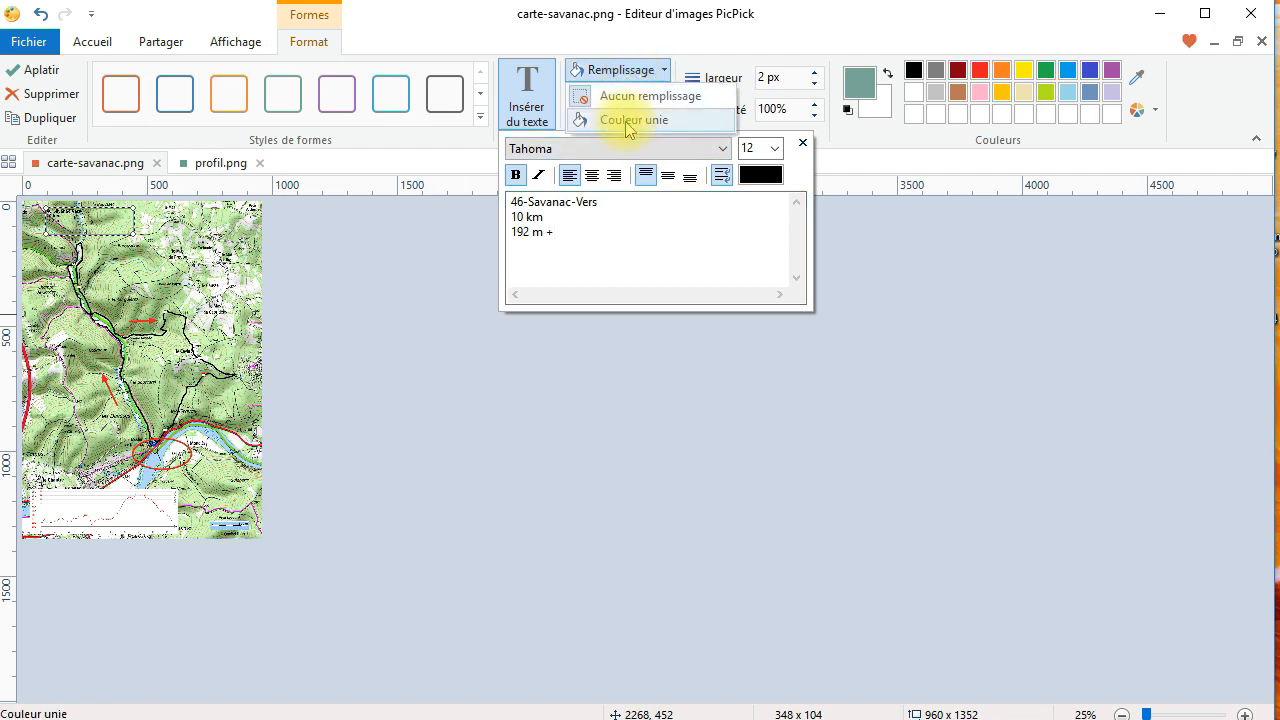
pyautogui.click(628, 121)
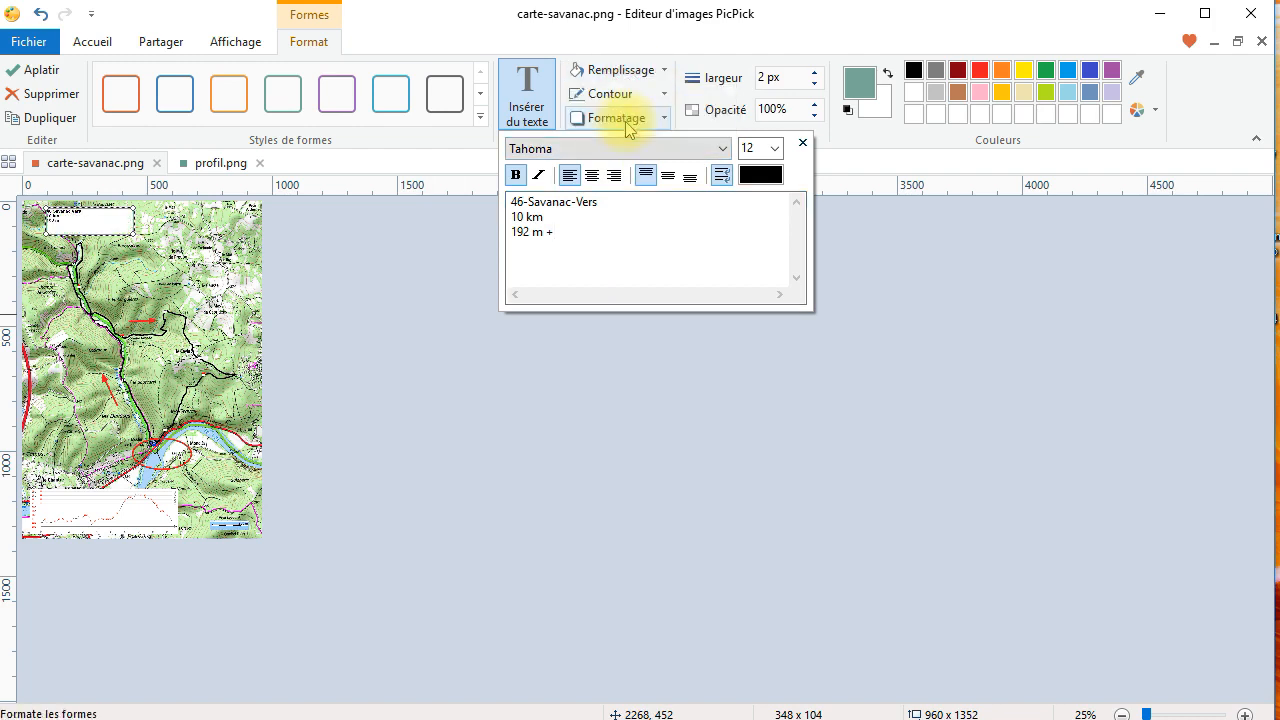
pyautogui.click(592, 177)
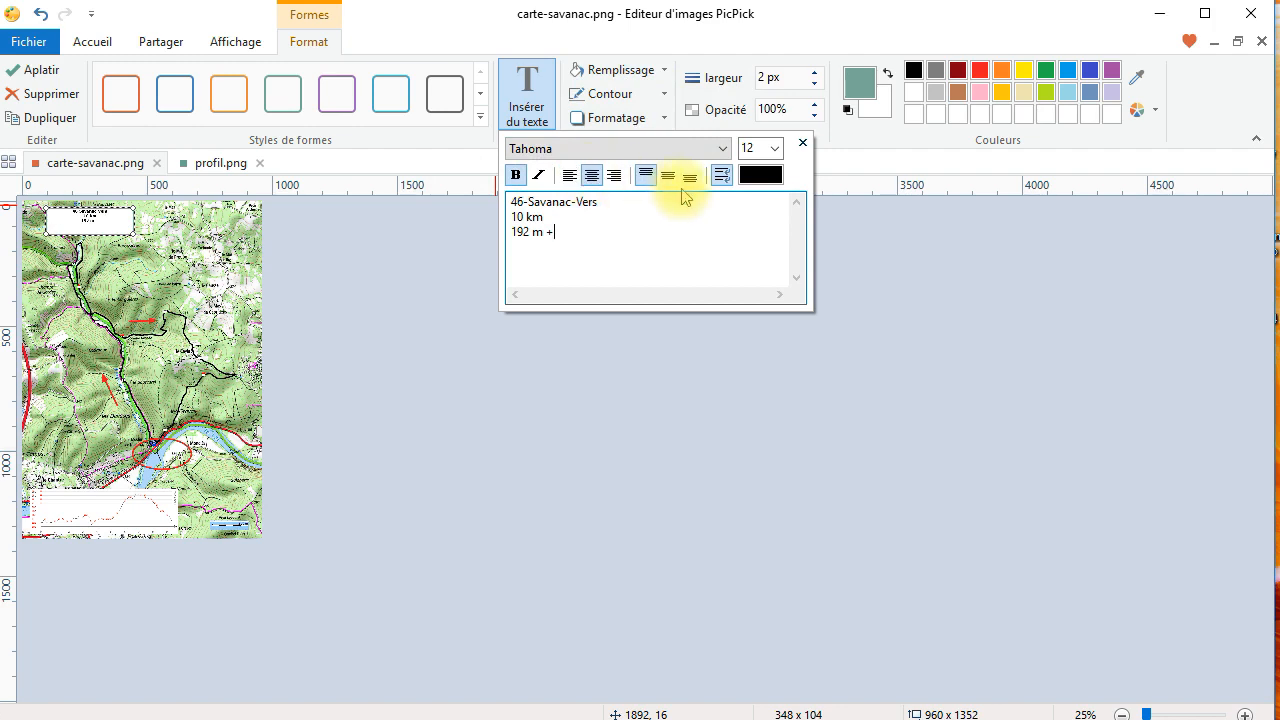
pyautogui.click(668, 177)
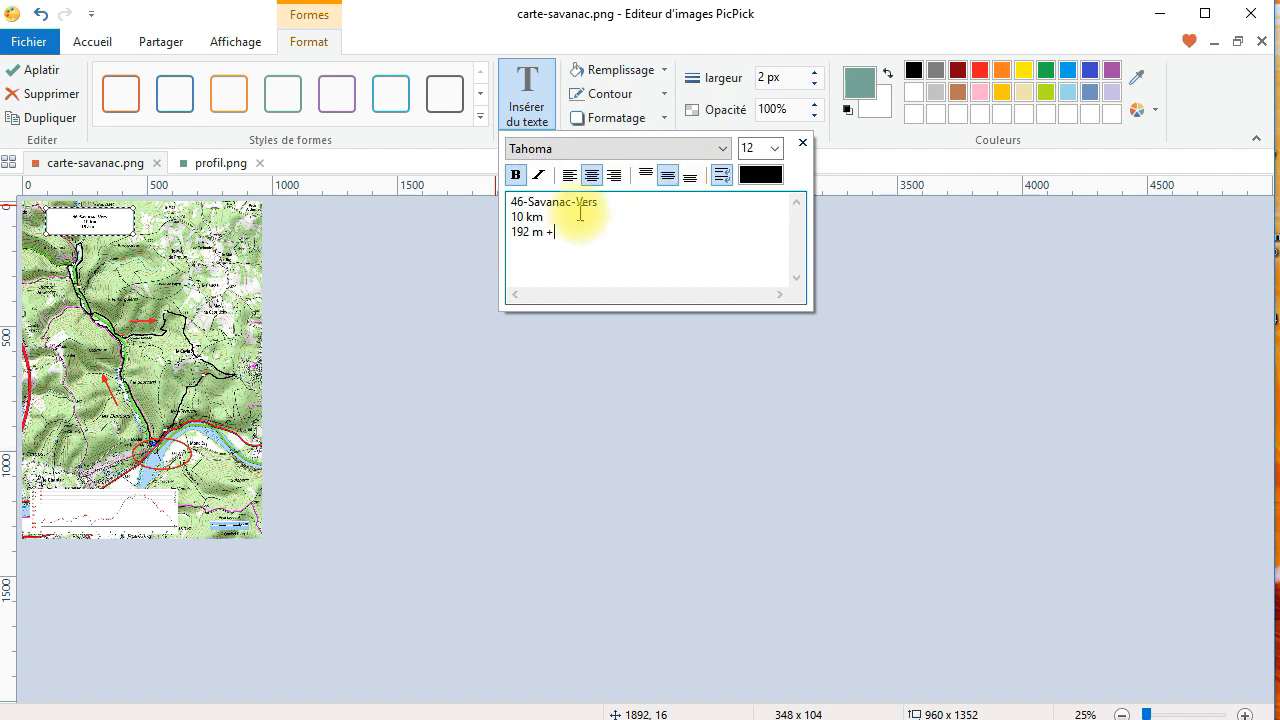
# Move the title text box to the map's upper-right corner, resize it to about 292 x 124 px and deselect it.
pyautogui.moveTo(122, 226); pyautogui.dragTo(235, 229)
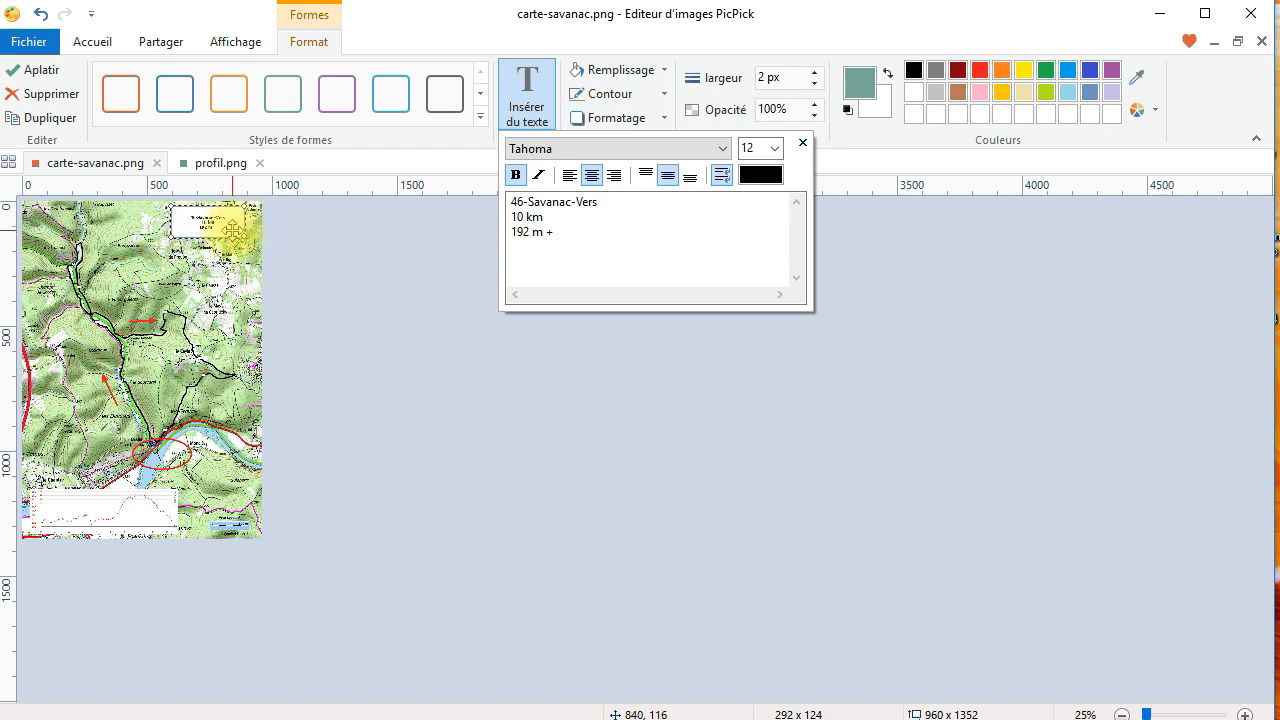
pyautogui.click(378, 372)
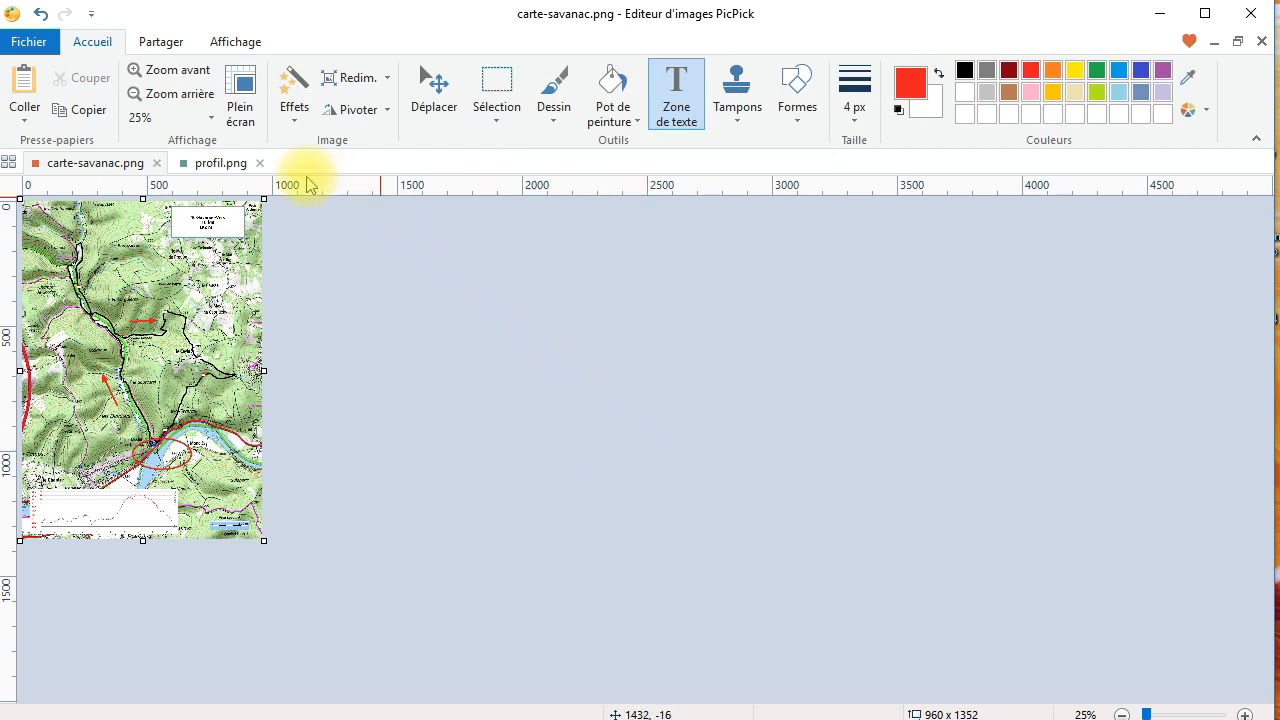
# Print one copy of the annotated map in portrait orientation, keeping the 2 mm margins and fit-to-page settings.
pyautogui.click(26, 48)
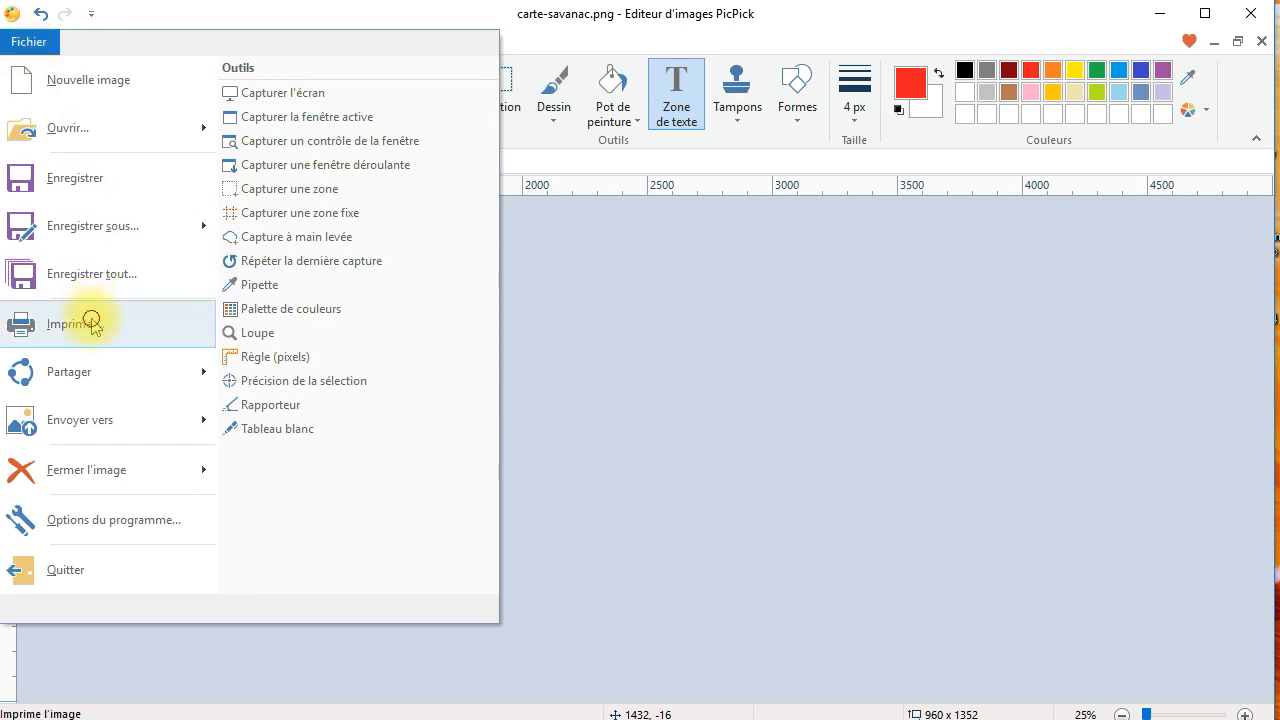
pyautogui.click(96, 328)
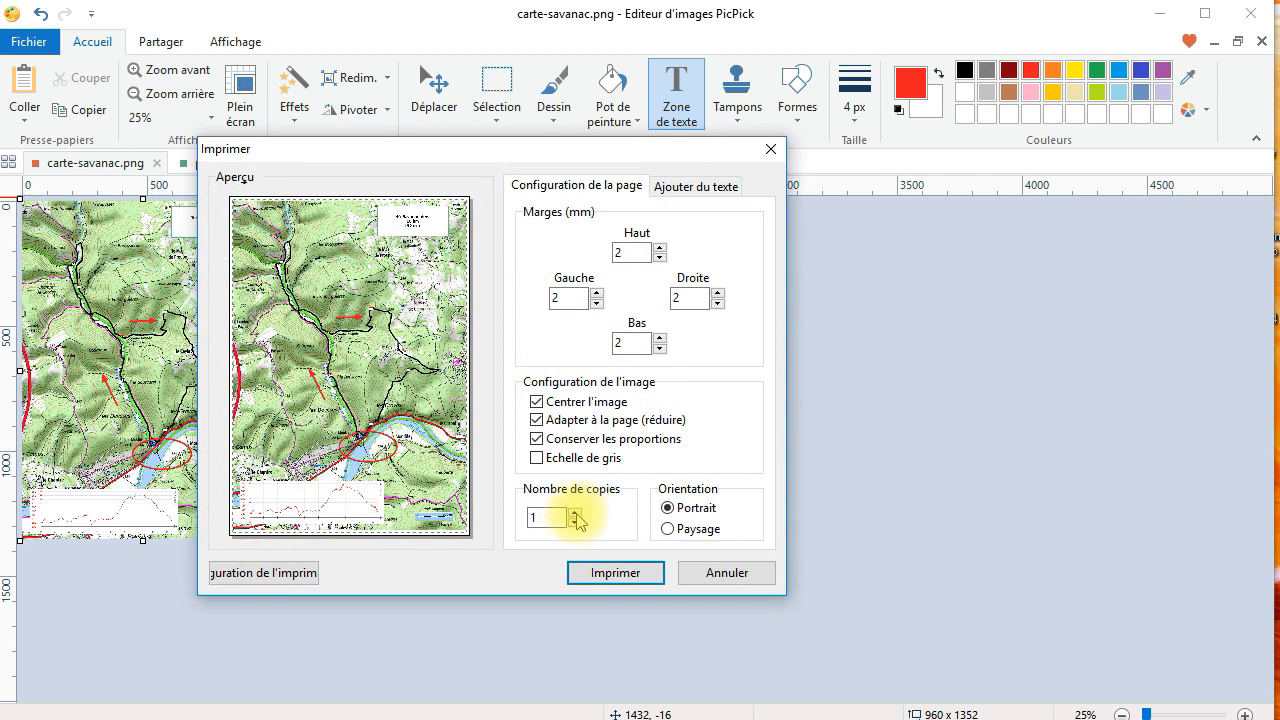
pyautogui.click(615, 573)
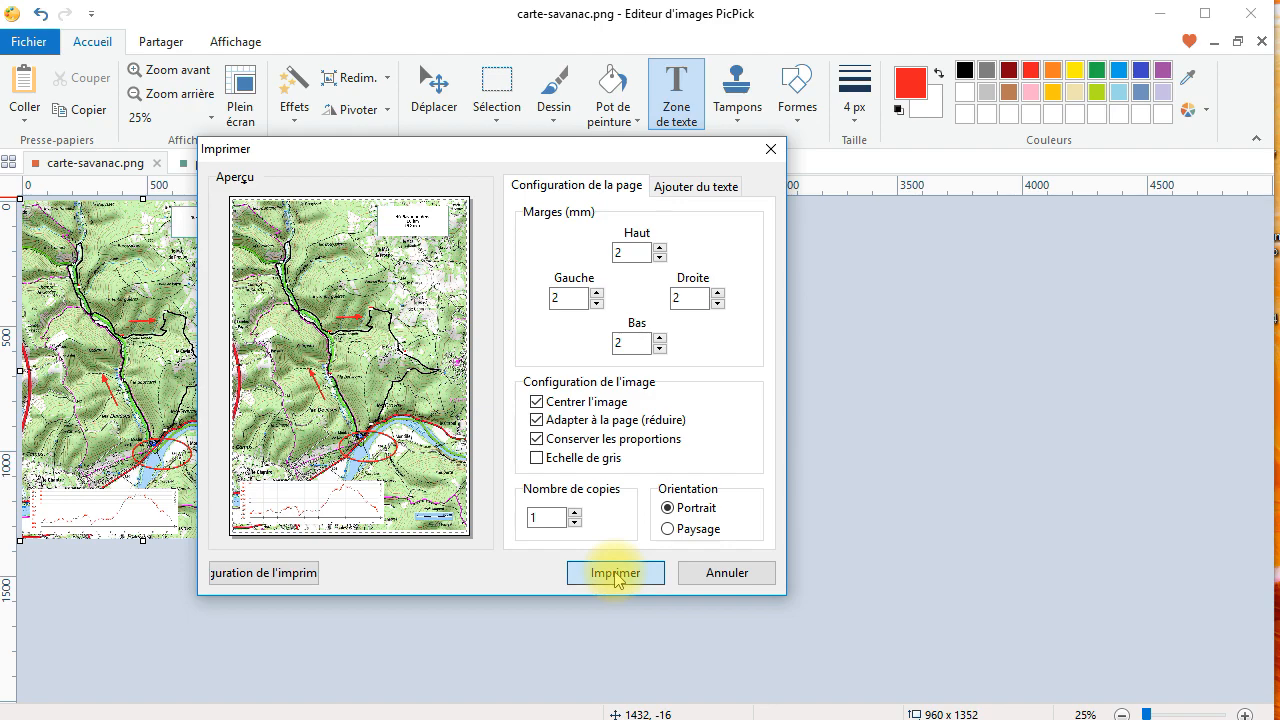